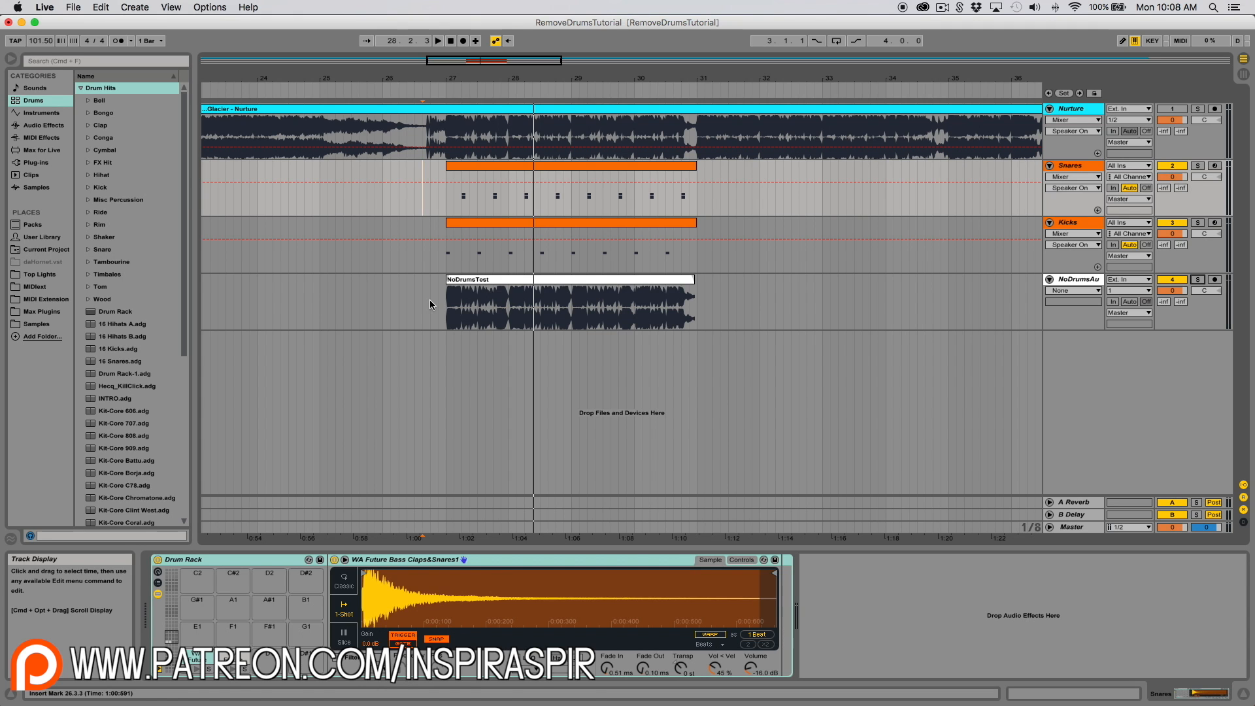
Listen to the original Nurture track soloed from bar 27, and to the NoDrumsAudio track soloed over the same section.
left_click(1195, 110)
key("space")
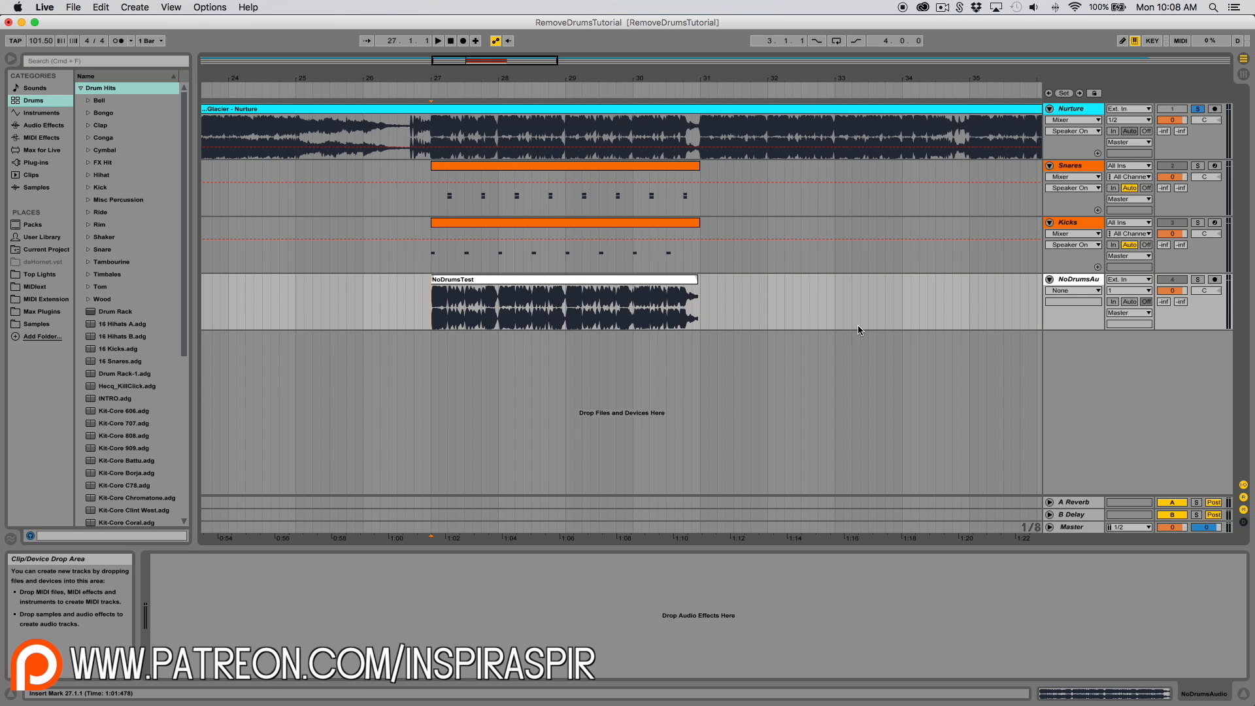
left_click(1200, 281)
key("space")
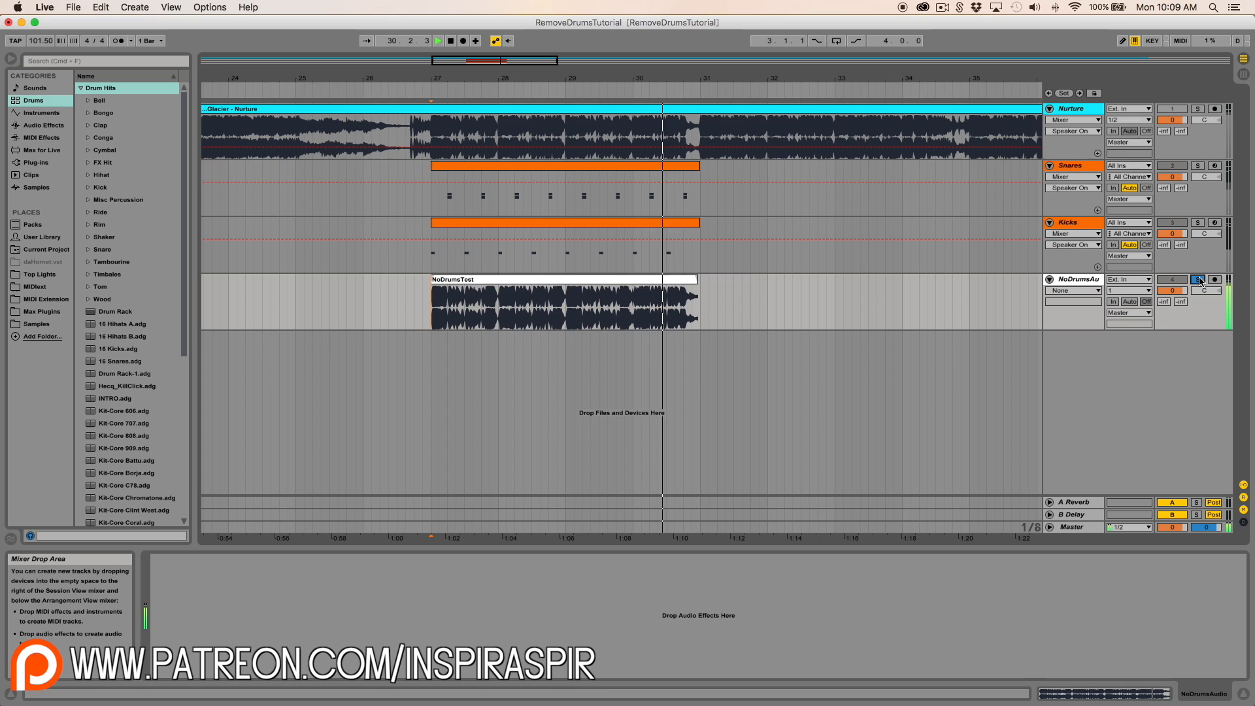
key("space")
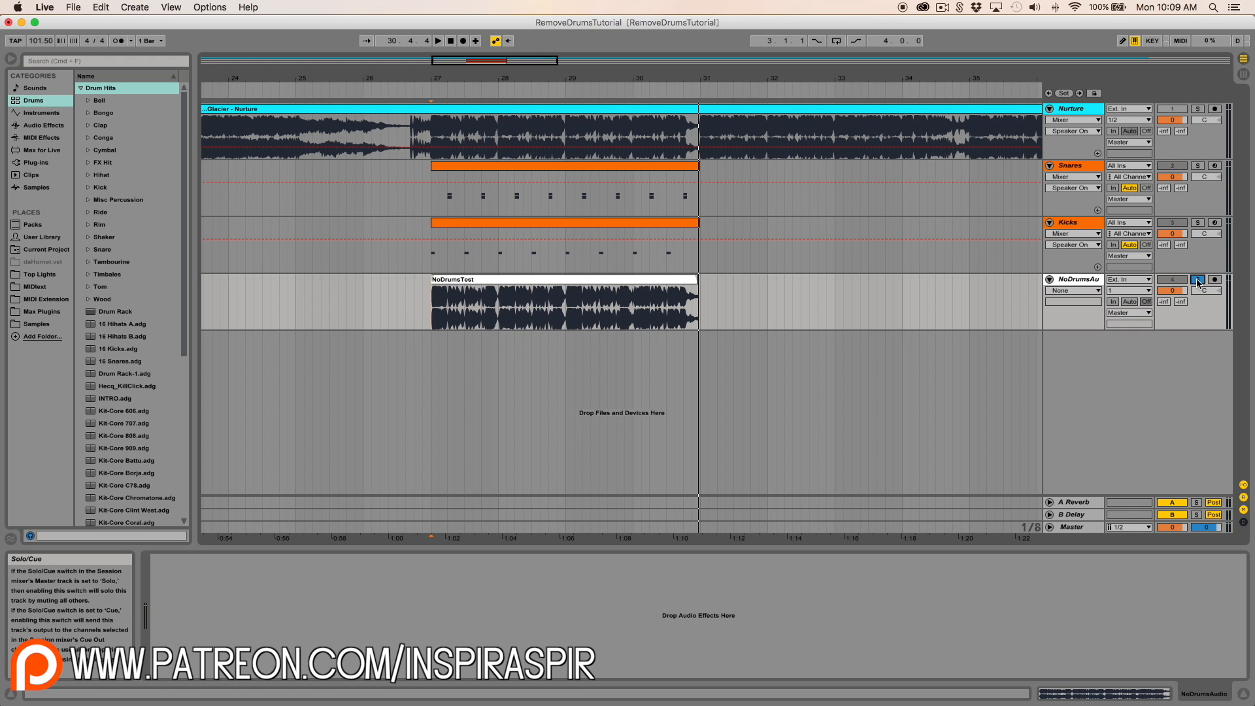
Take NoDrumsAudio out of solo and play the section together with the Snares and Kicks tracks.
left_click(1198, 281)
key("space")
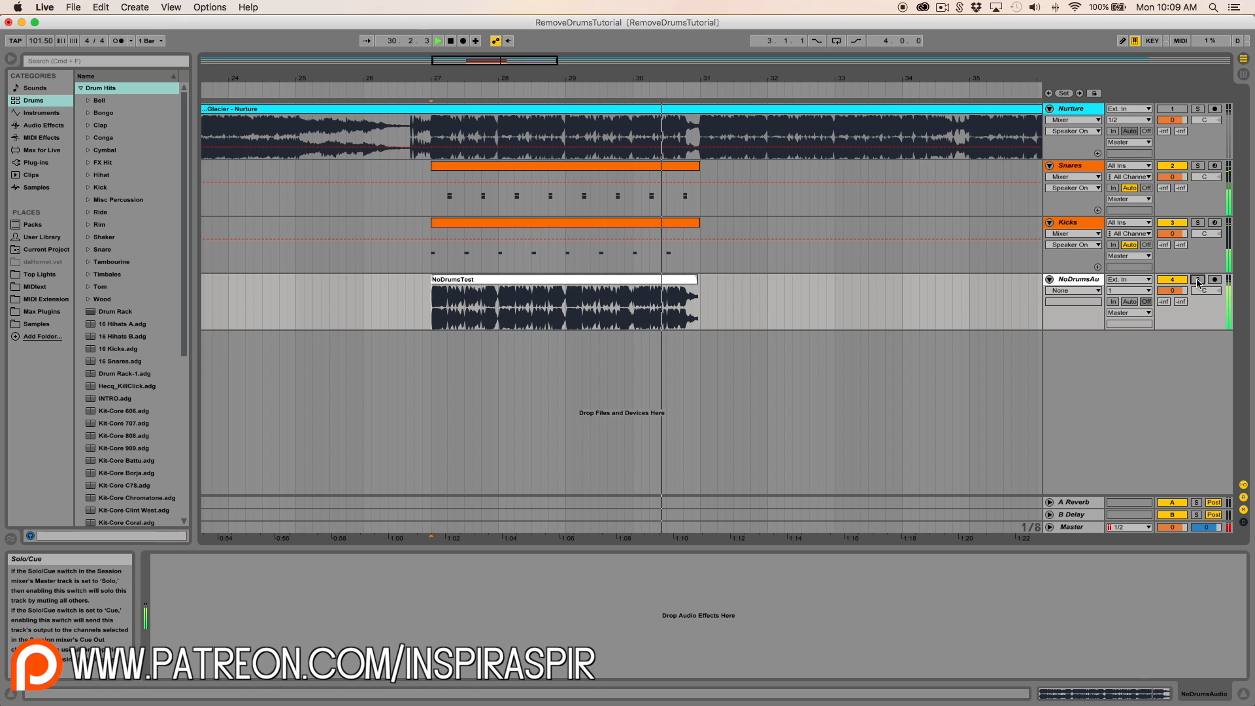
key("space")
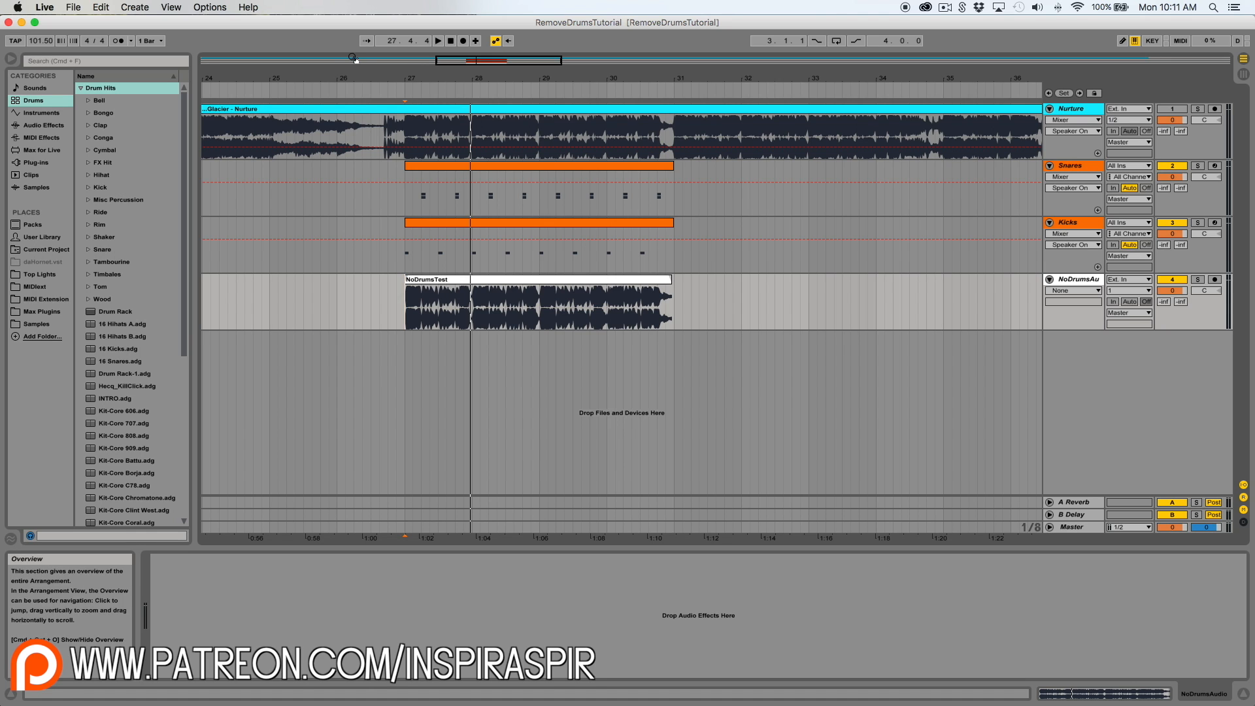
Create a new Live Set and delete both MIDI tracks and the empty audio track, keeping the Glacier - Nurture track.
key("super+n")
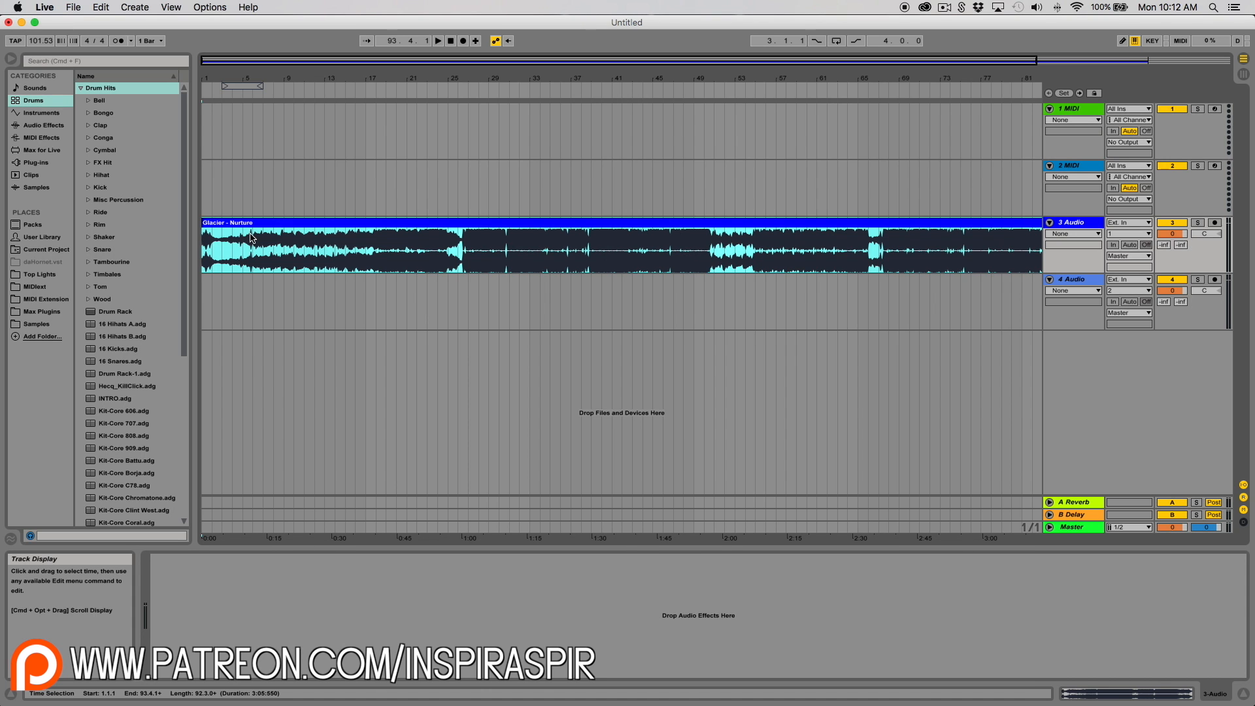
left_click(1083, 111)
key("Delete")
key("Delete")
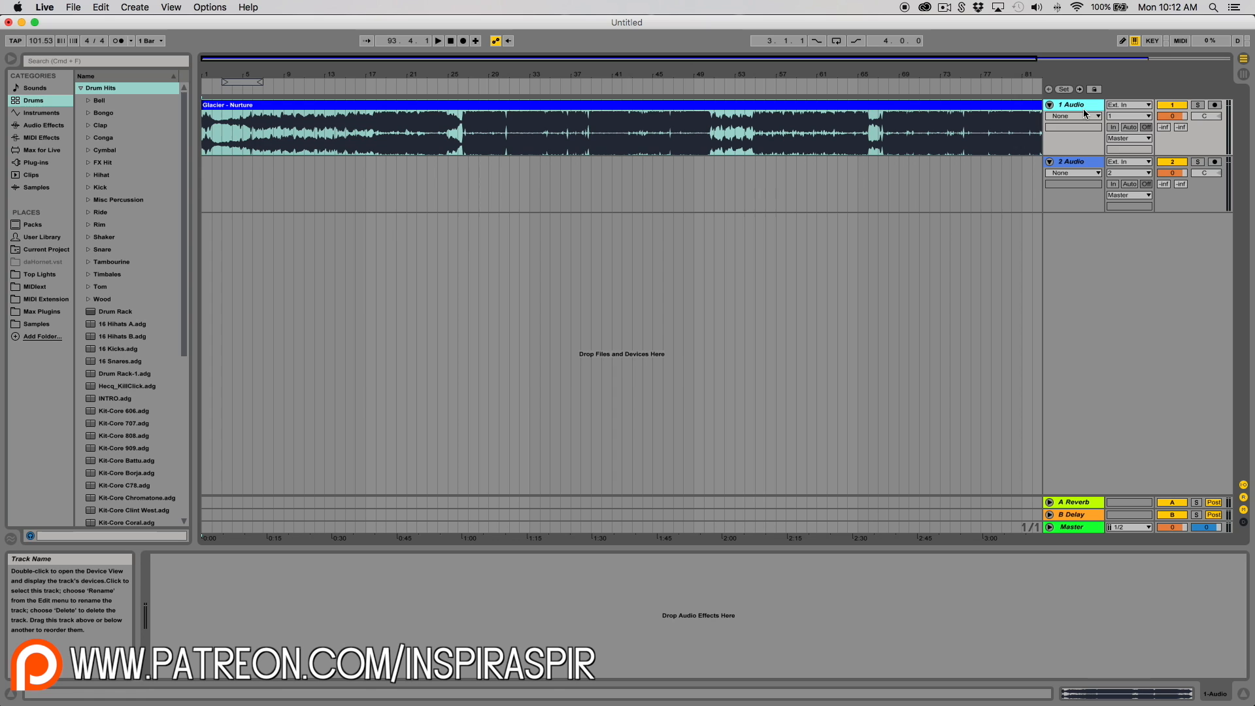
key("Delete")
Set the project tempo to 101.5 BPM and turn off Warp for the Glacier - Nurture clip.
left_click(379, 107)
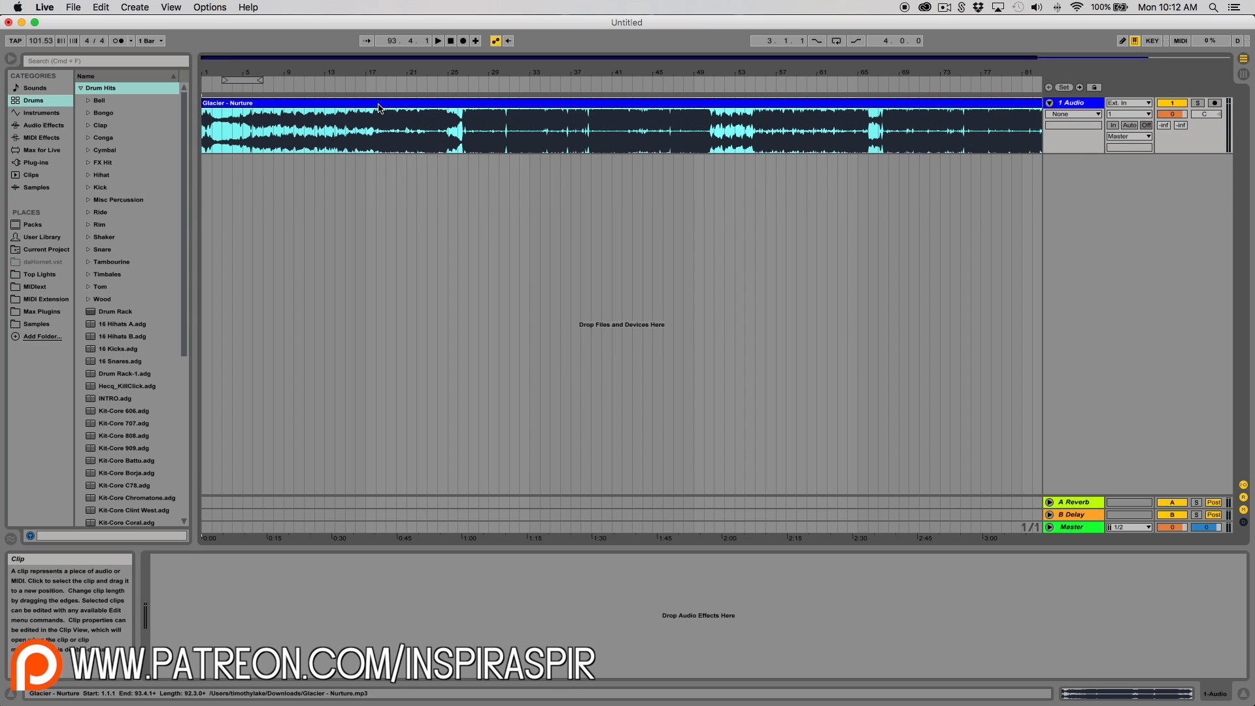
left_click_drag(450, 56, 451, 58)
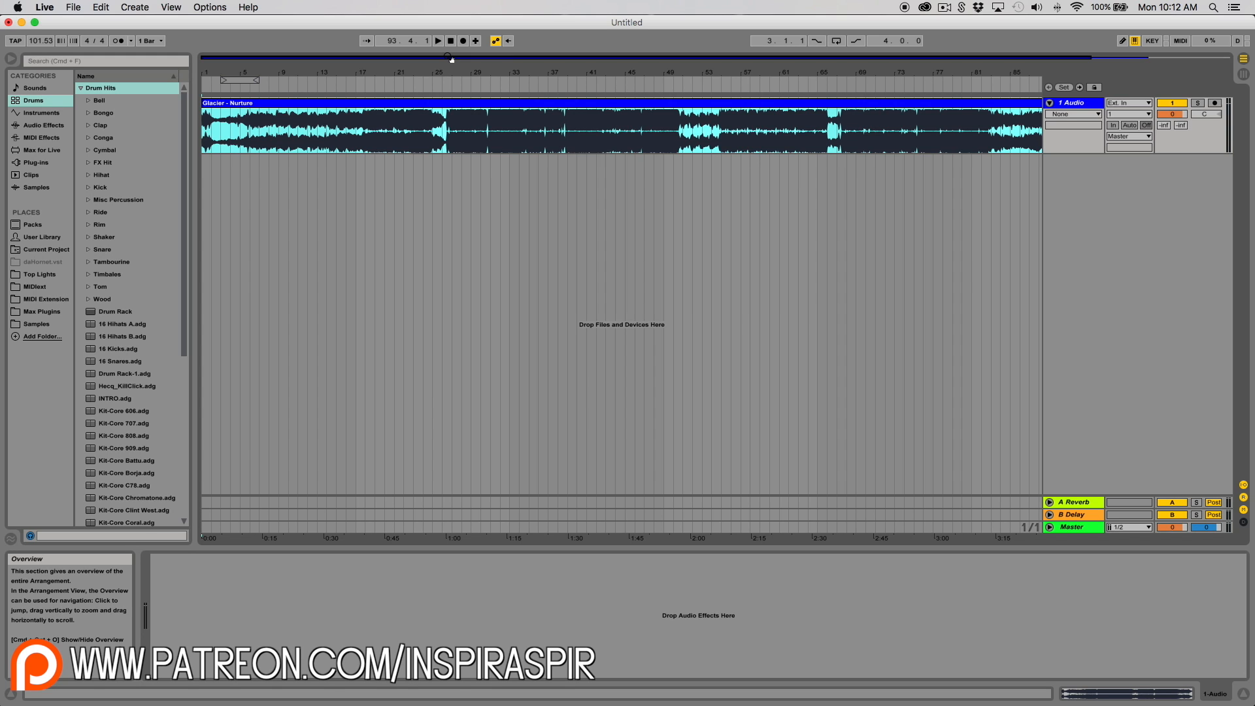
left_click(608, 108)
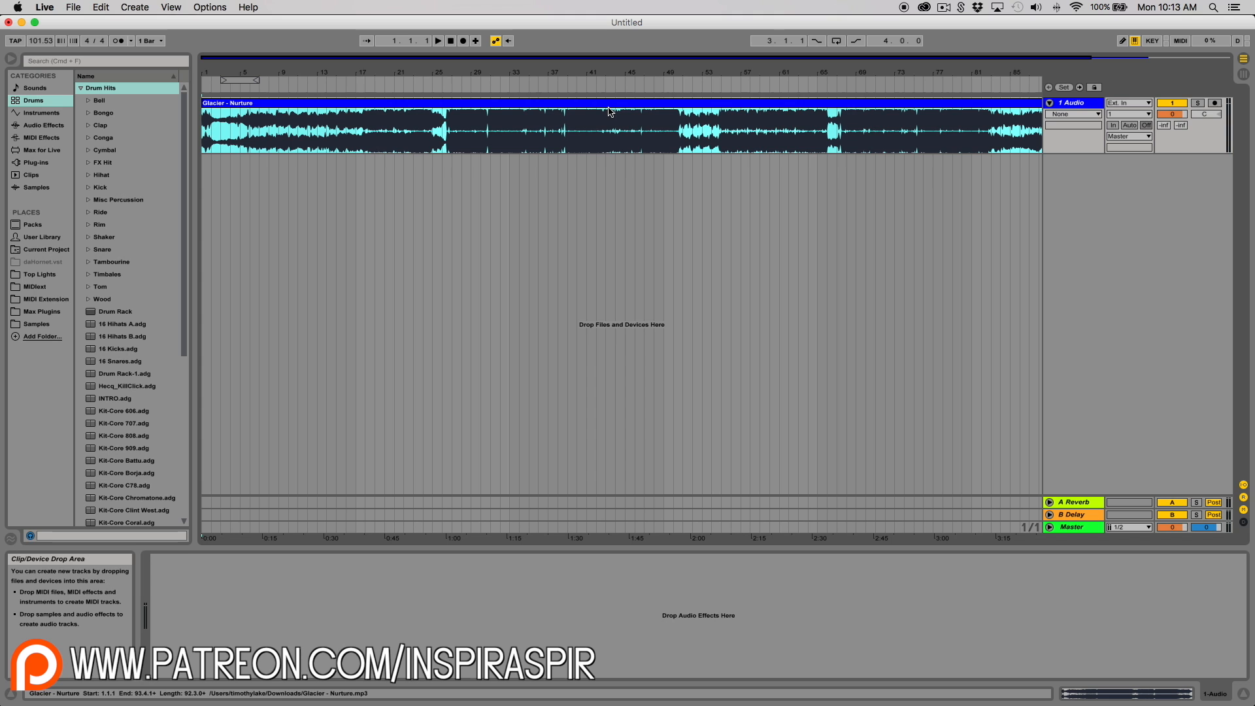
left_click(47, 43)
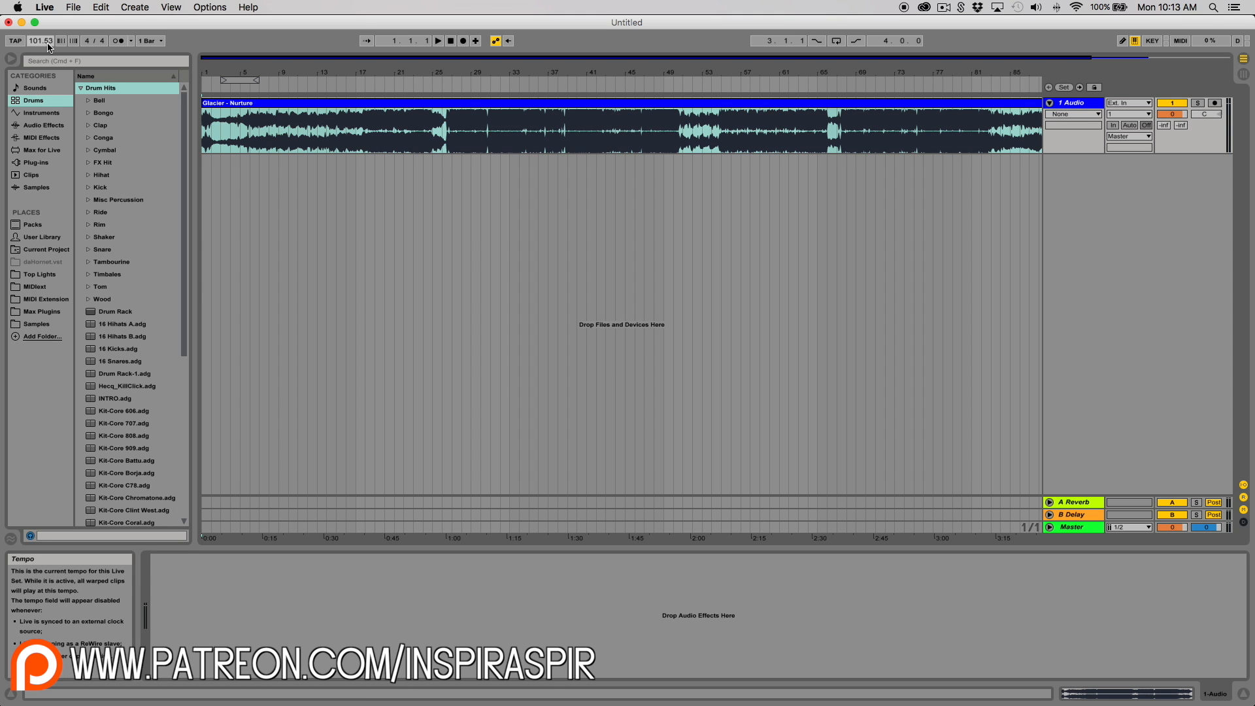
type("101.5")
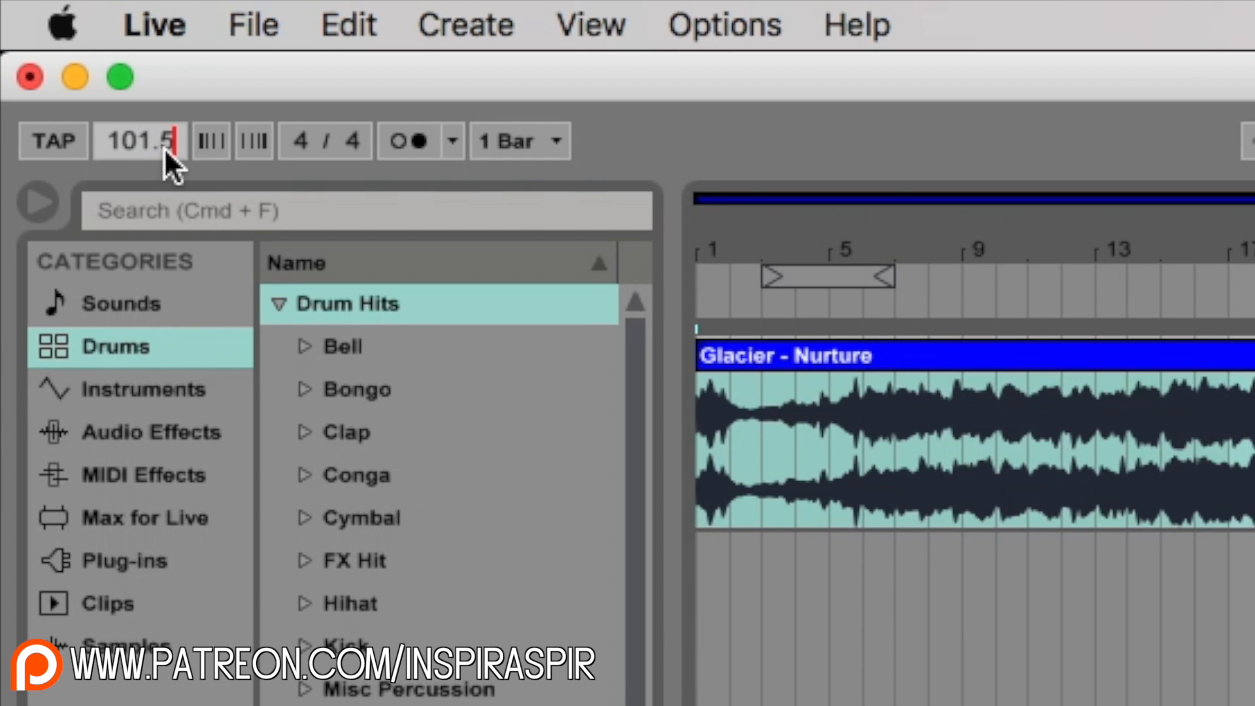
key("Return")
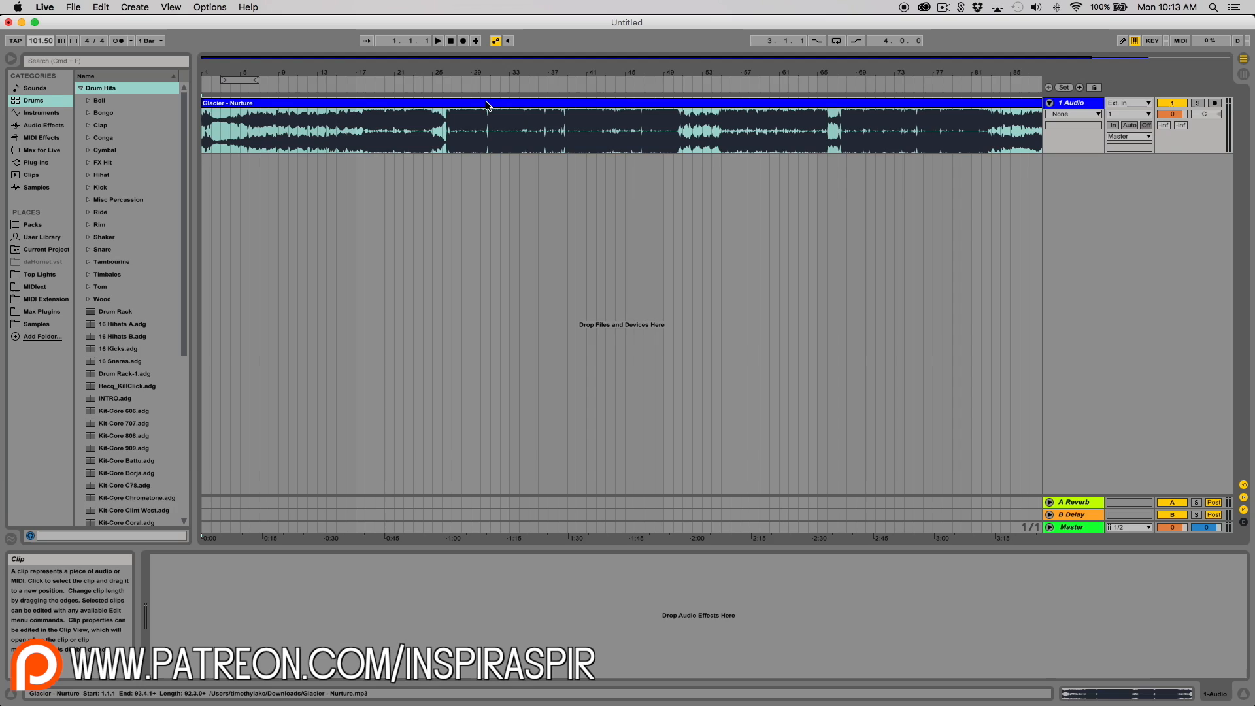
double_click(486, 106)
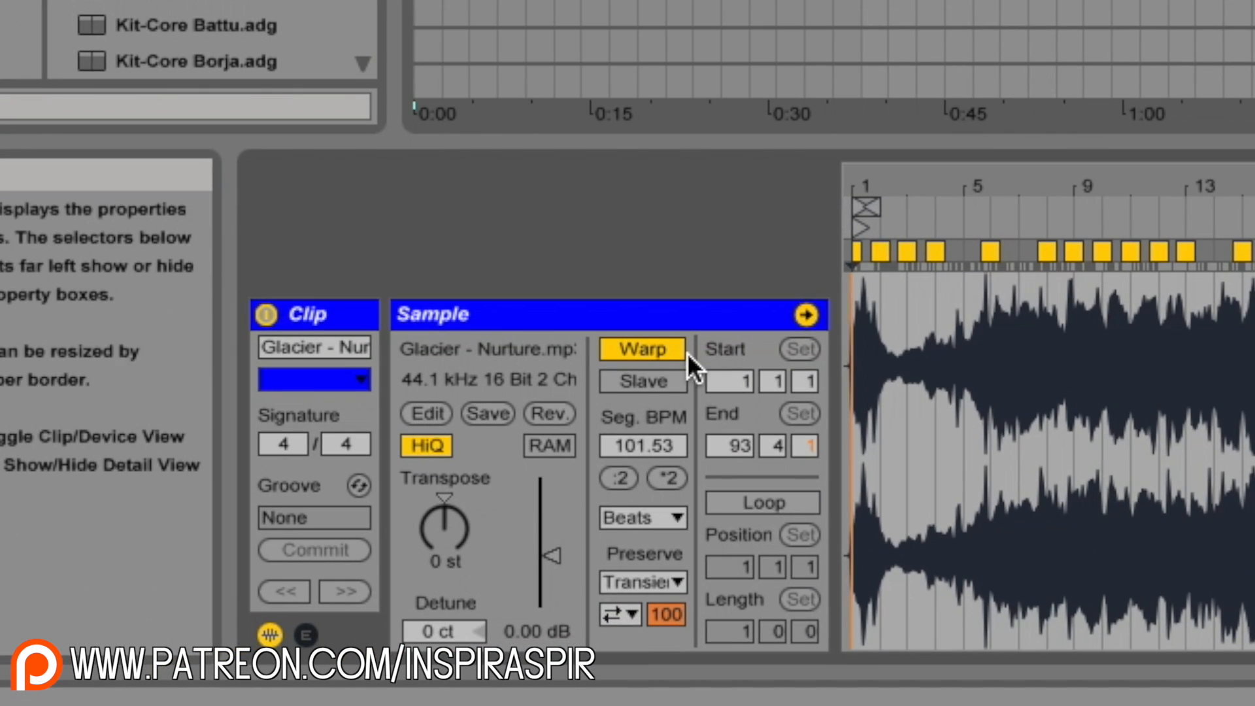
left_click(674, 351)
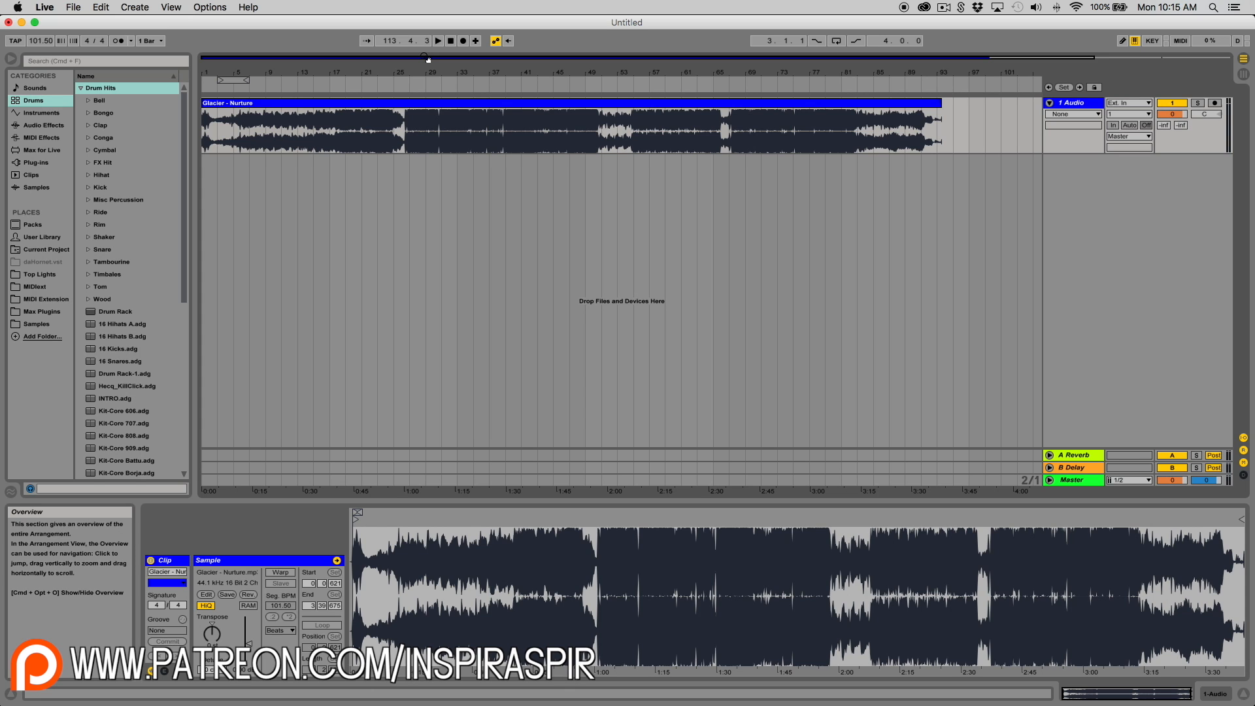
Play the audio around 26.4 to locate the drop's first kick, and shift the whole clip so that kick falls on bar 27.
mouse_move(428, 60)
left_mouse_down()
mouse_move(426, 128)
mouse_move(470, 130)
left_mouse_up()
left_click(482, 130)
key("space")
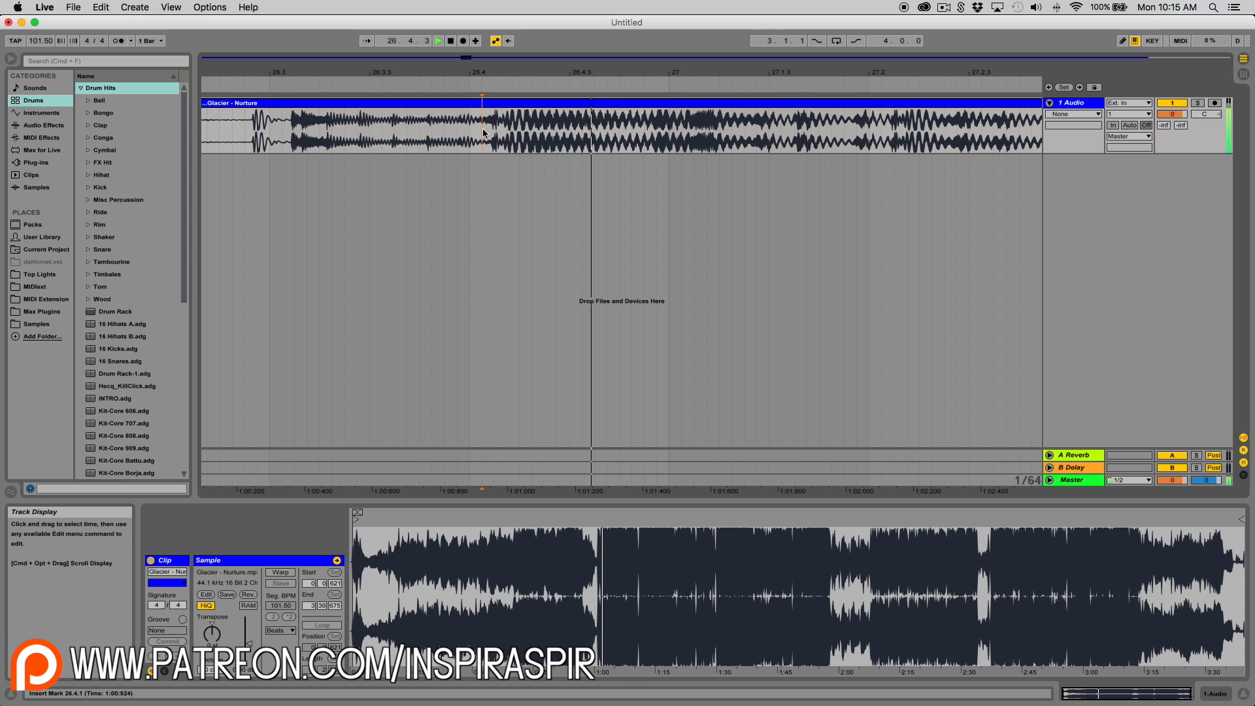
key("space")
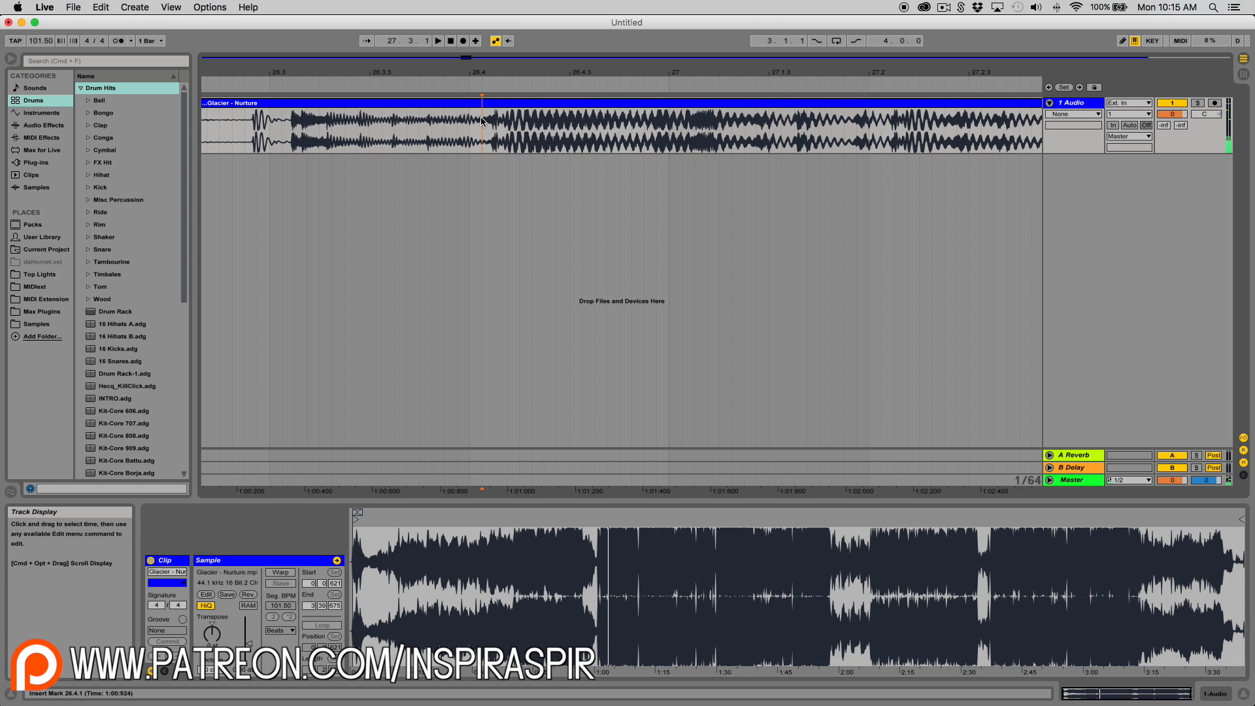
left_click_drag(497, 110, 549, 110)
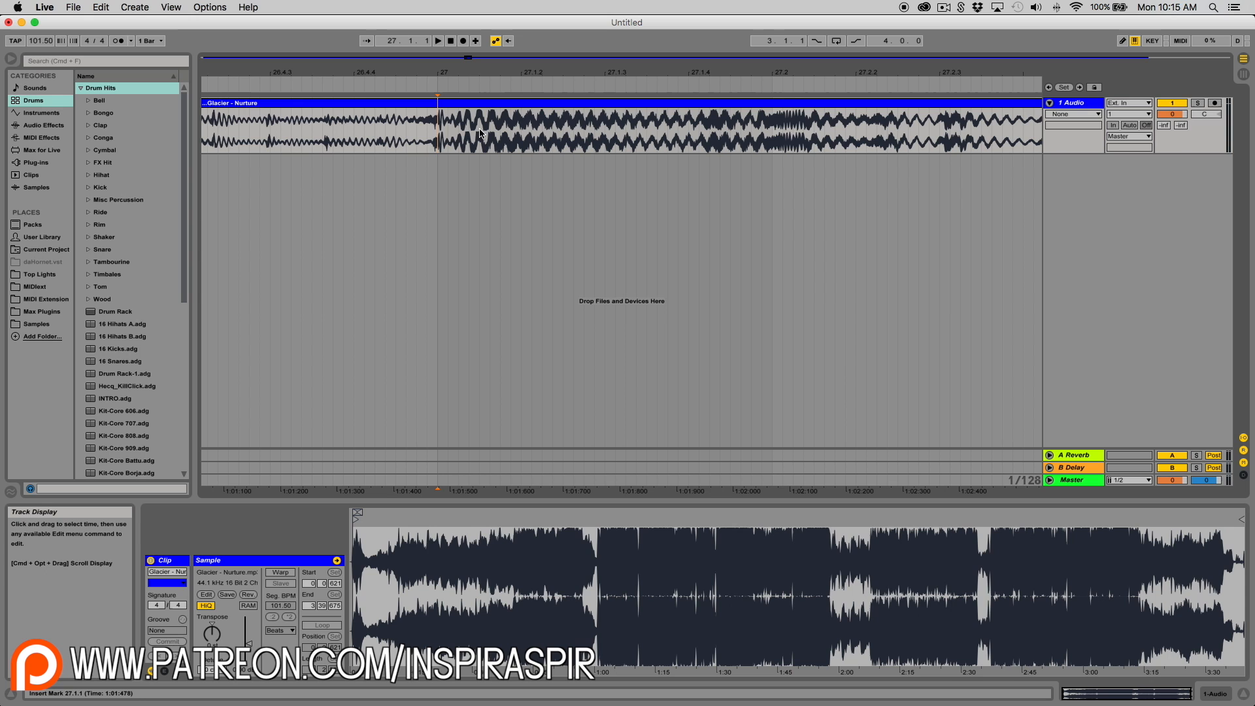
Fine-align the start of the first kick in the clip with the 27.1.1 grid line and play from there.
key("plus")
key("plus")
key("plus")
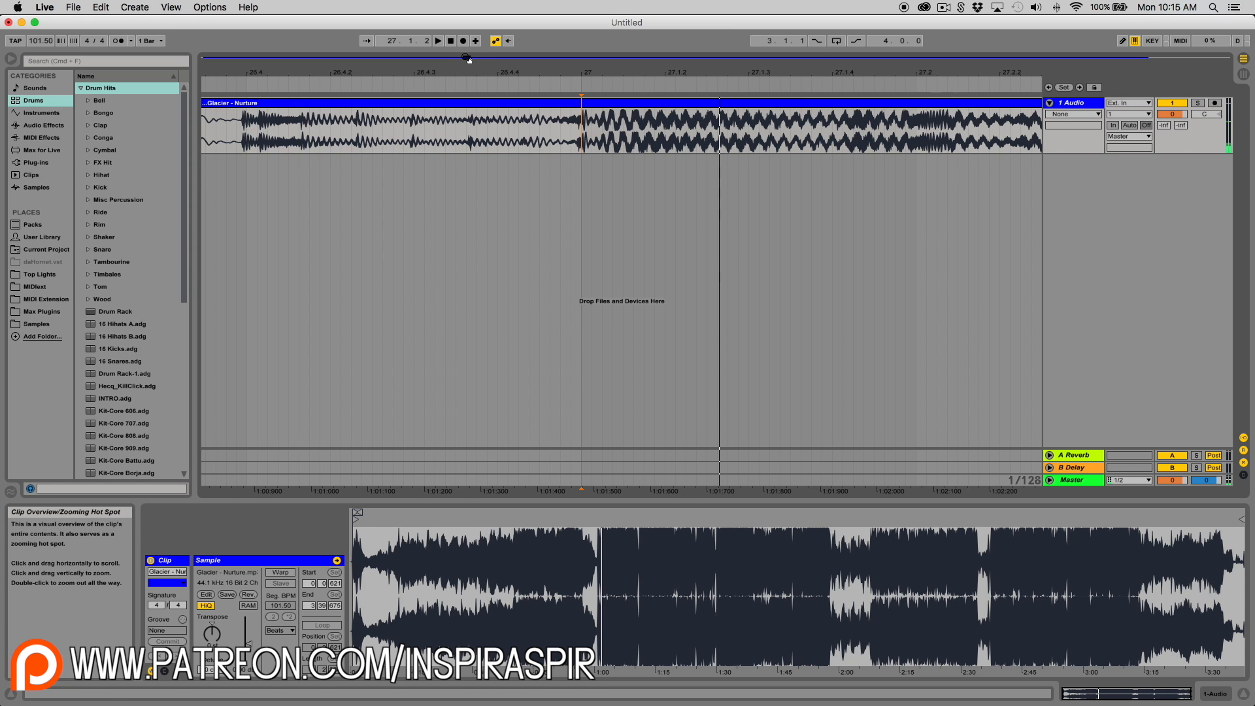
left_click(516, 126)
key("plus")
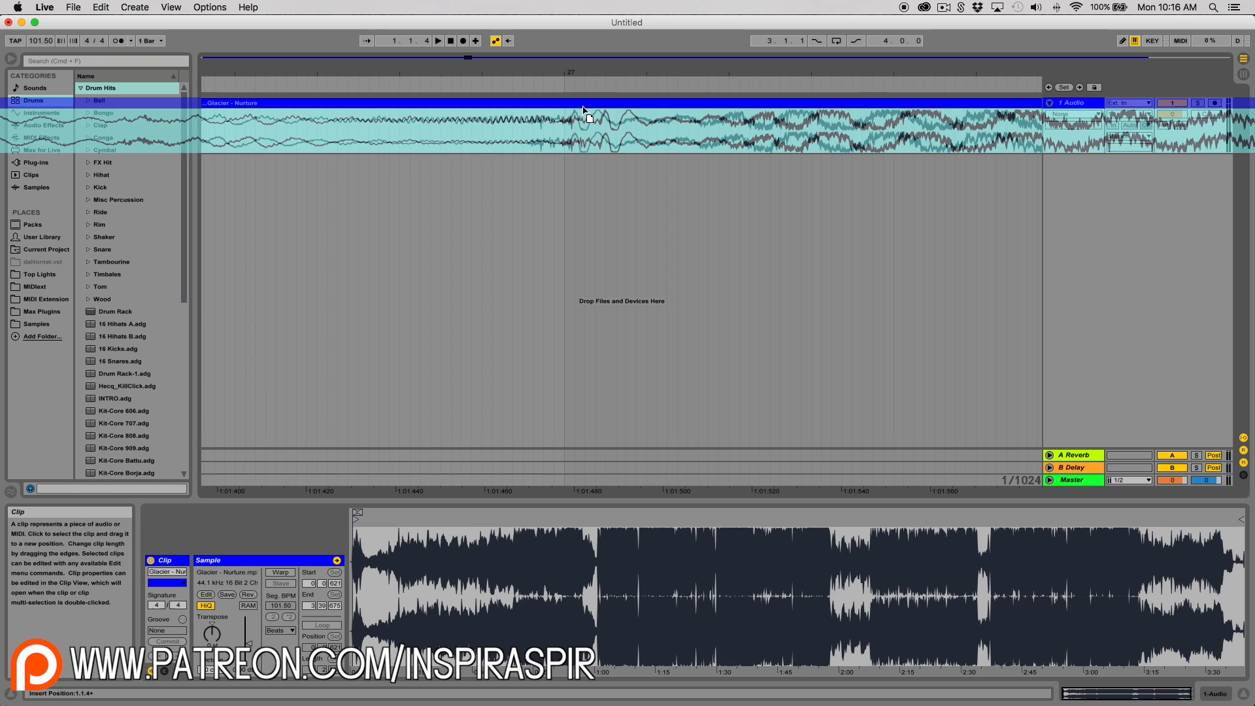
left_click(564, 126)
key("space")
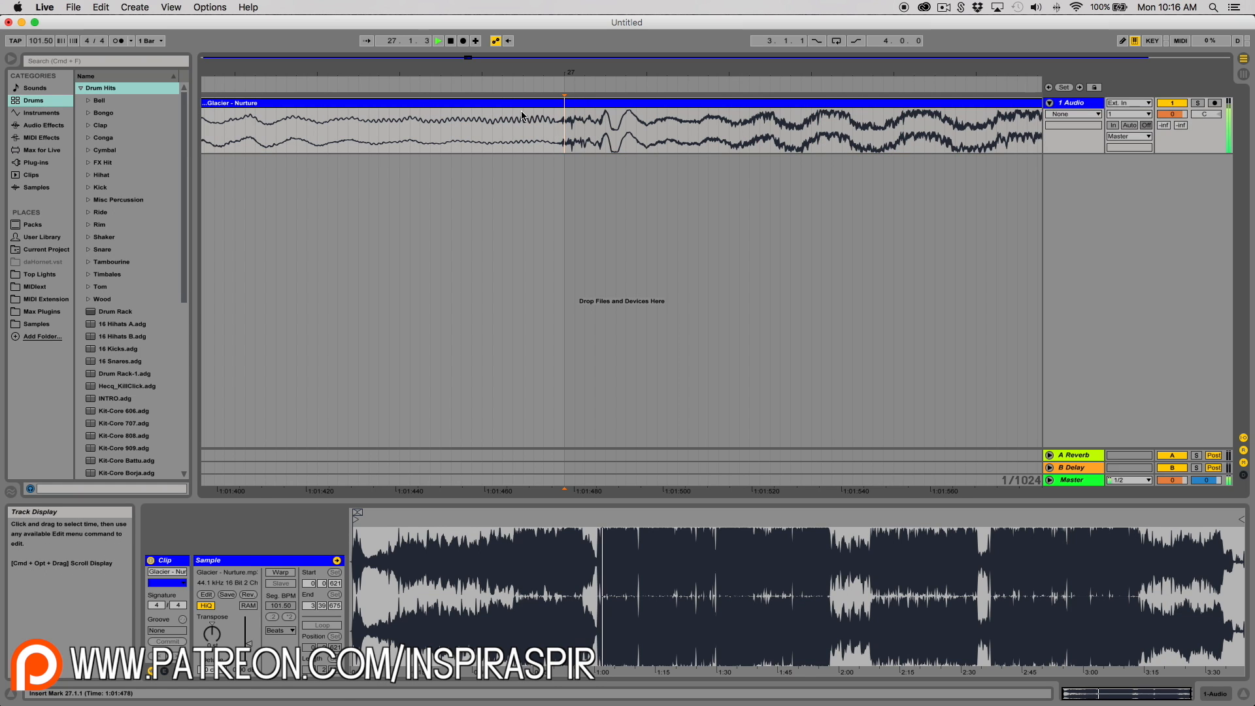
Play the clip from 27.1.1 and check that the kicks and snares line up with the beat grid.
key("minus")
key("minus")
key("minus")
key("minus")
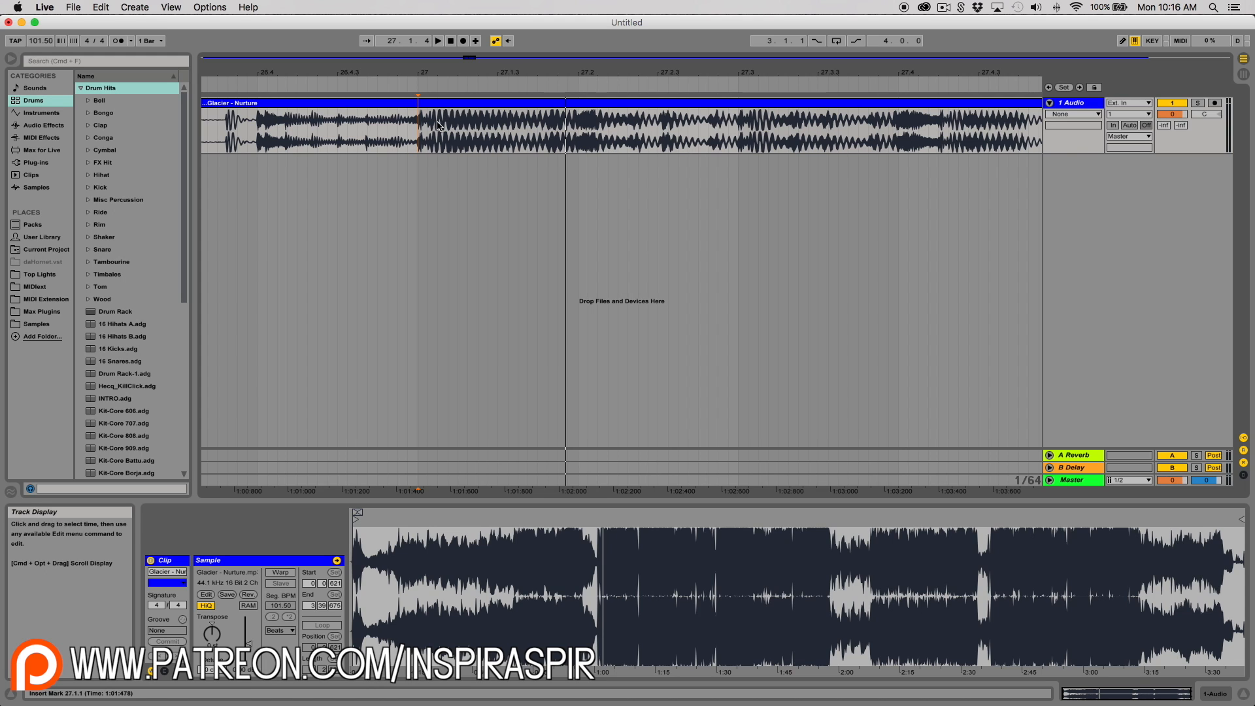
left_click_drag(438, 75, 408, 60)
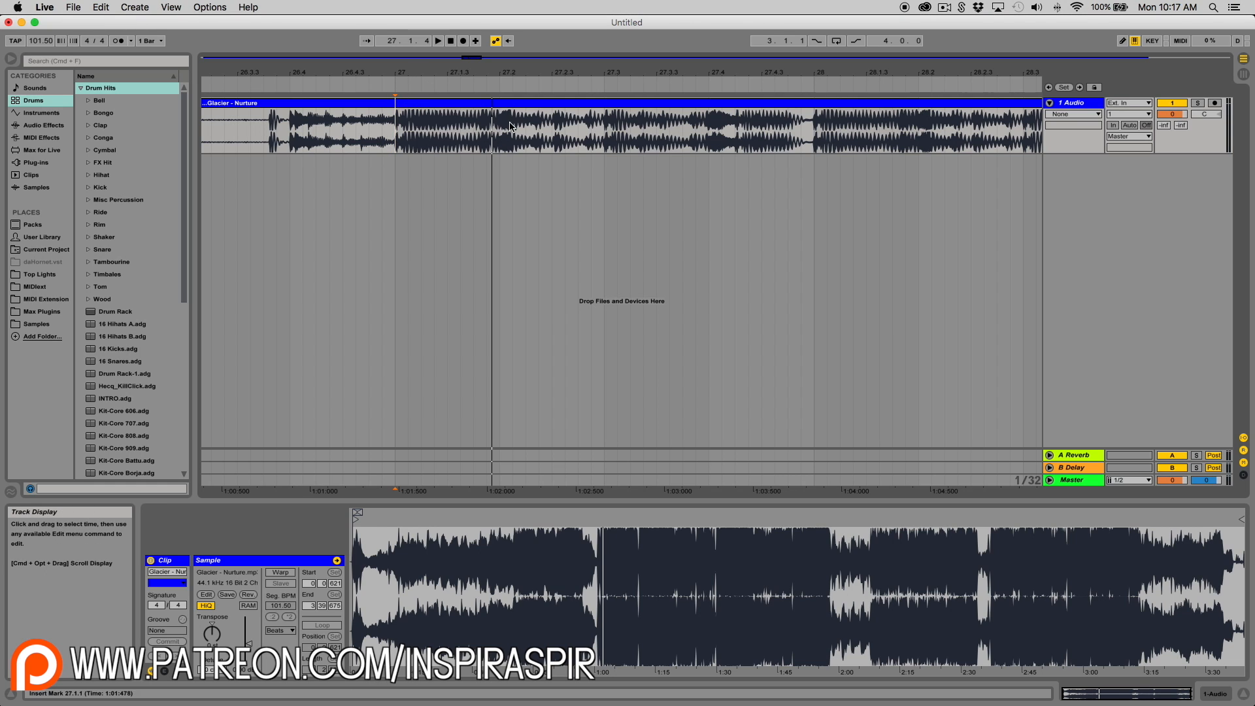
left_click(395, 128)
key("space")
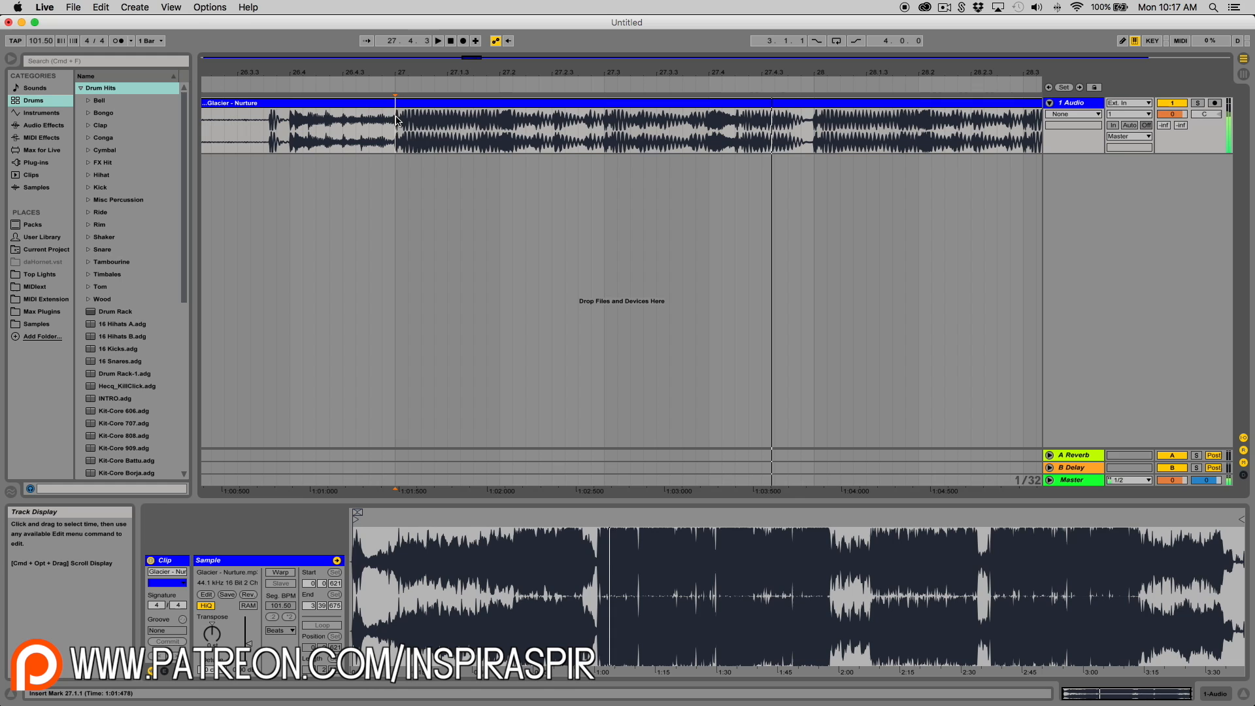
key("space")
left_click(499, 127)
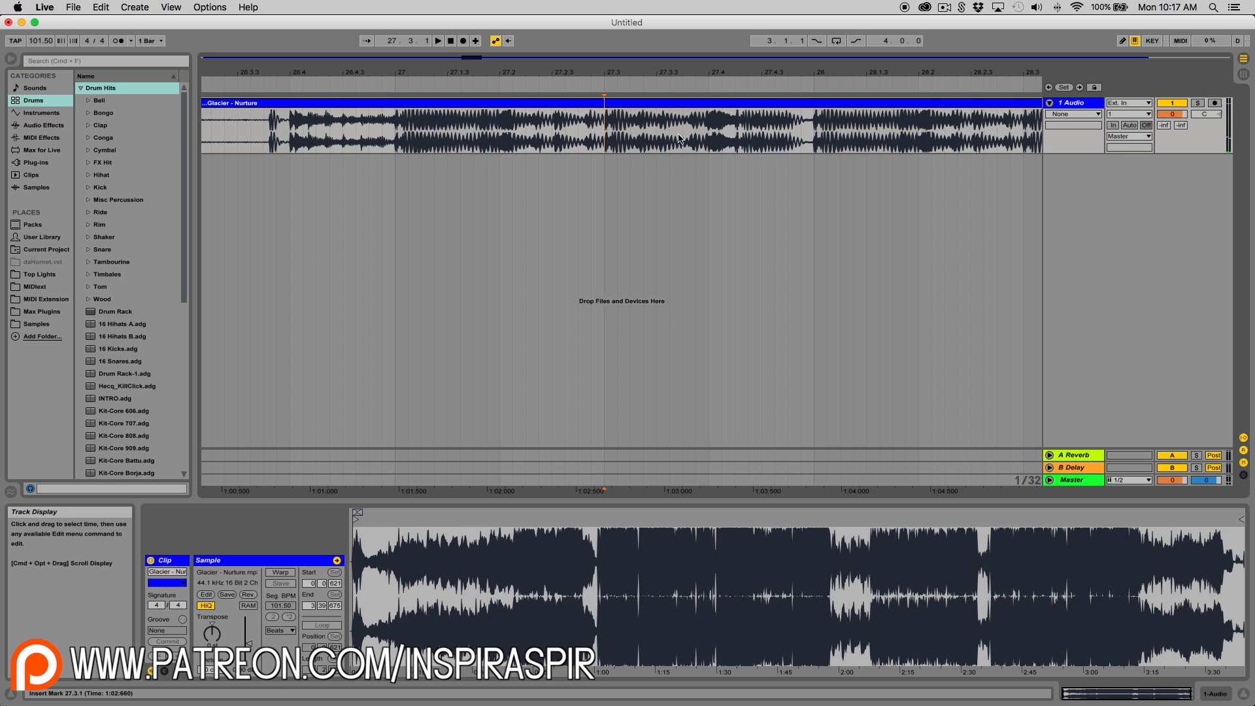
Split the Glacier - Nurture clip at 27.1.1, where the first kick begins.
left_click(396, 137)
key("plus")
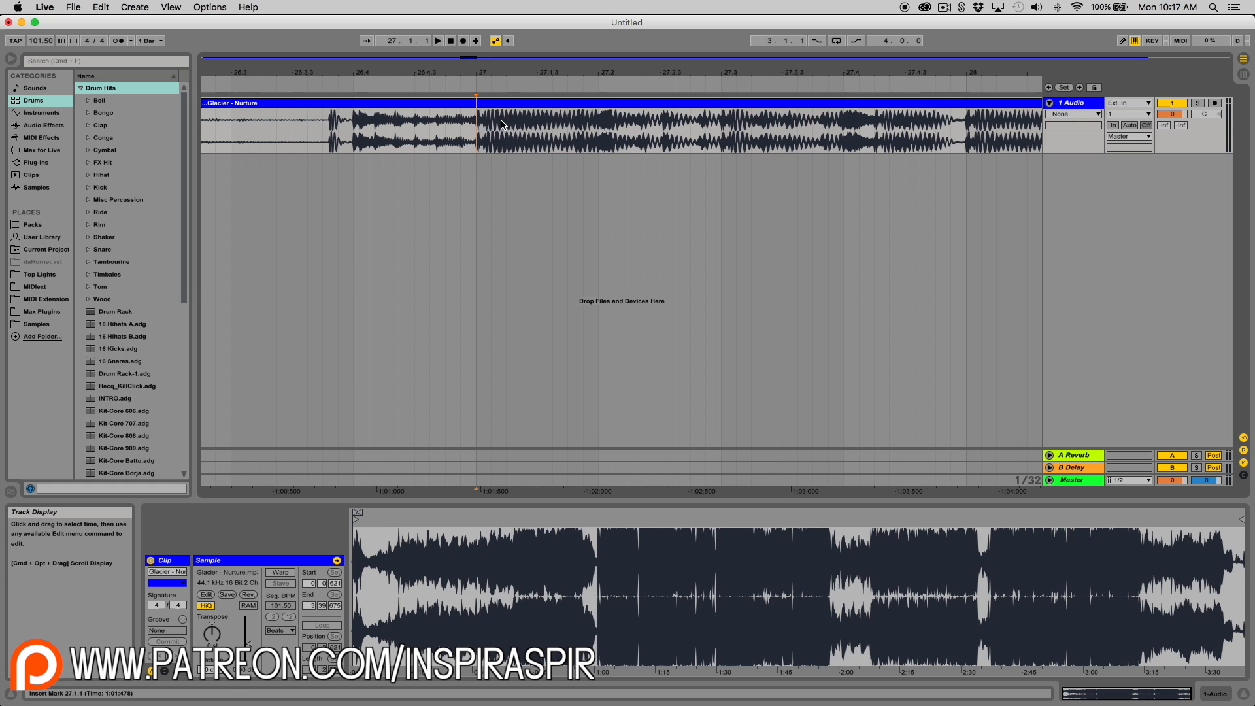
right_click(478, 126)
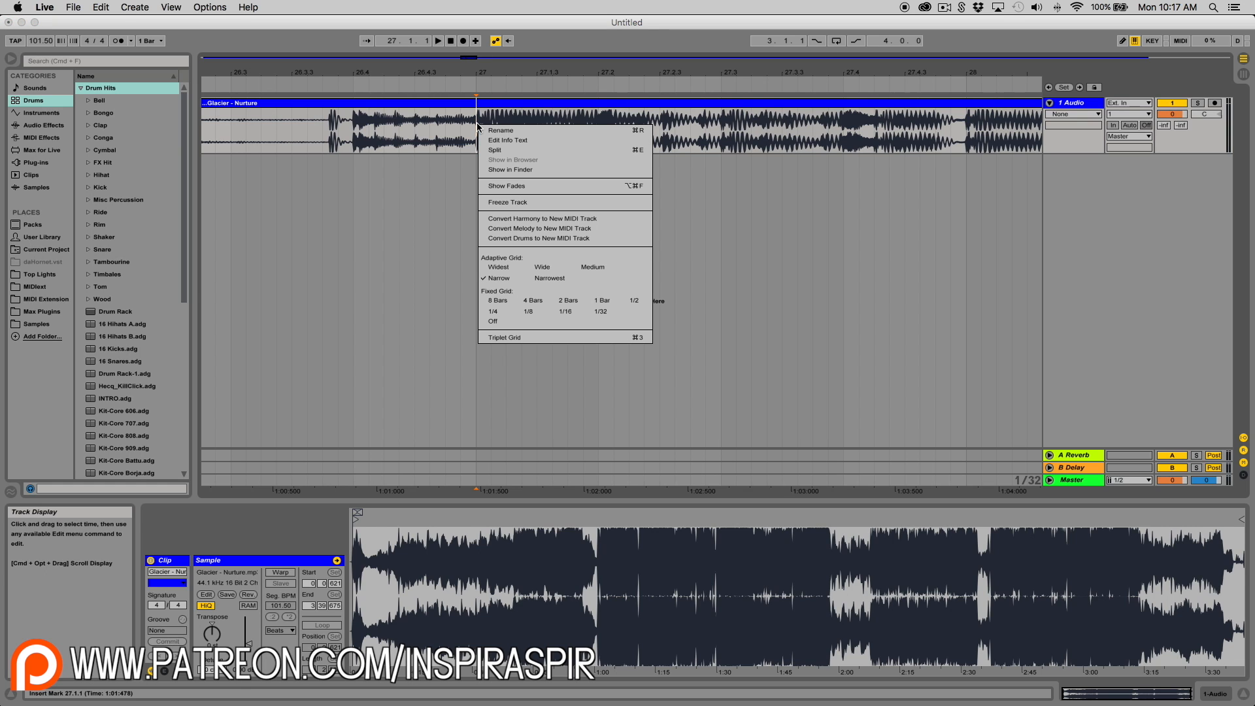
left_click(504, 150)
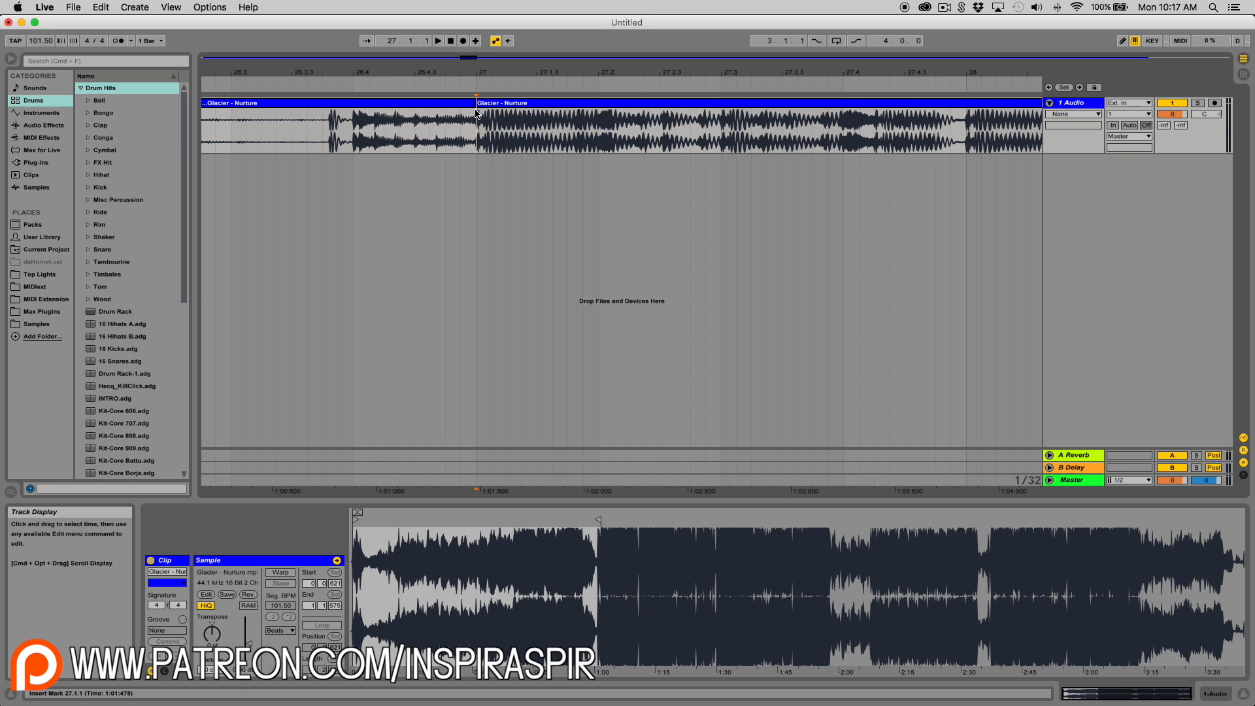
Play the first kick and the following snare, and split the clip at 27.2.1, where the snare begins.
scroll(476, 113, "right", 2)
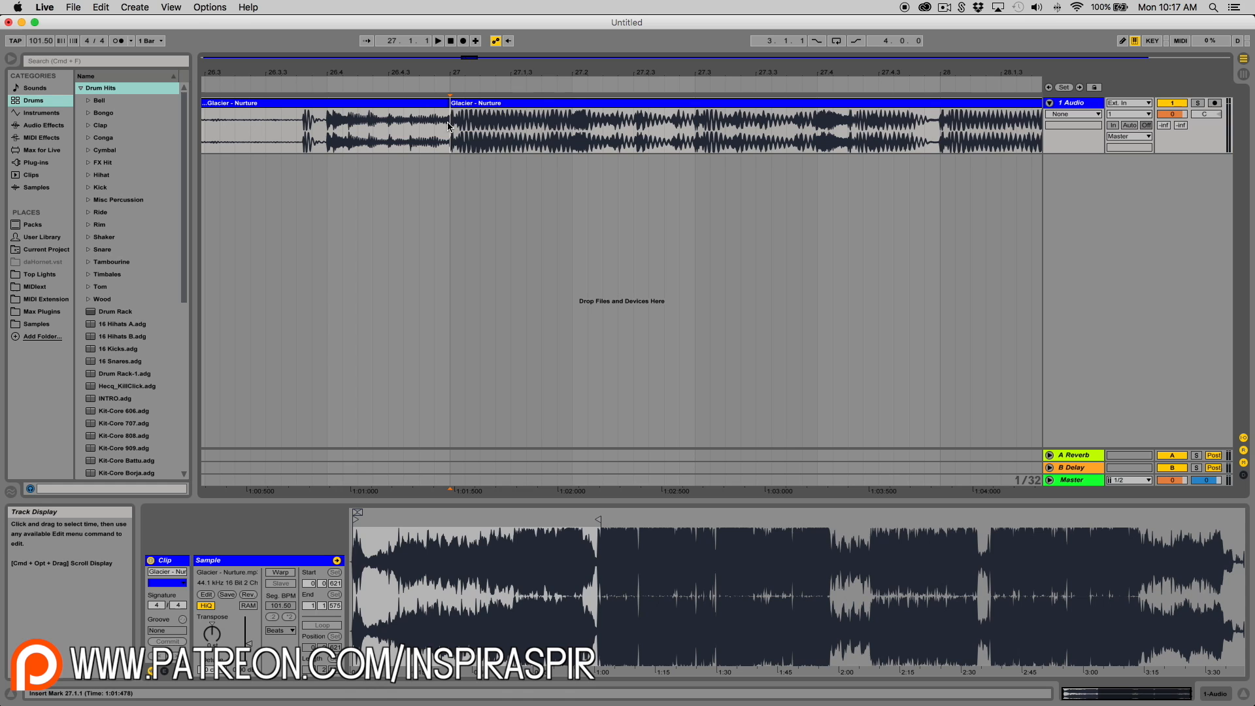
key("space")
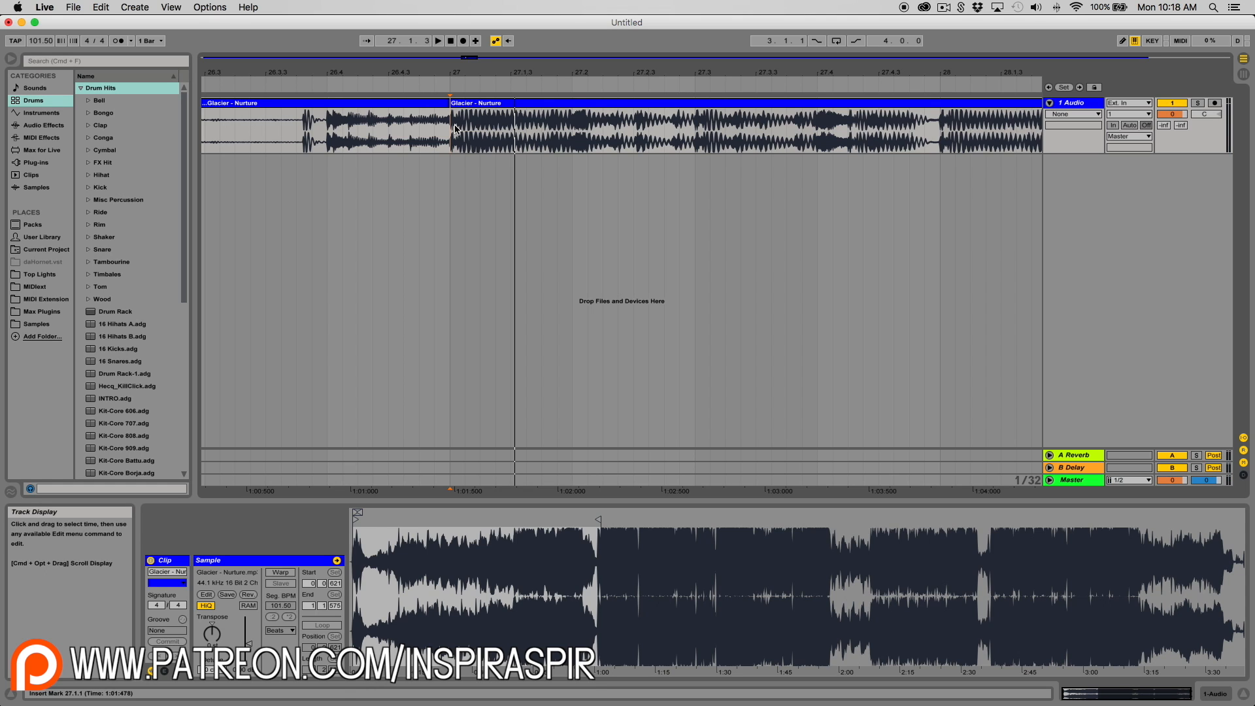
left_click(572, 126)
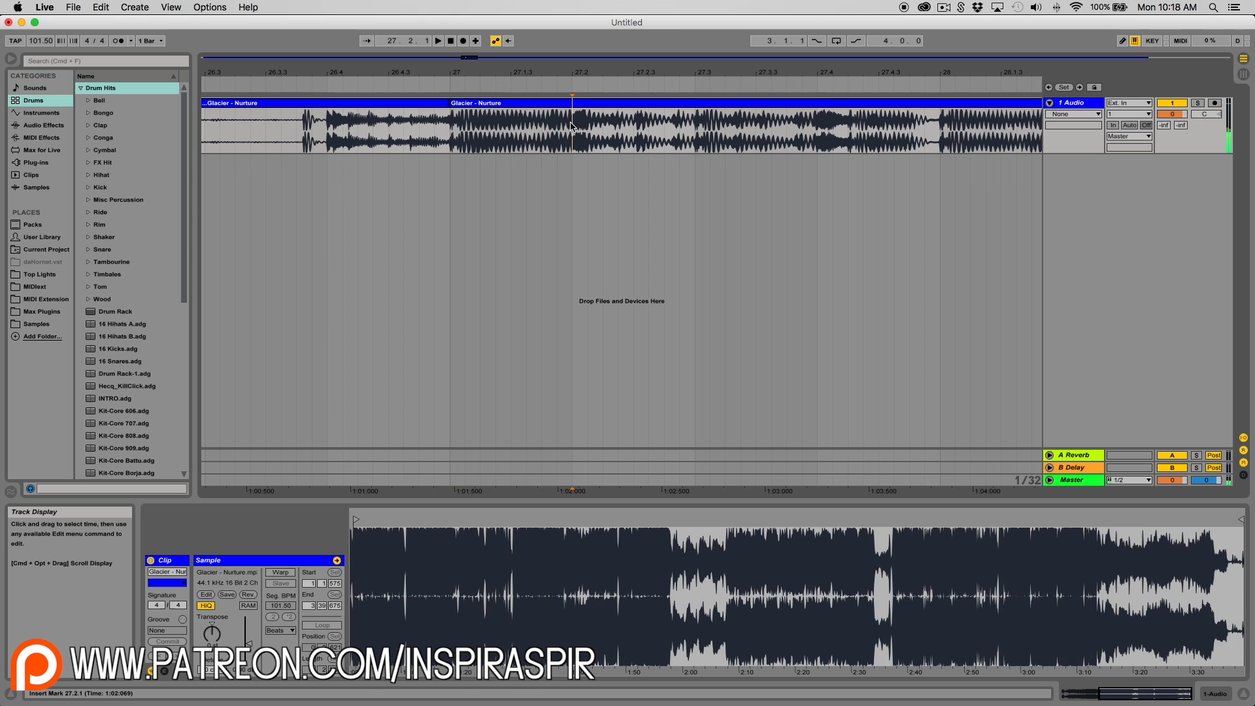
key("space")
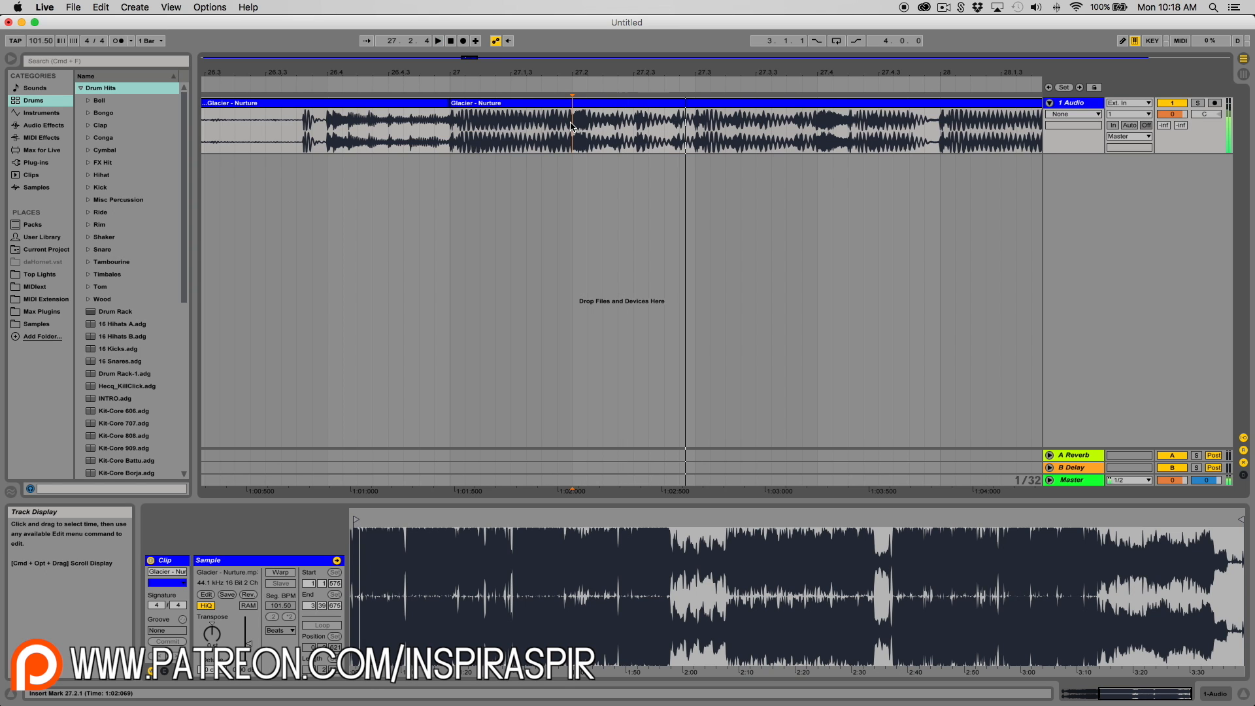
key("space")
right_click(571, 126)
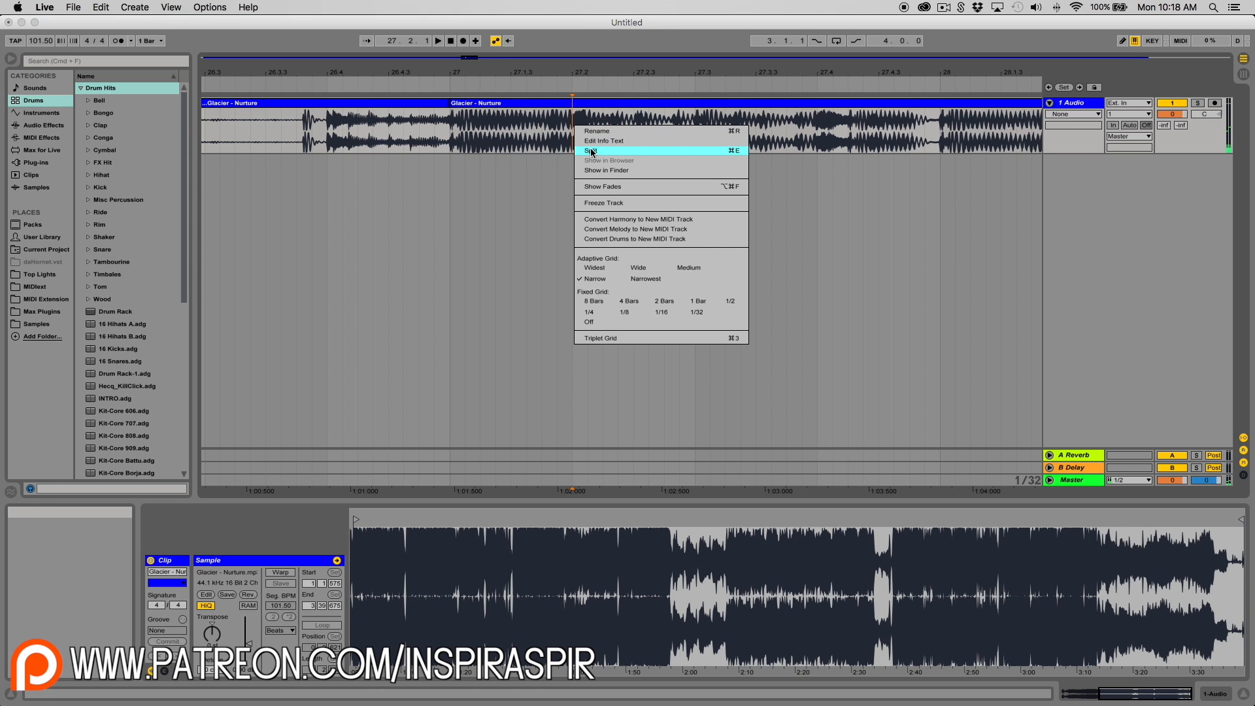
left_click(591, 151)
Play the kick slice at 27.1.1 and the snare slice at 27.2.1 to check what each contains.
scroll(457, 125, "left", 2)
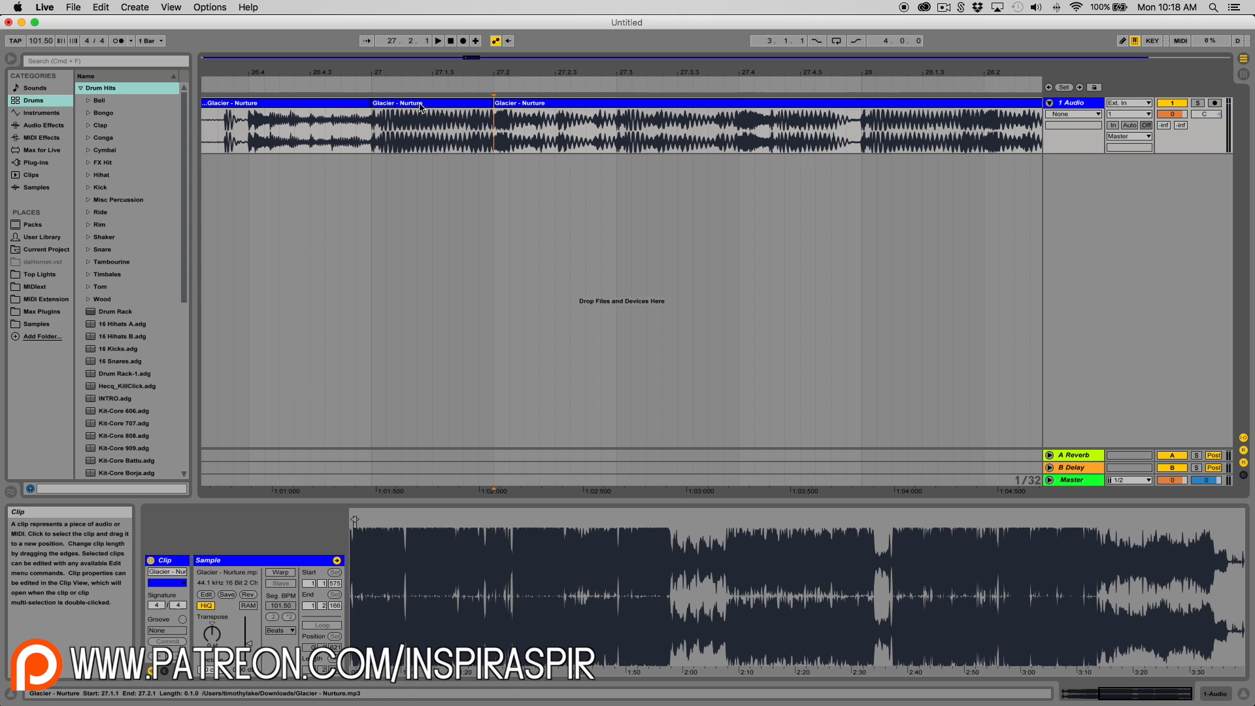
left_click(430, 106)
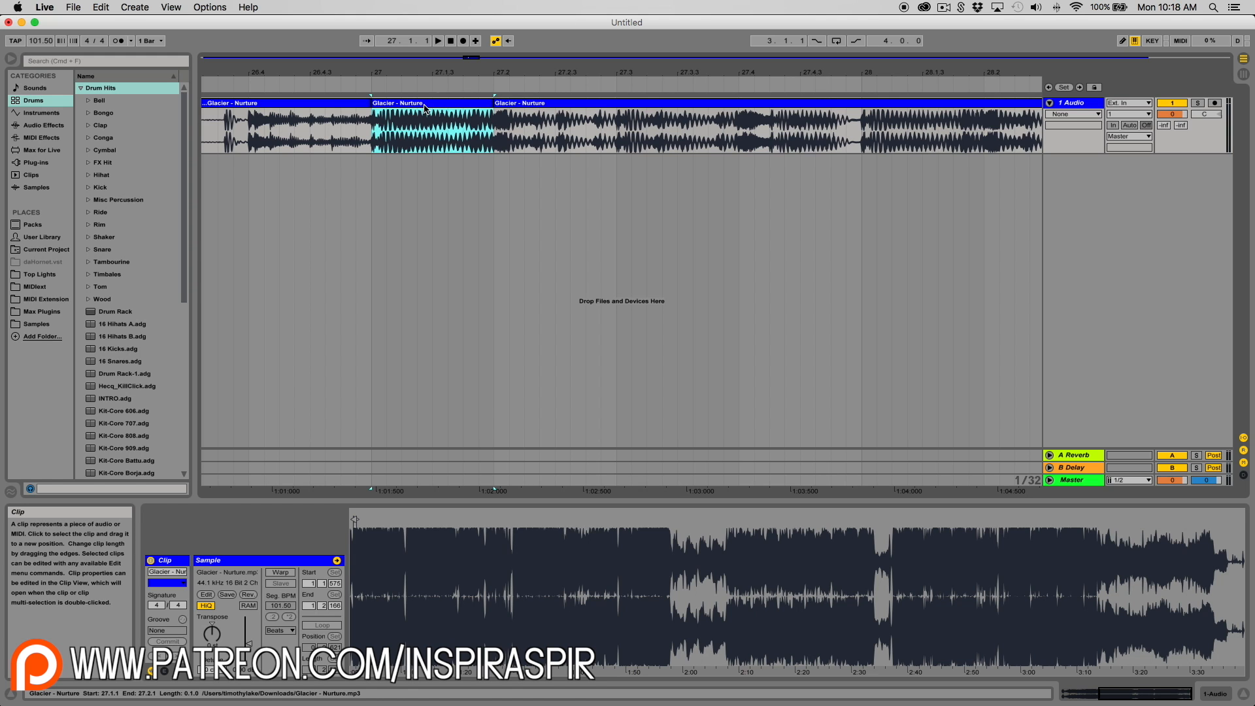
key("space")
key("space")
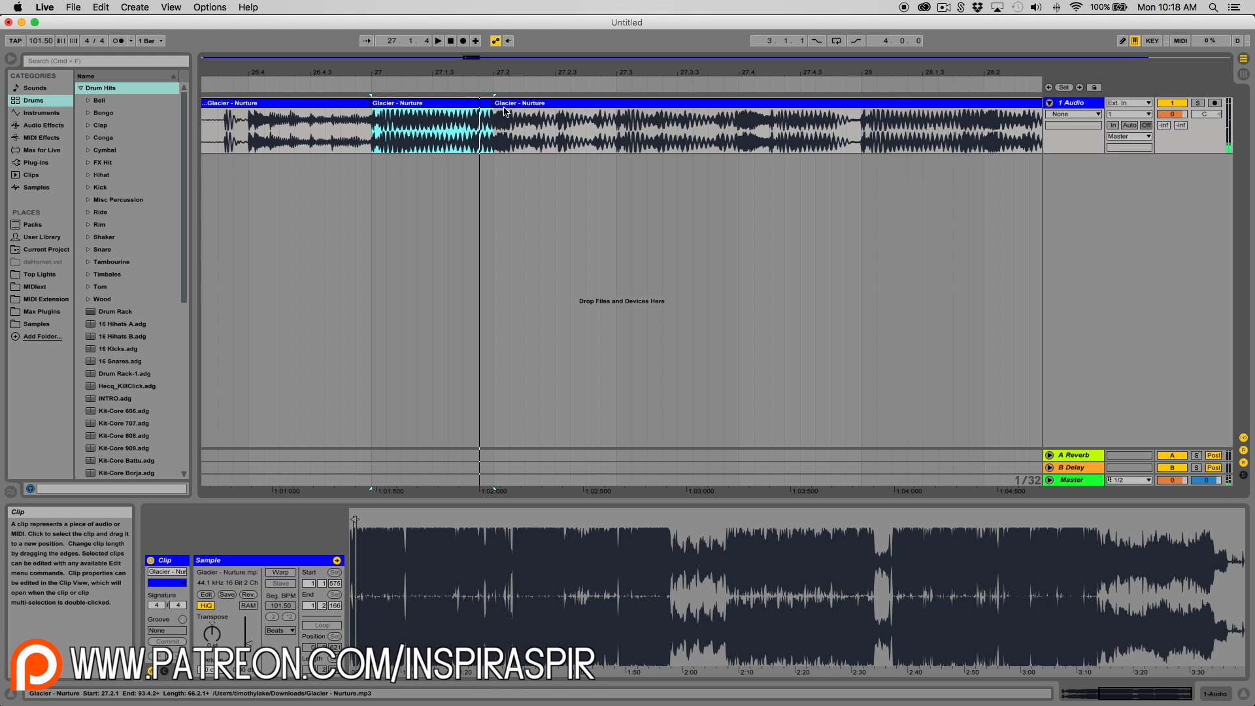
left_click(517, 111)
key("space")
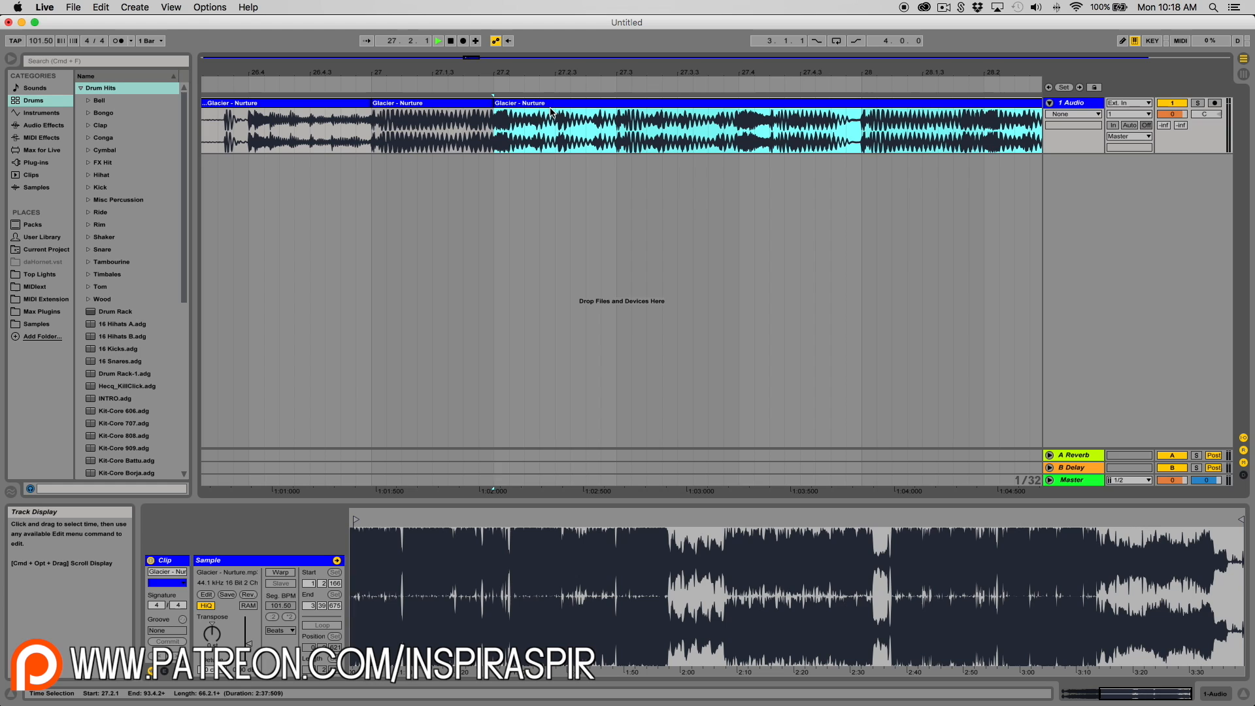
key("space")
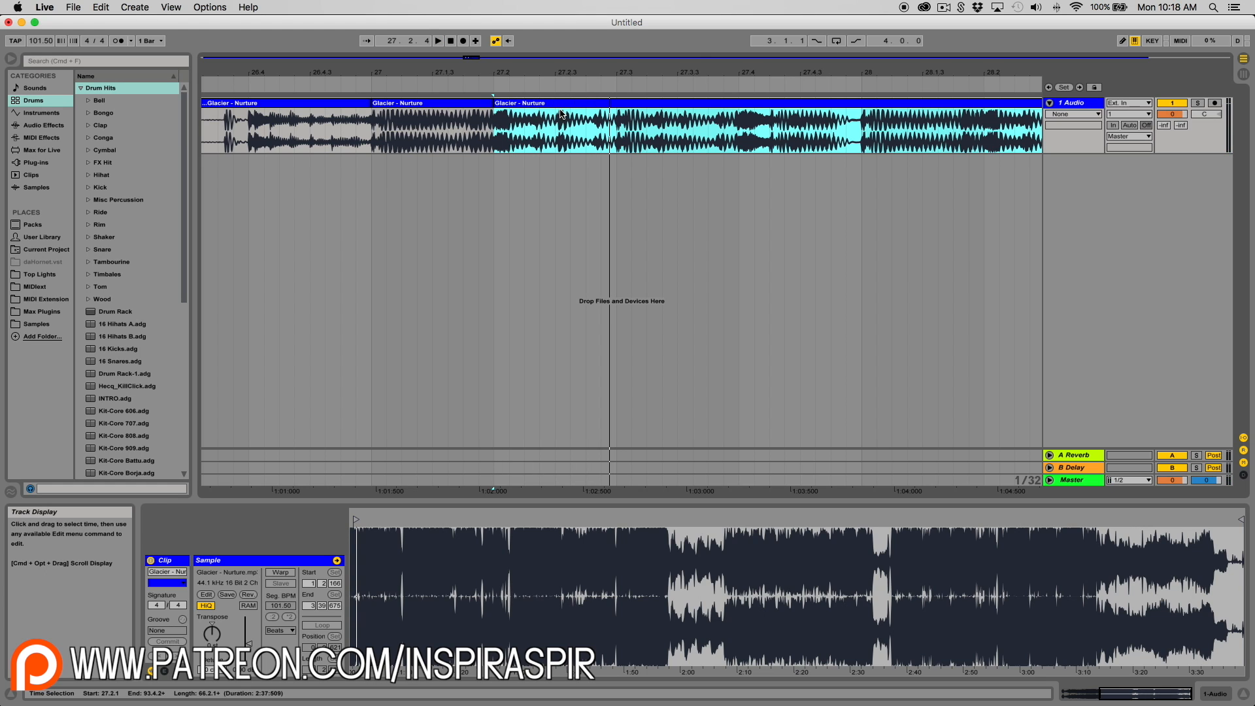
key("space")
key("space")
Split the Glacier - Nurture clip at 27.3.1, where the next hit begins.
left_click(615, 134)
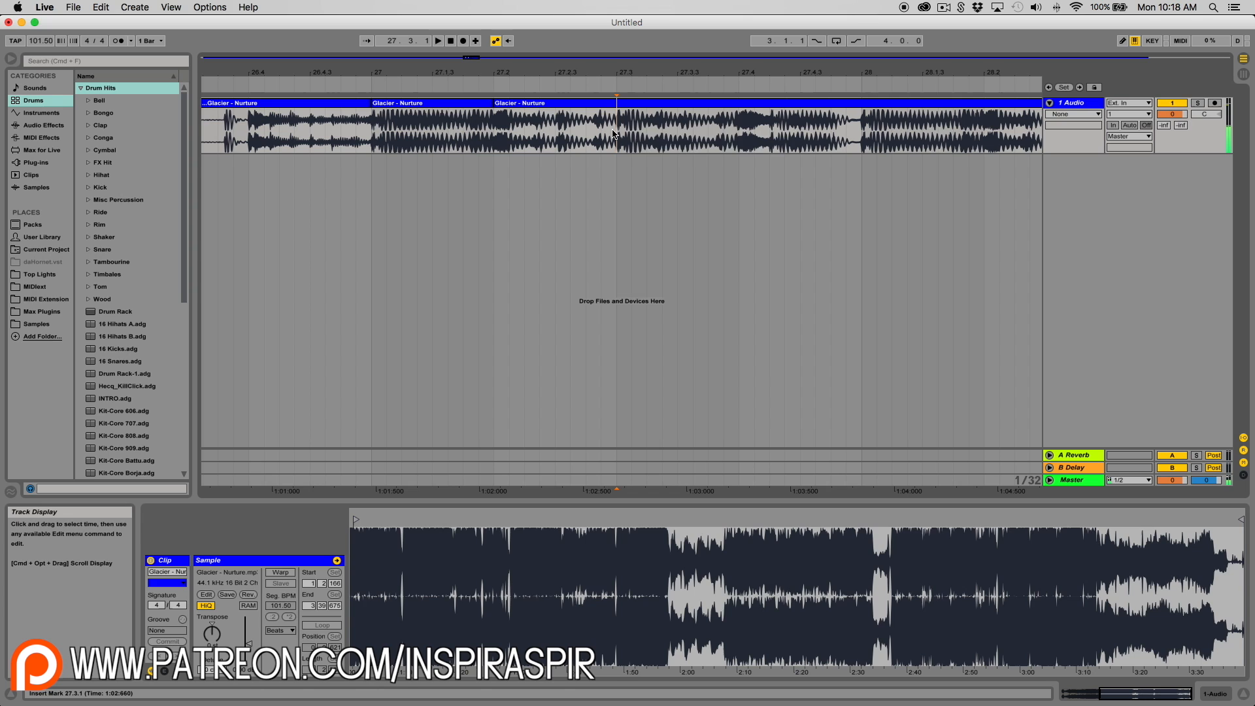
right_click(614, 134)
key("Escape")
Play the clip from 27.3.1 and split it at 27.4.1.
key("space")
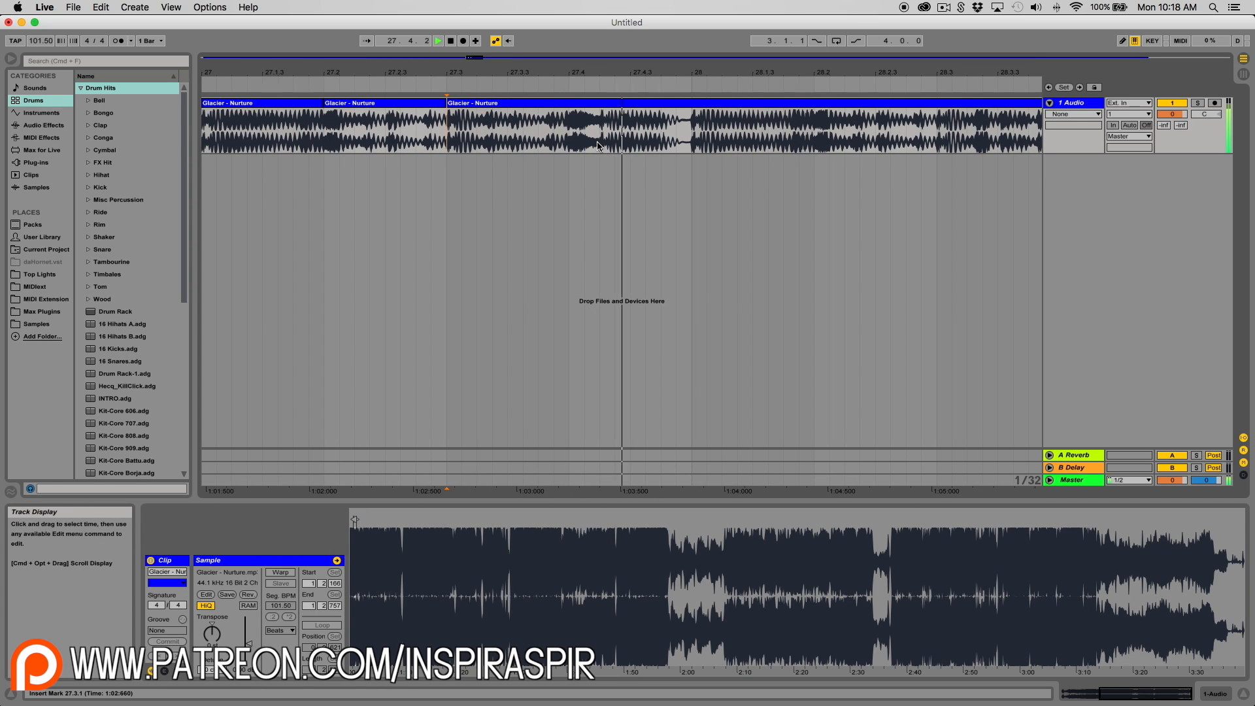
left_click(557, 130)
key("space")
right_click(556, 128)
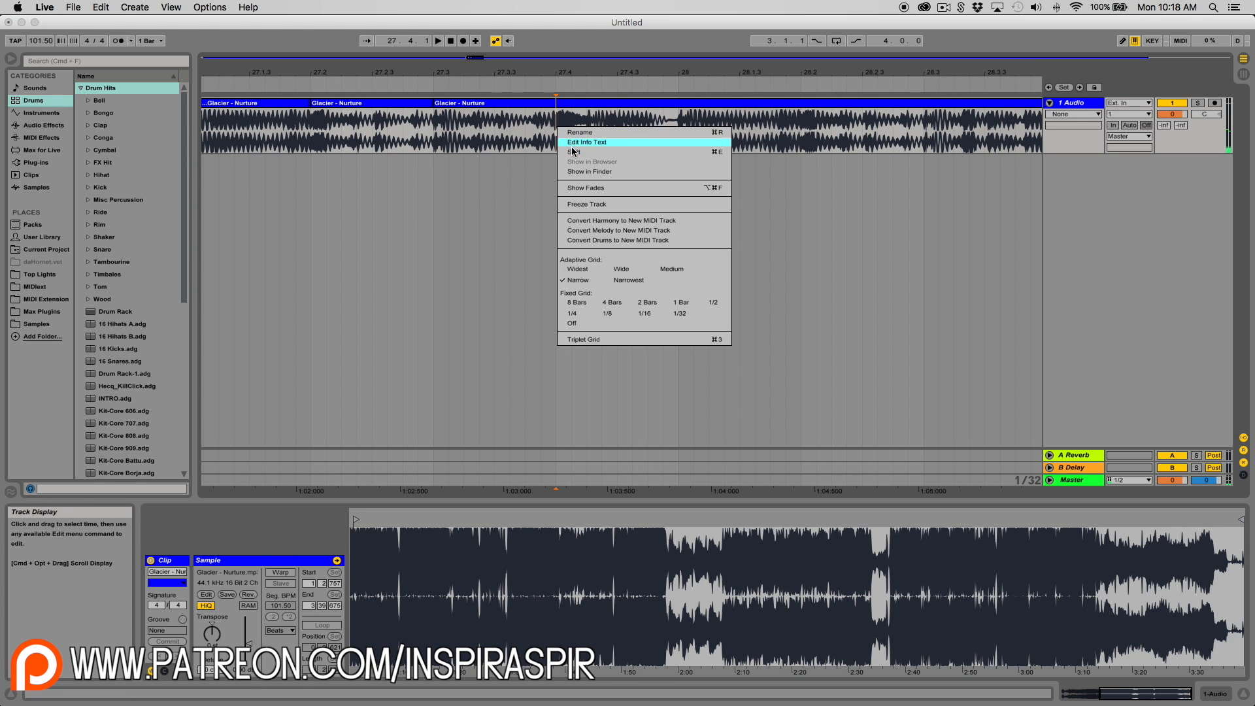
left_click(573, 152)
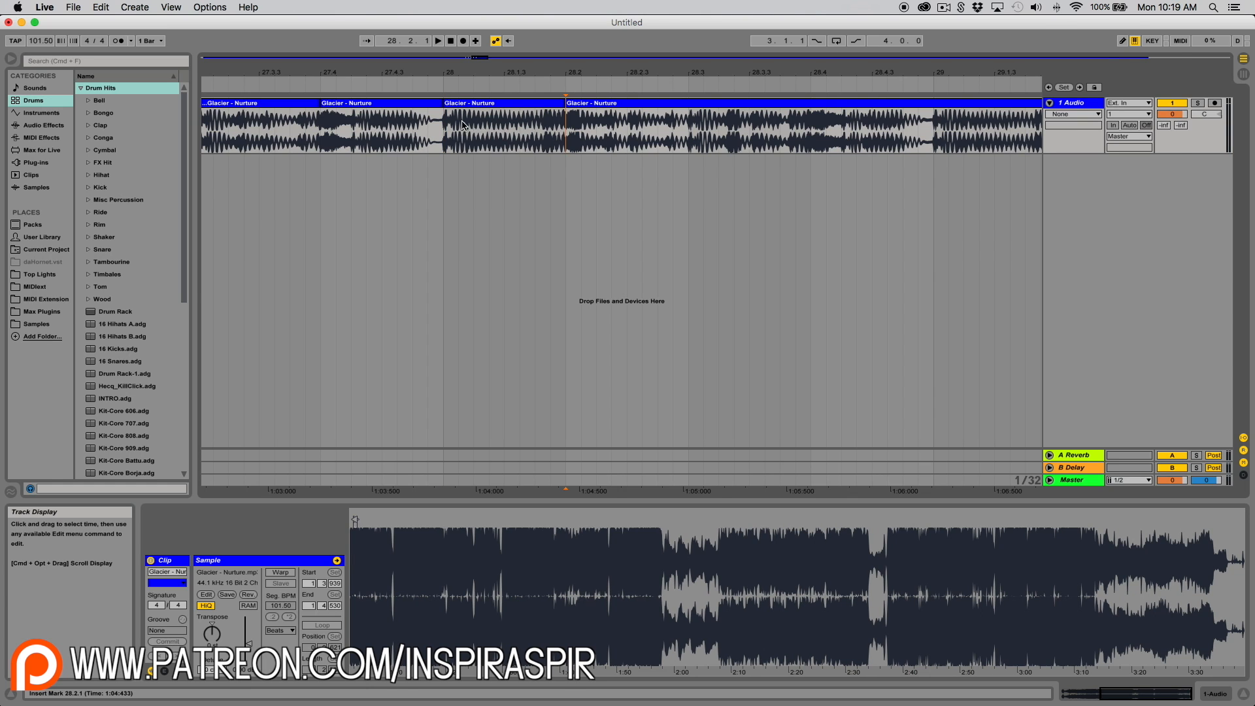
Keep splitting the Glacier - Nurture clip at every following beat up to 30.3.1.
key("space")
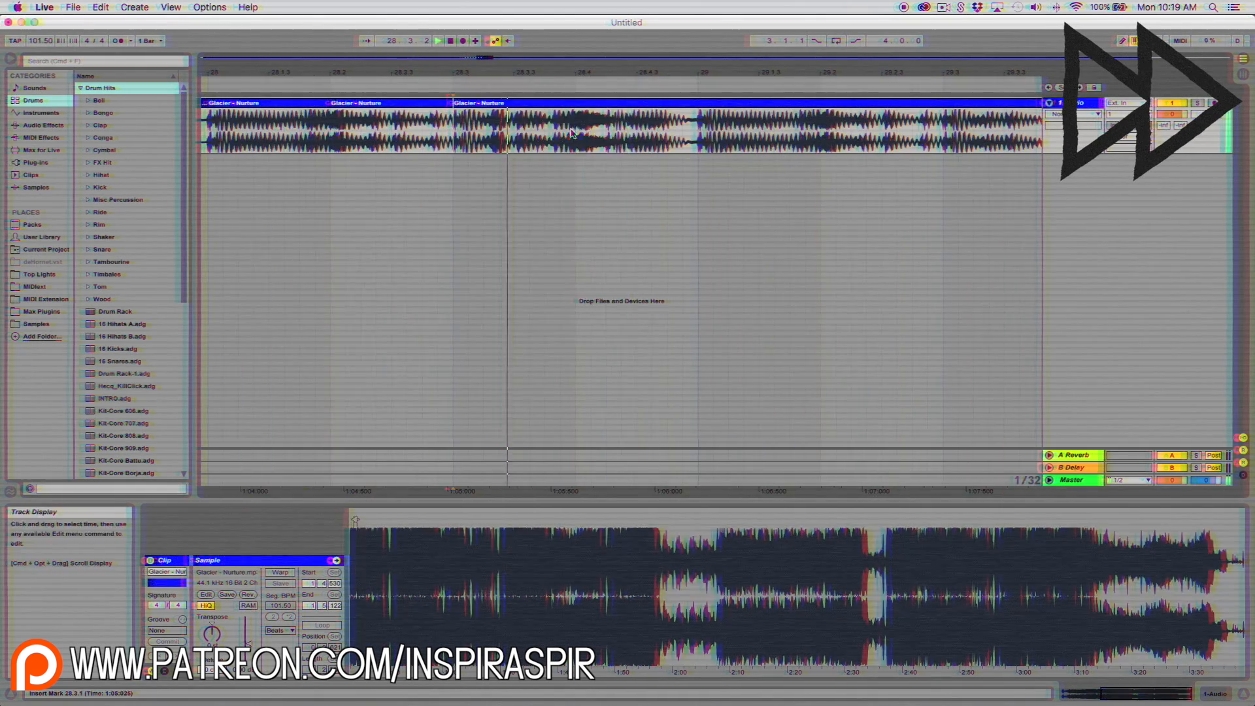
right_click(508, 125)
left_click(526, 152)
right_click(561, 129)
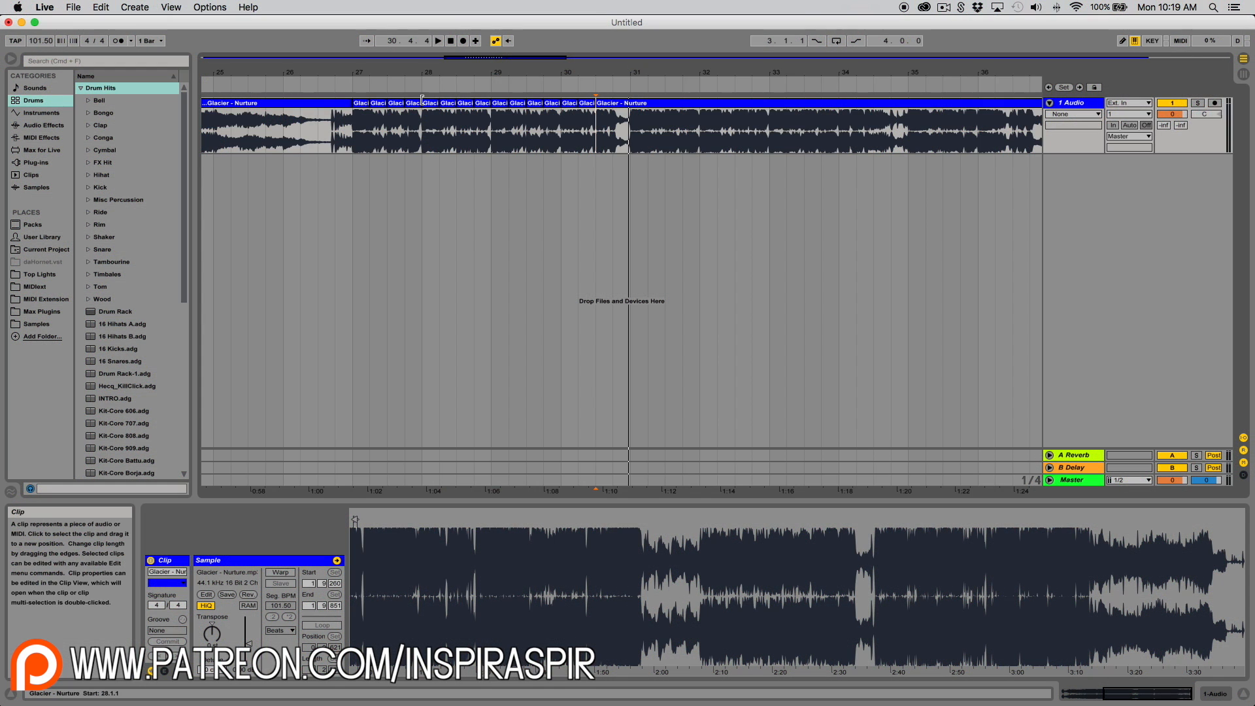
key("plus")
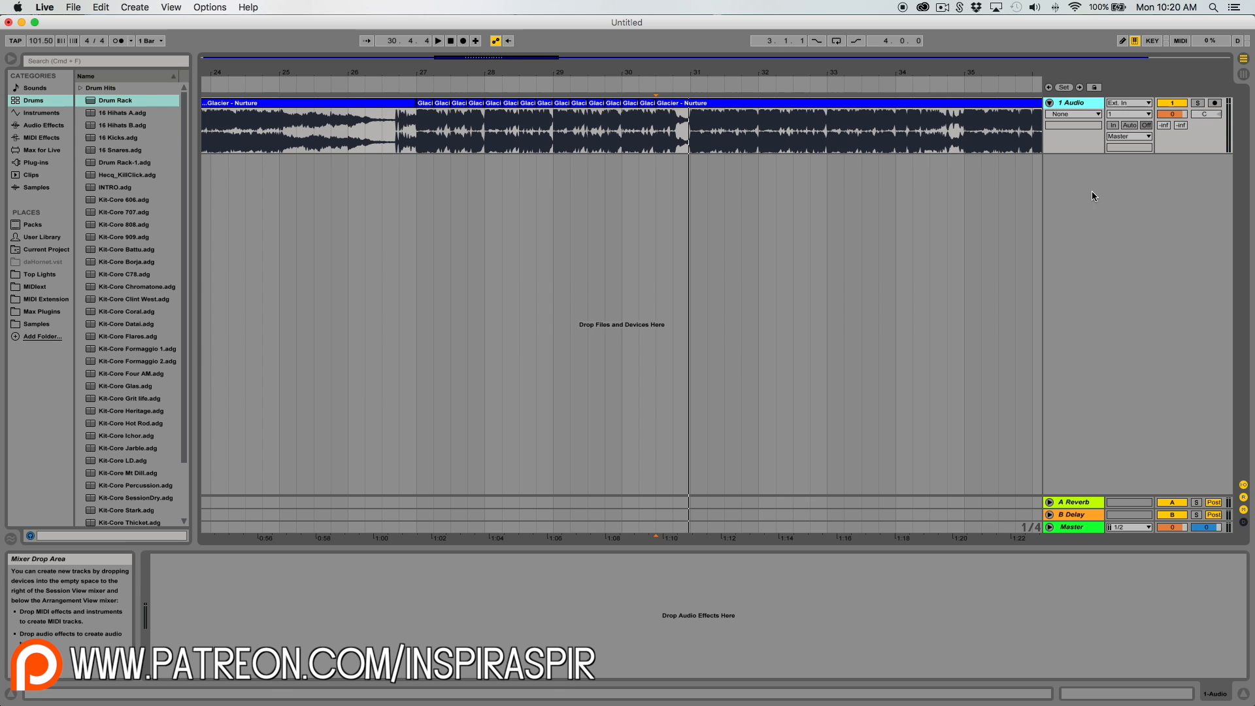
Insert a MIDI track below the audio track and create an empty MIDI clip on it from 27.1.1 to 31.1.1.
right_click(1085, 196)
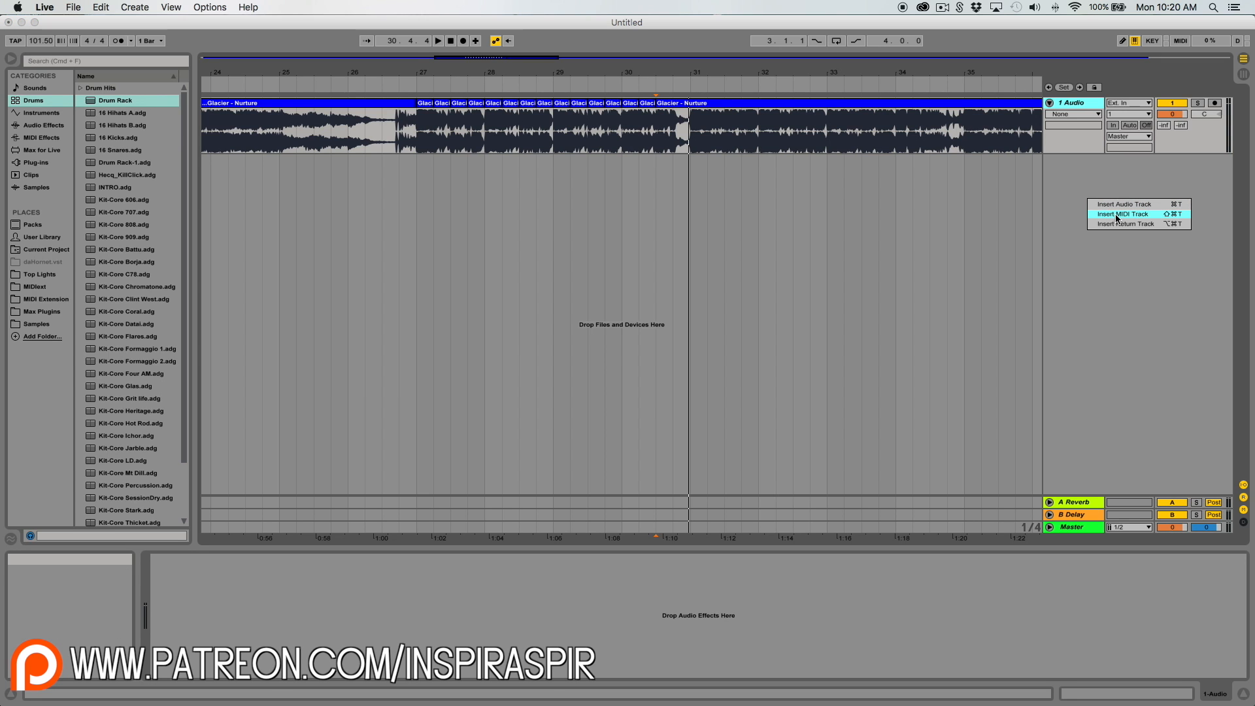
left_click(1115, 217)
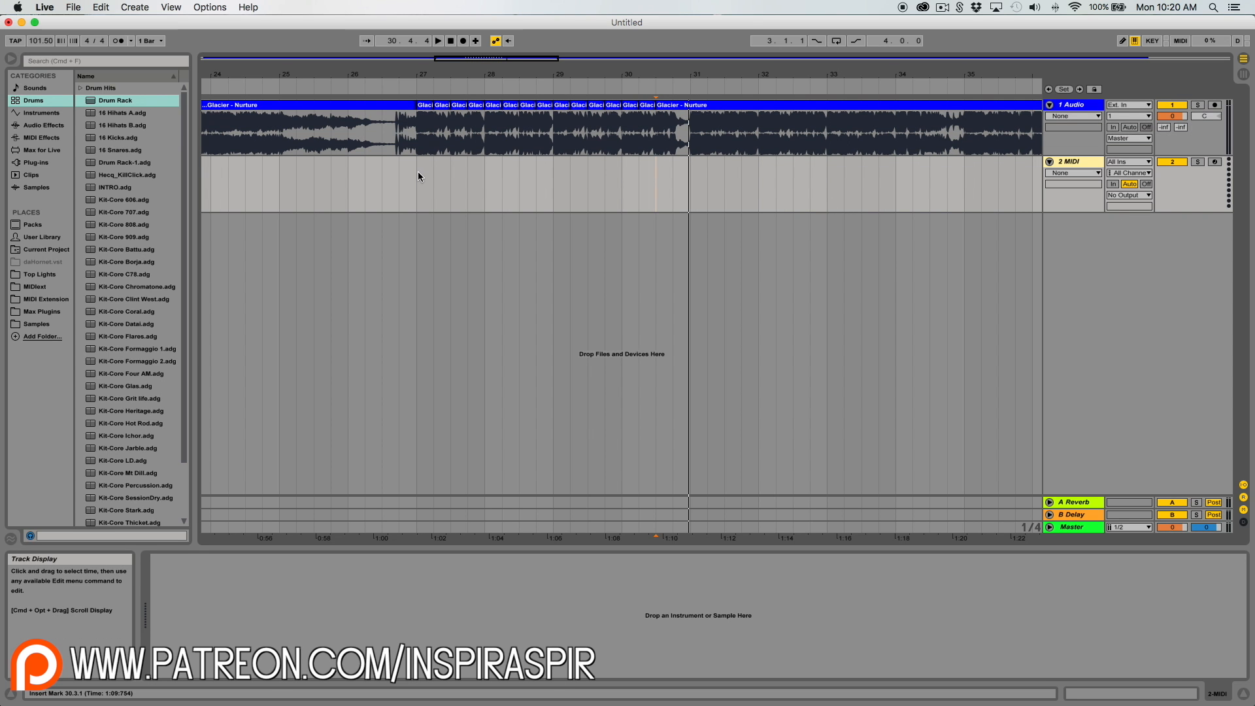
left_click_drag(417, 171, 690, 177)
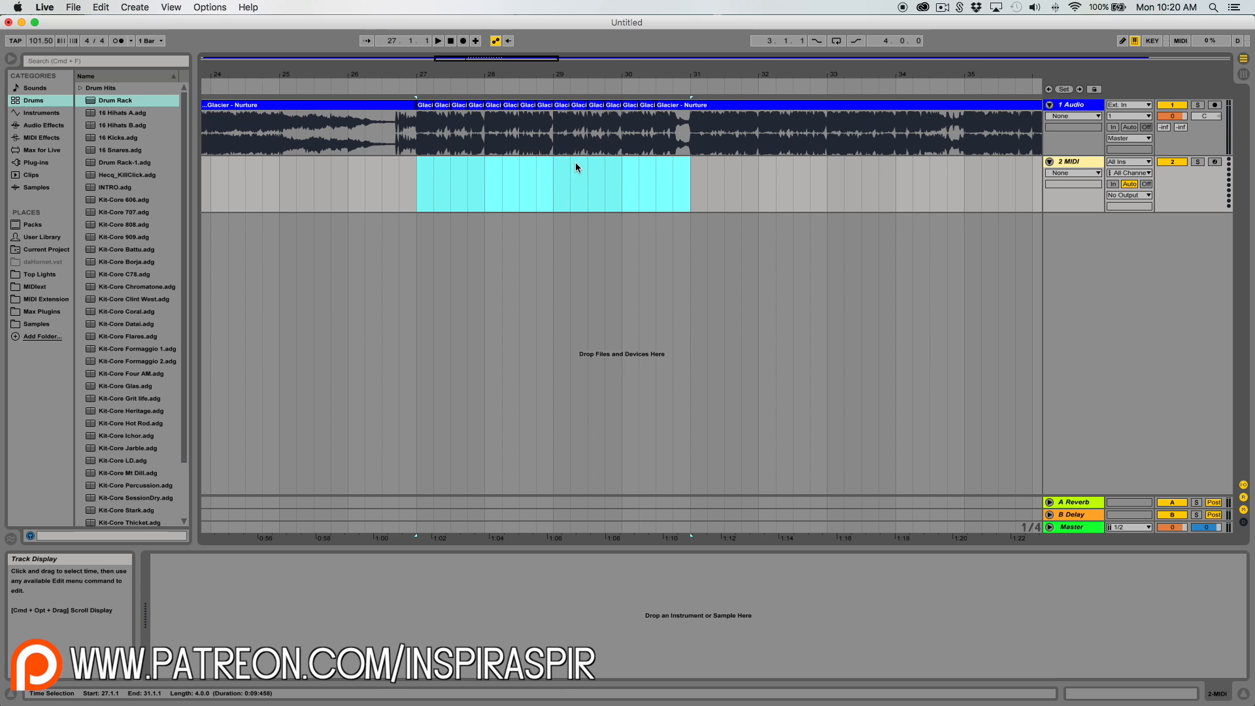
right_click(525, 174)
left_click(563, 246)
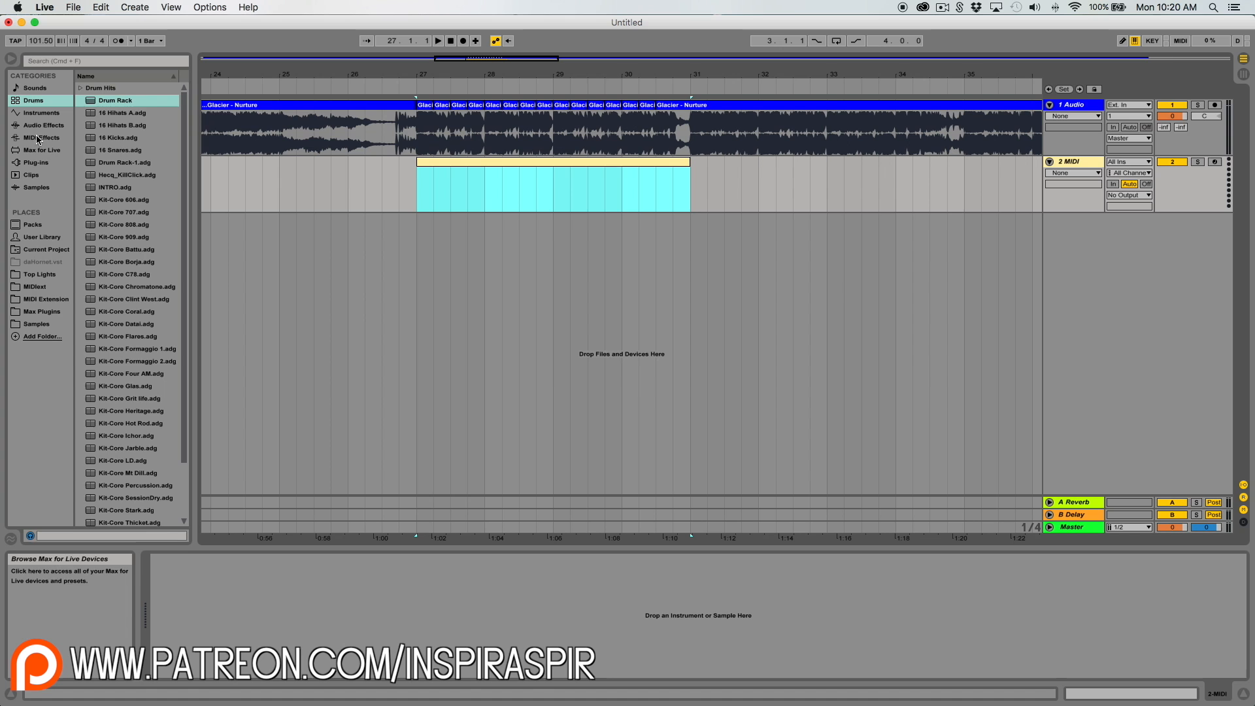
Add an empty Drum Rack from the Drums category to the new MIDI track.
left_click(42, 102)
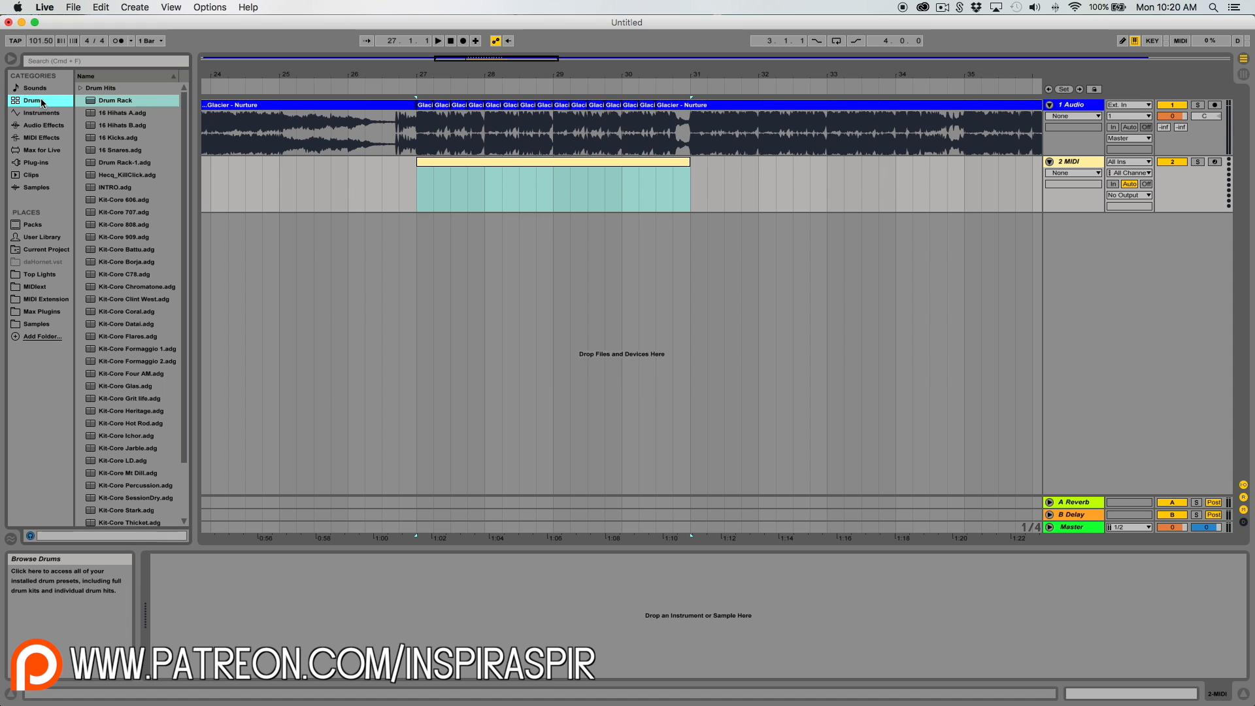
left_click(130, 102)
left_click_drag(131, 102, 469, 179)
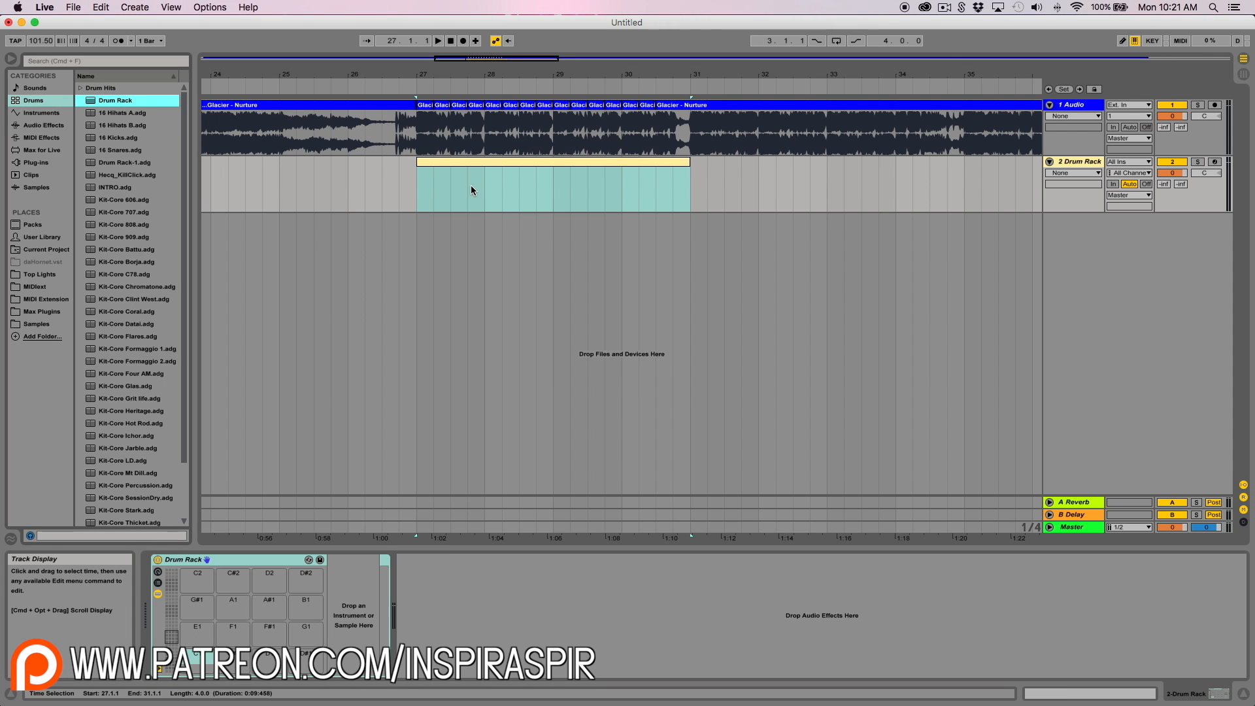
Load all the one-beat audio slices between 27.1.1 and 30.3.1 onto consecutive Drum Rack pads starting at C1.
left_click(428, 106)
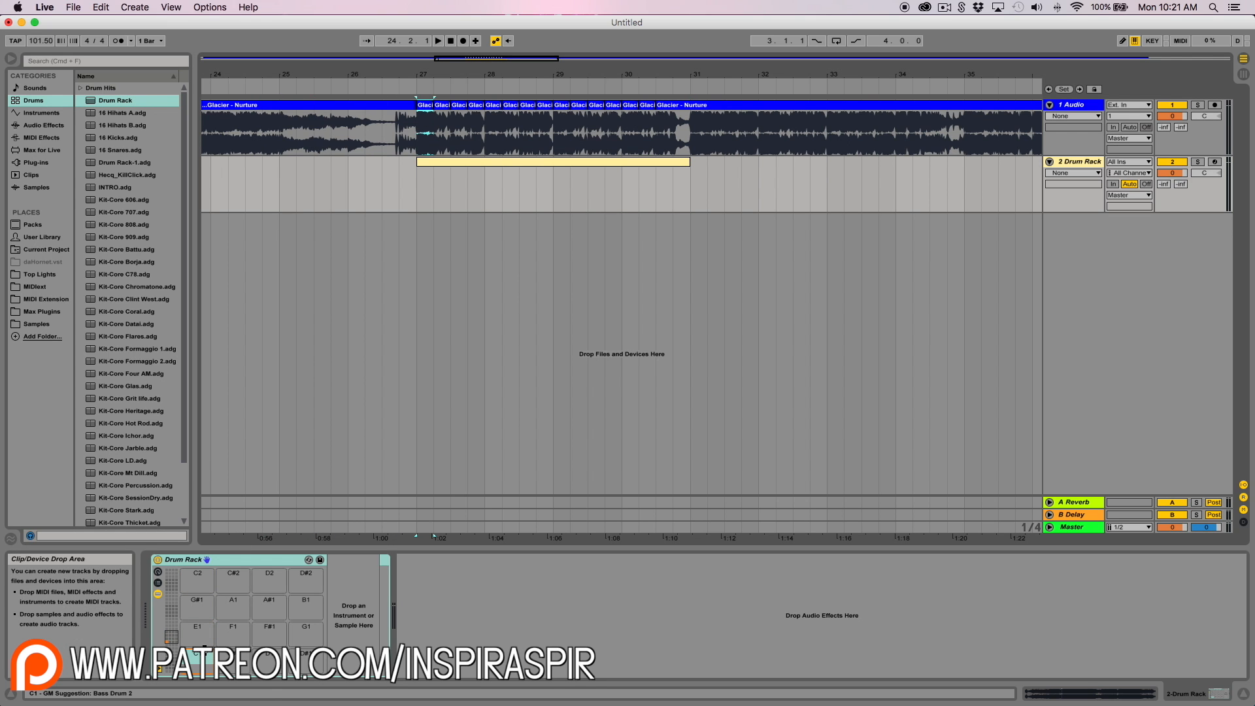
left_click(430, 108)
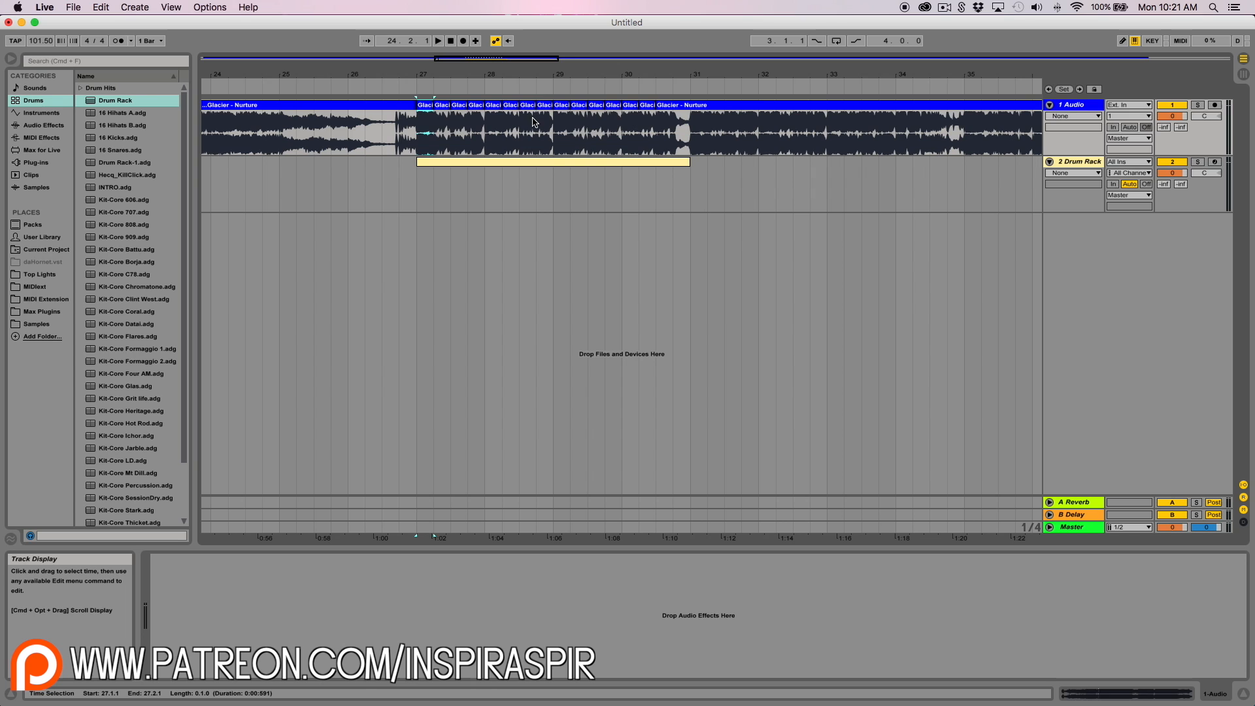
left_click(649, 107, "shift")
left_click(1078, 162)
left_click_drag(424, 106, 201, 608)
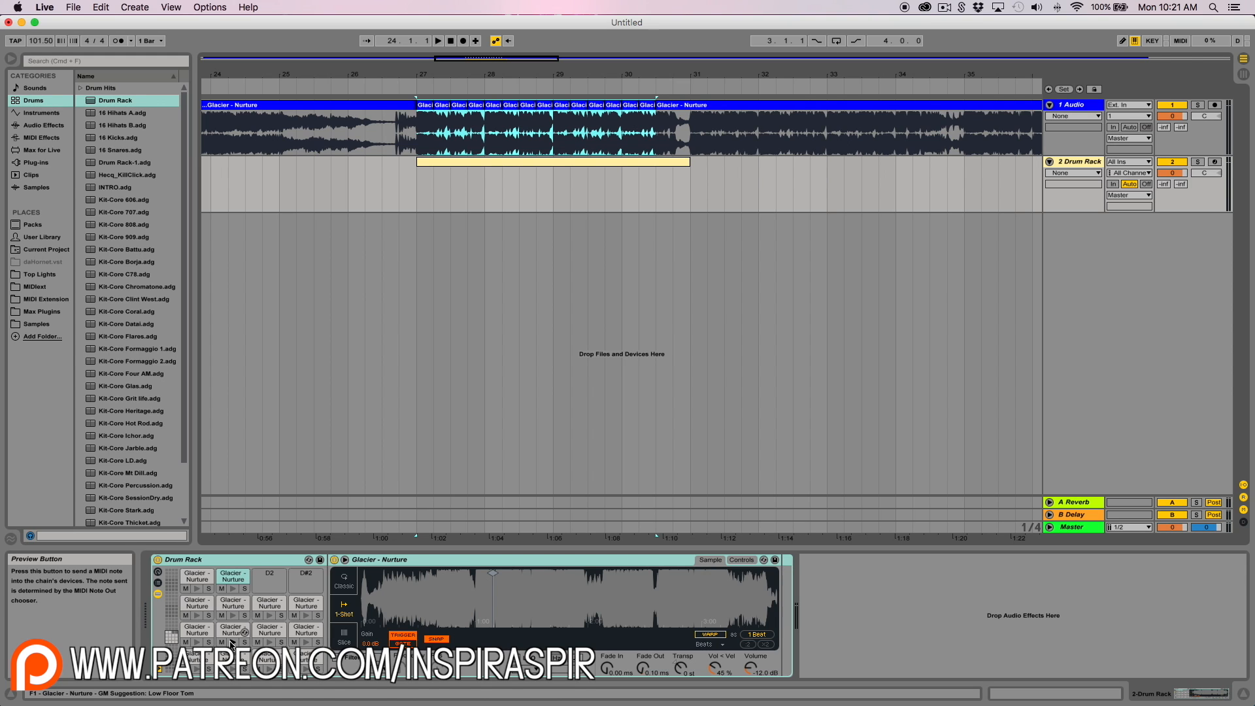
Preview the loaded Drum Rack pads one after another, starting from C1, to hear each slice in order.
left_click_drag(391, 586, 394, 593)
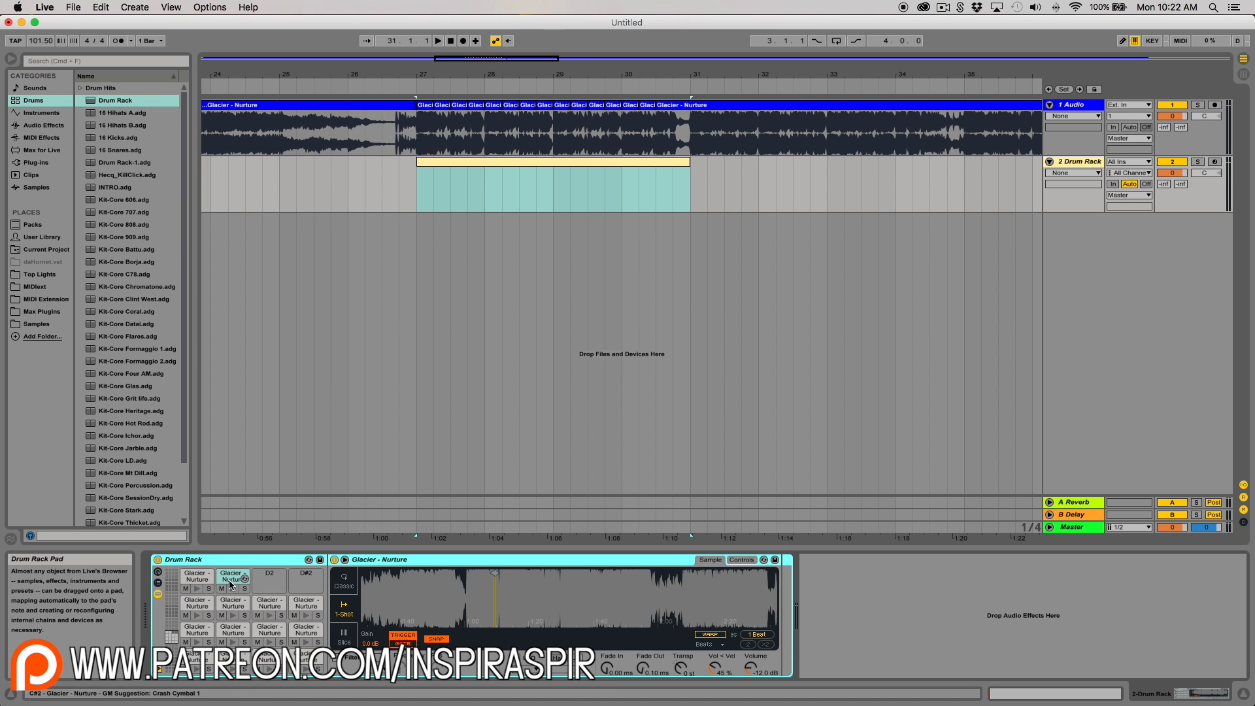
left_click(419, 121)
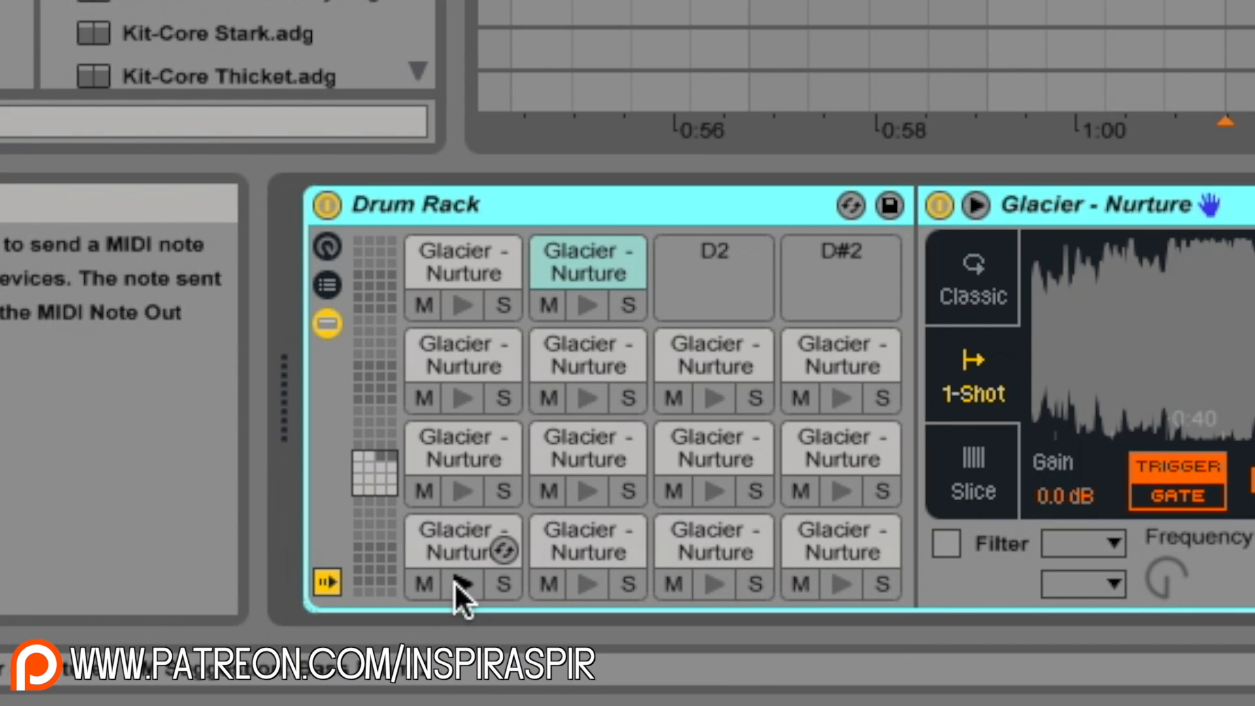
left_click(461, 580)
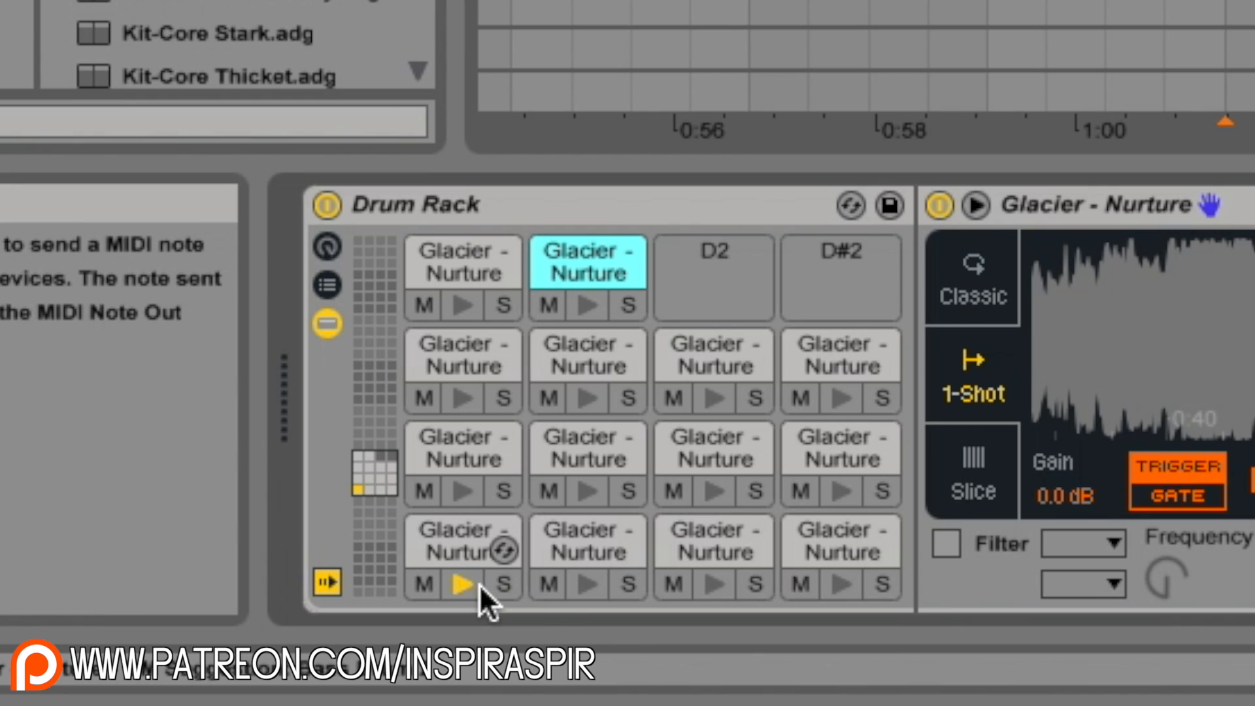
left_click(582, 588)
left_click(700, 579)
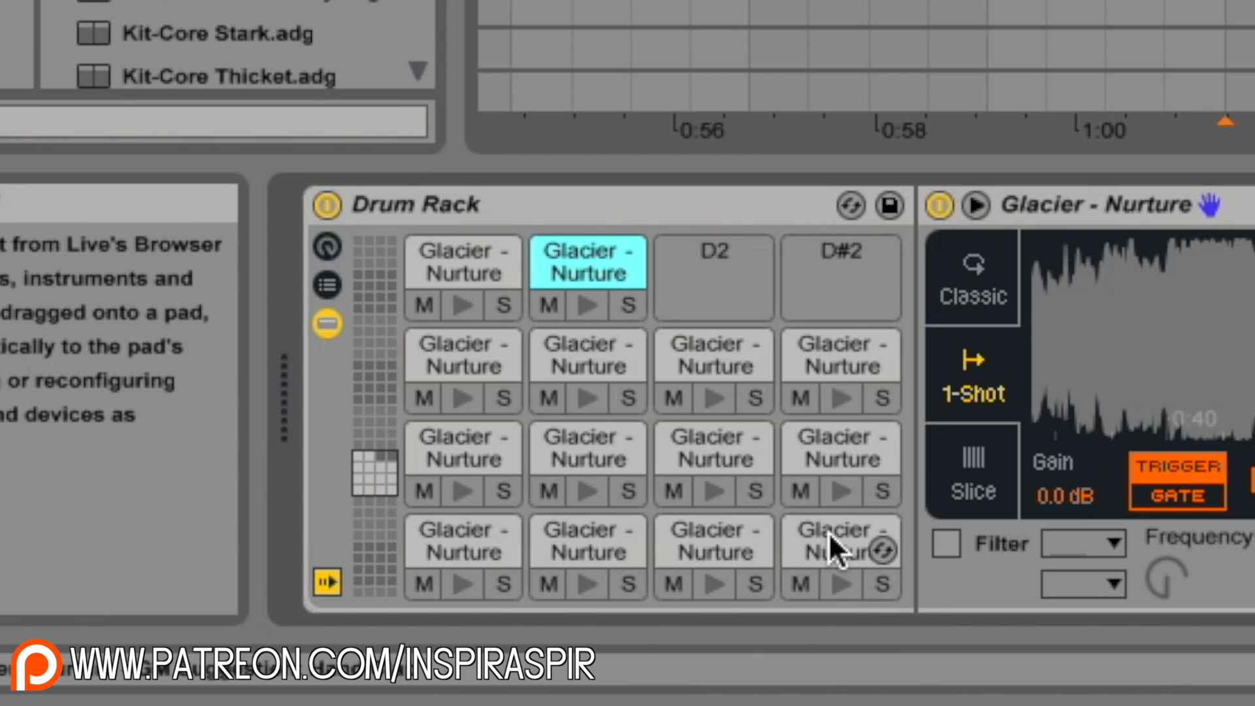
left_click(464, 492)
left_click(588, 491)
left_click(714, 491)
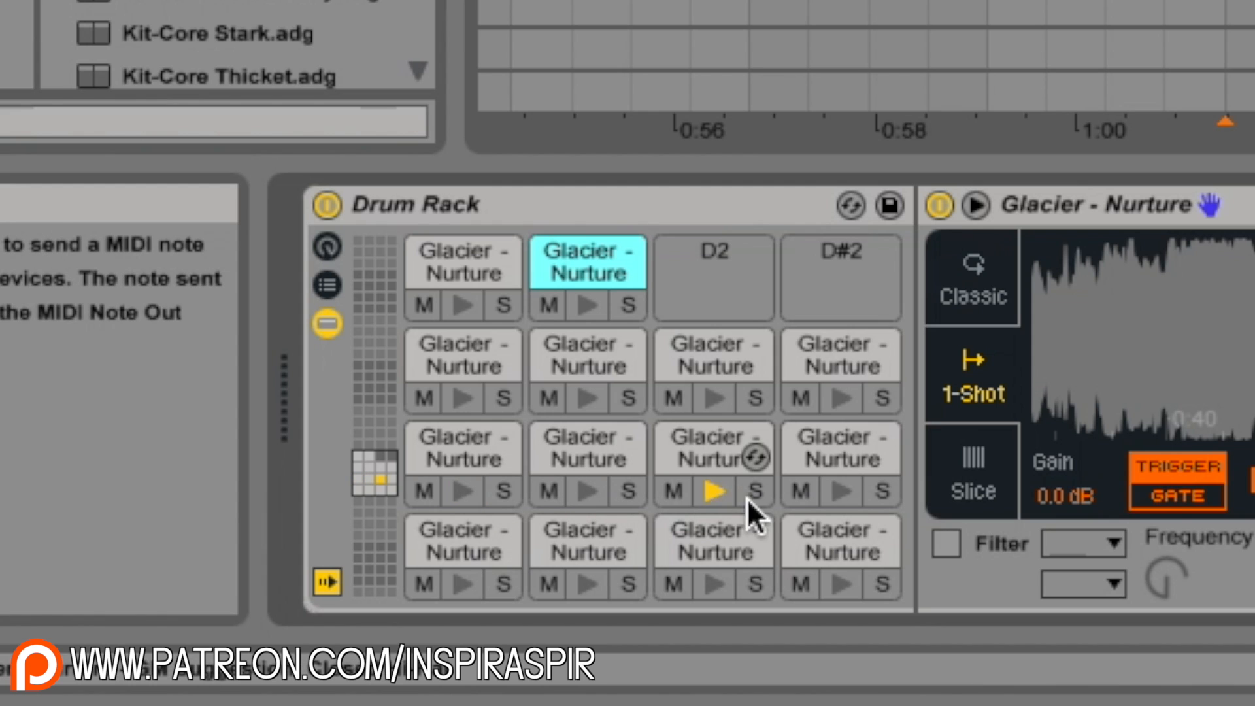
left_click(836, 492)
left_click(463, 398)
left_click(588, 397)
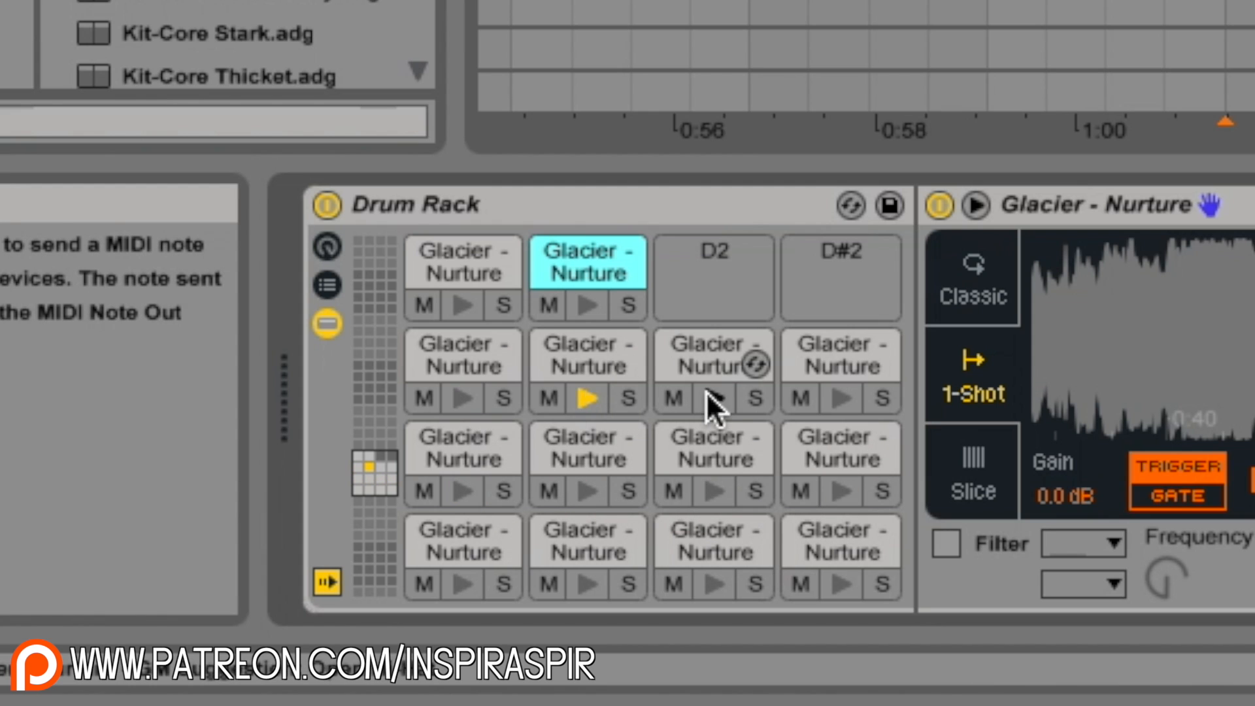
left_click(714, 397)
left_click(842, 397)
left_click(463, 305)
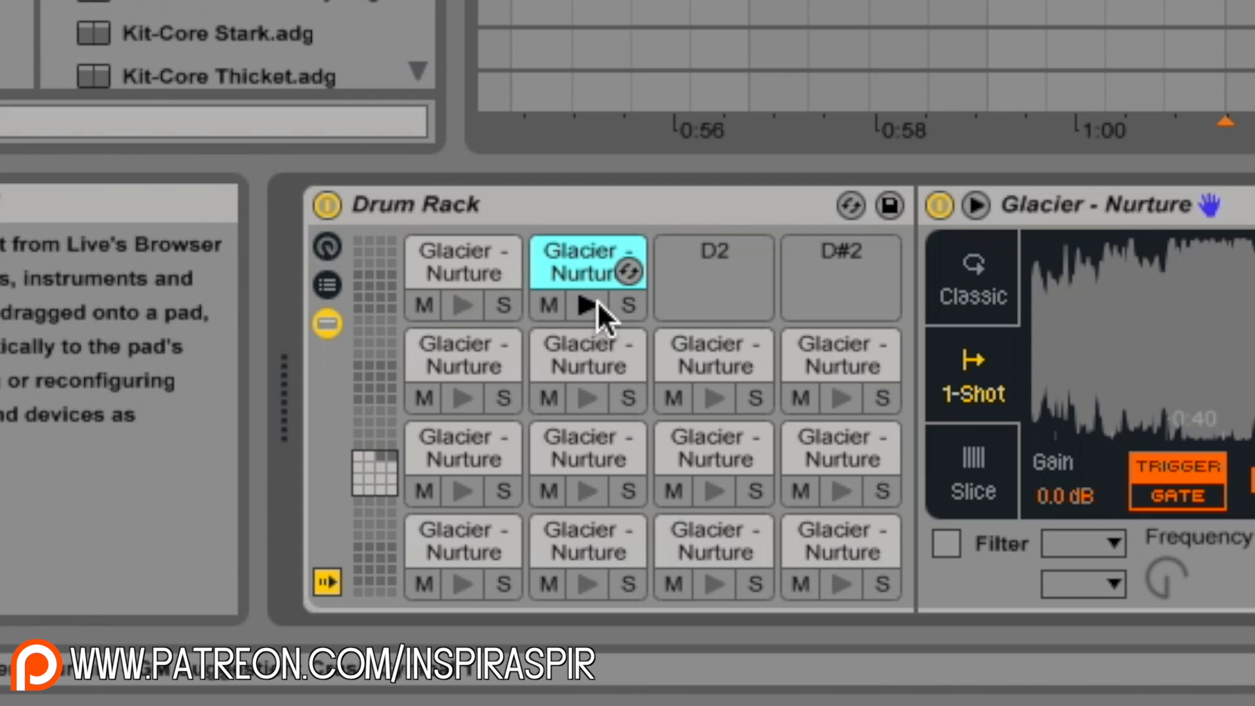
Load the remaining slice from 30.3.1 to 31.1.1 onto the D2 pad and preview it.
left_click_drag(598, 307, 709, 268)
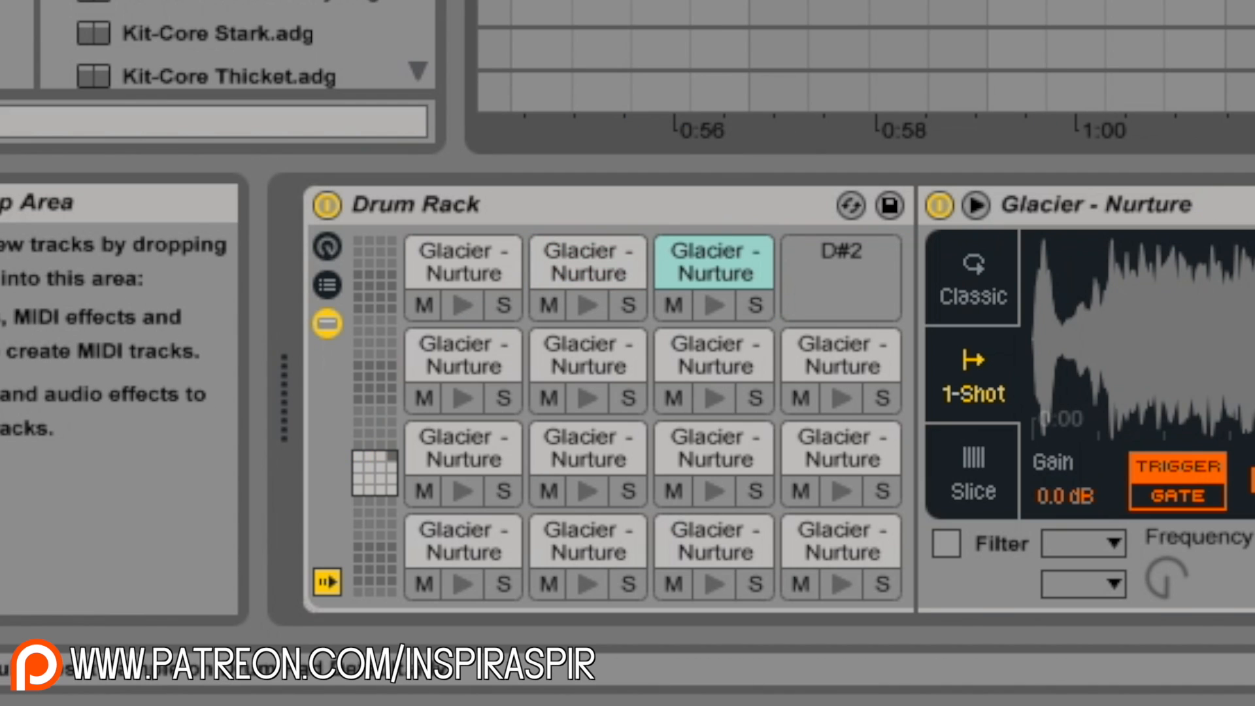
left_click(713, 304)
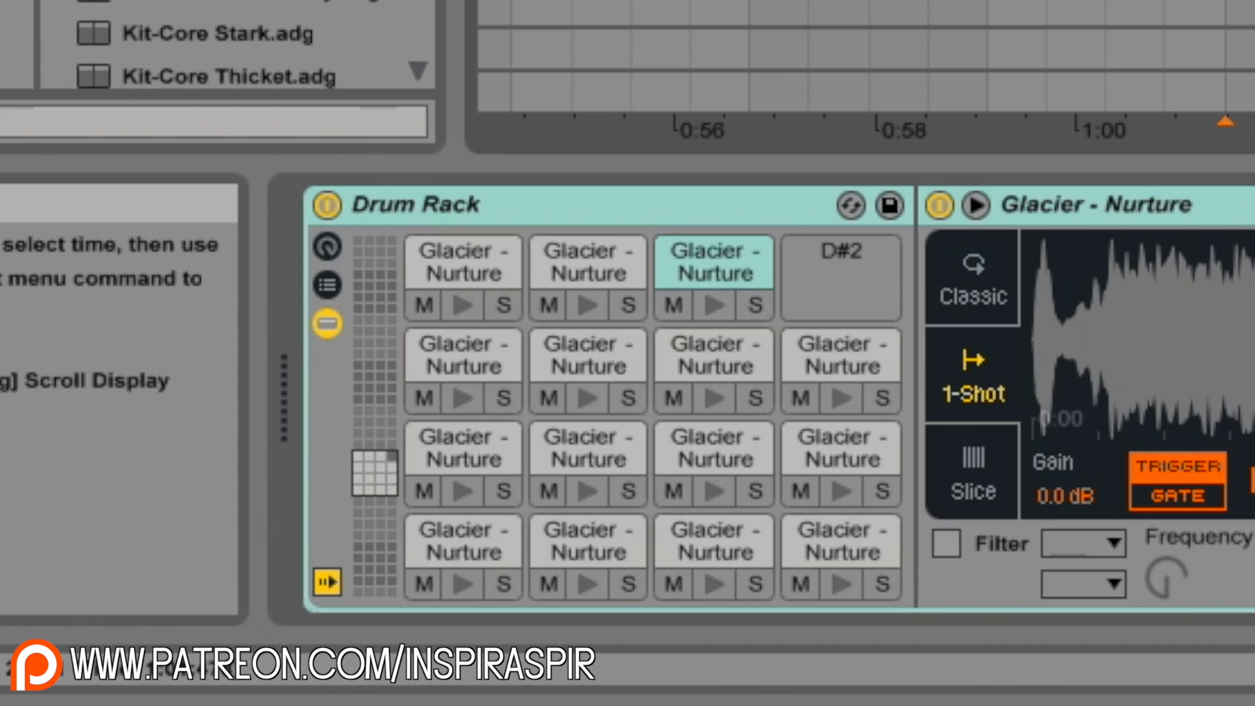
Rename the Drum Rack pads 1 to 15 in ascending order, starting with the C1 pad.
left_click(449, 524)
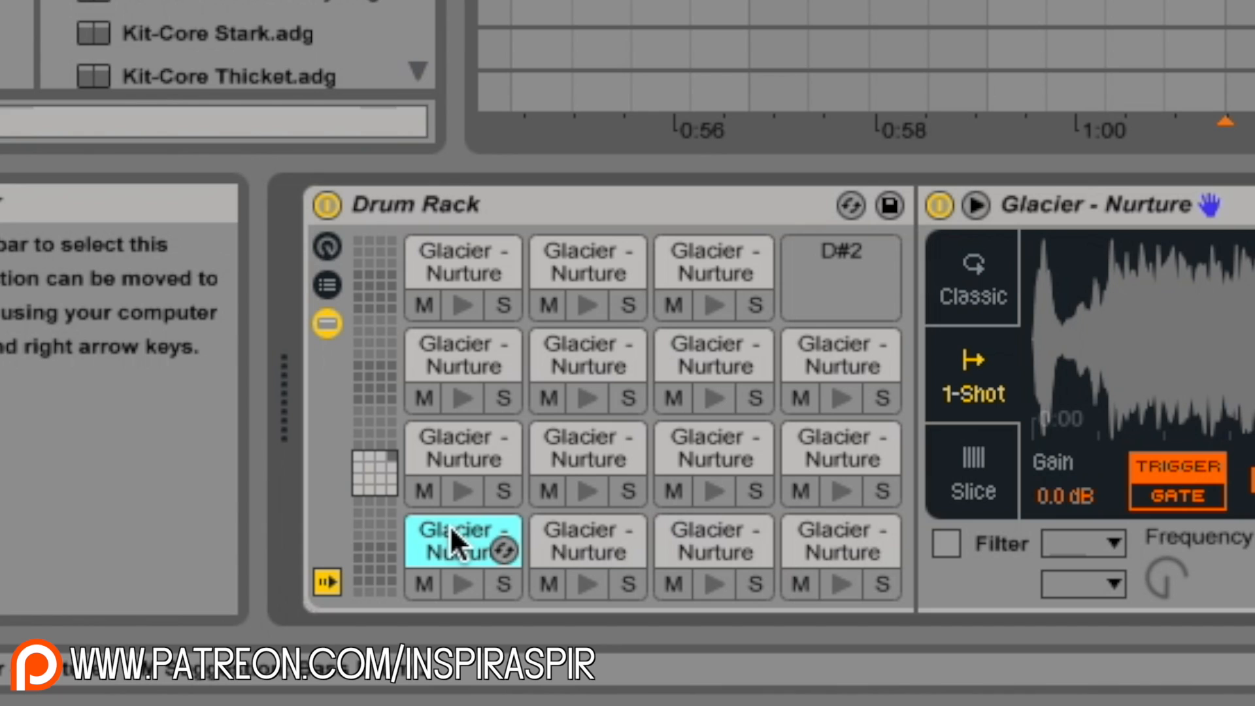
left_click_drag(449, 524, 573, 347)
left_click(827, 439)
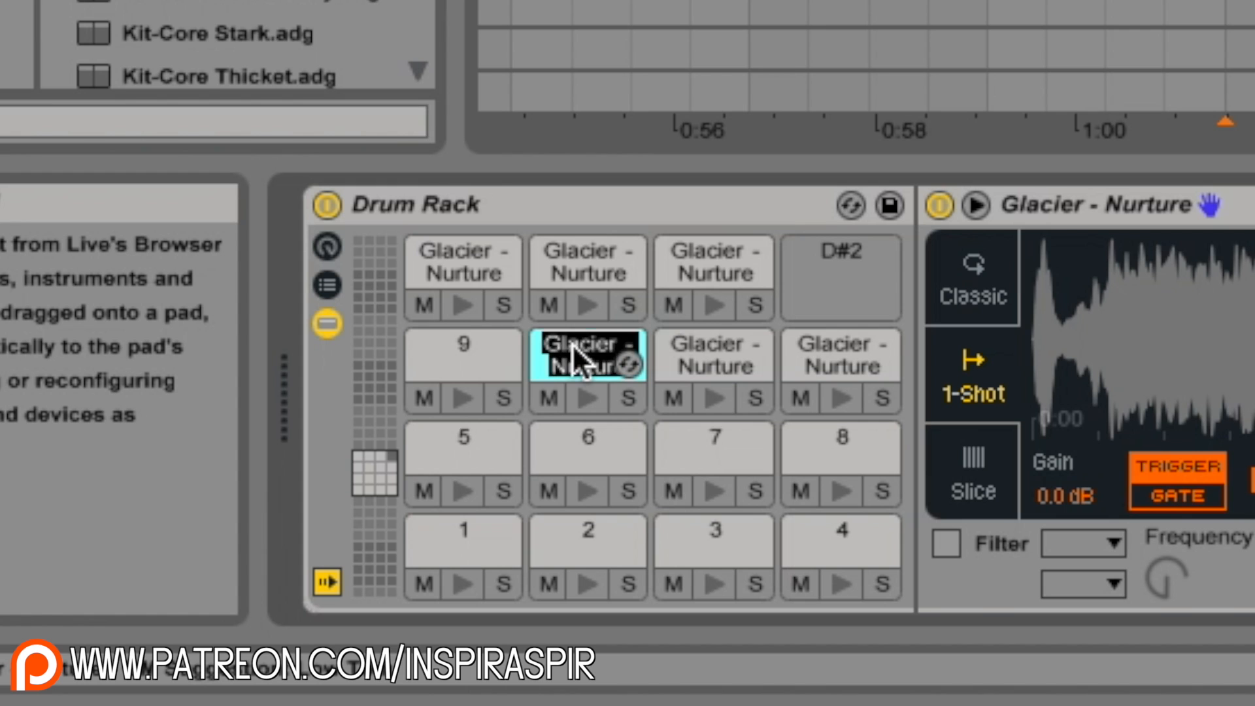
key("Delete")
left_click(700, 356)
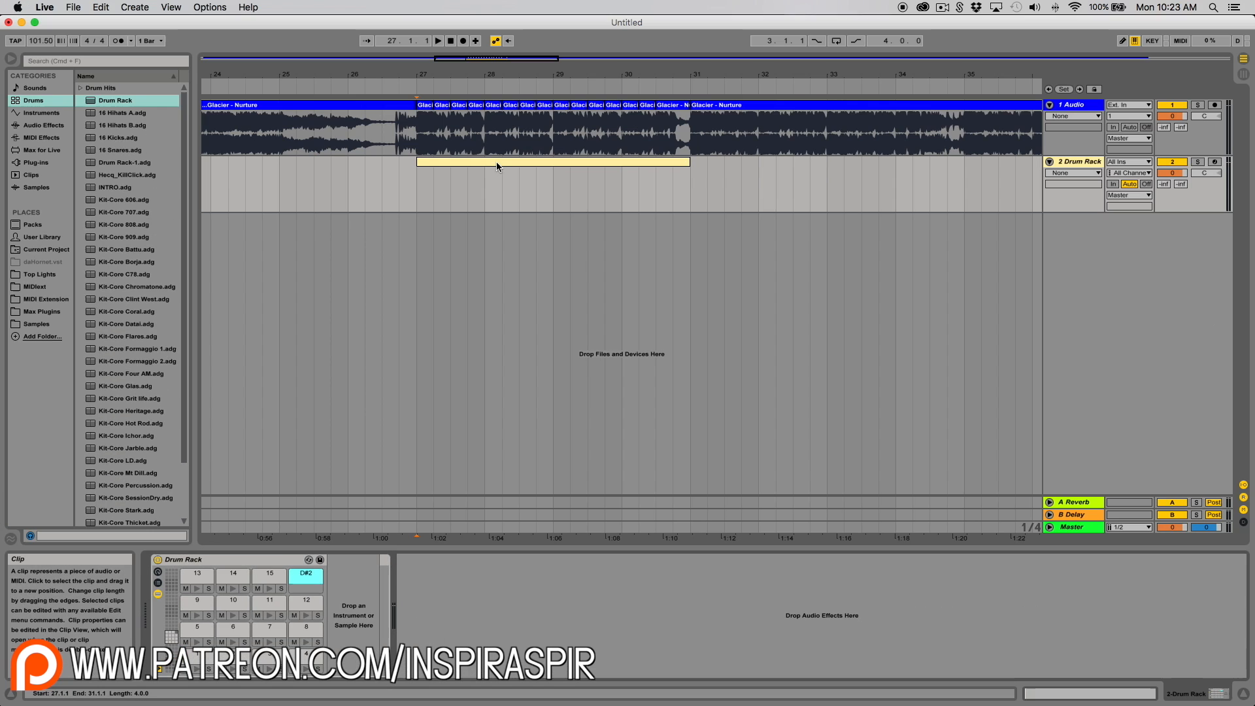
Open the Drum Rack track's MIDI clip in the note editor and enlarge the editor to show rows 1 to 15.
double_click(496, 162)
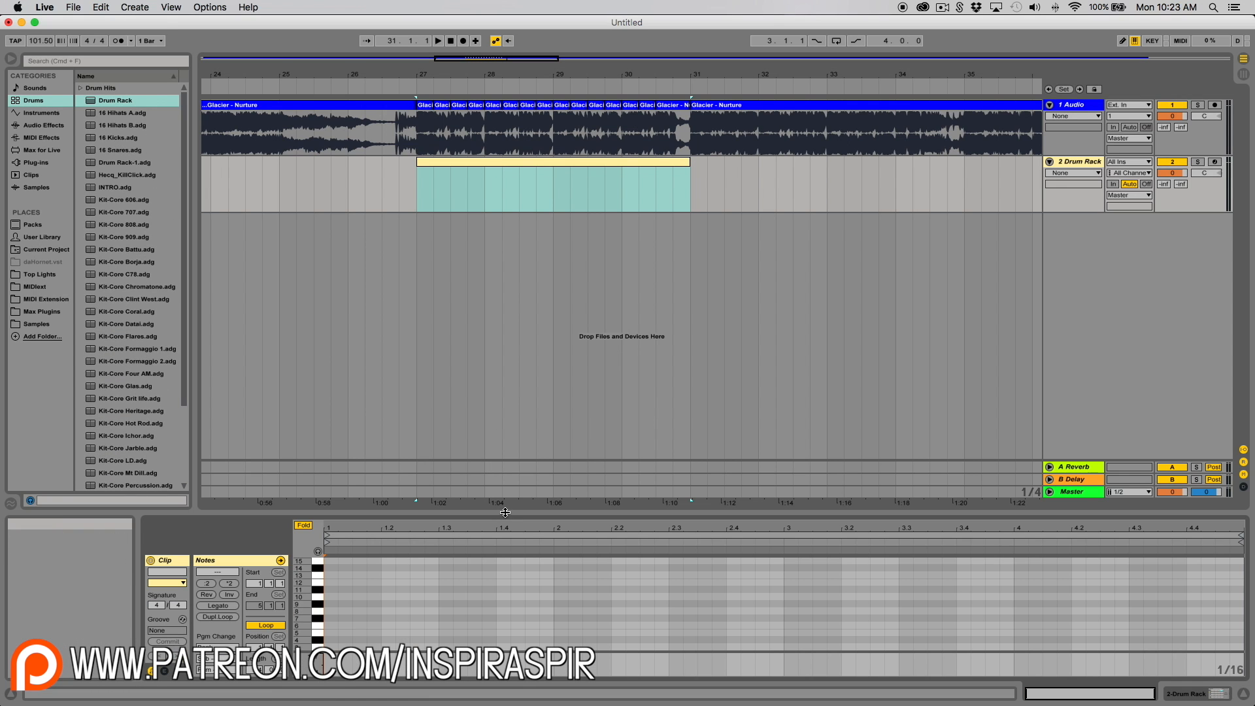
mouse_move(509, 501)
left_mouse_down()
mouse_move(503, 144)
mouse_move(504, 291)
left_mouse_up()
left_click(382, 560)
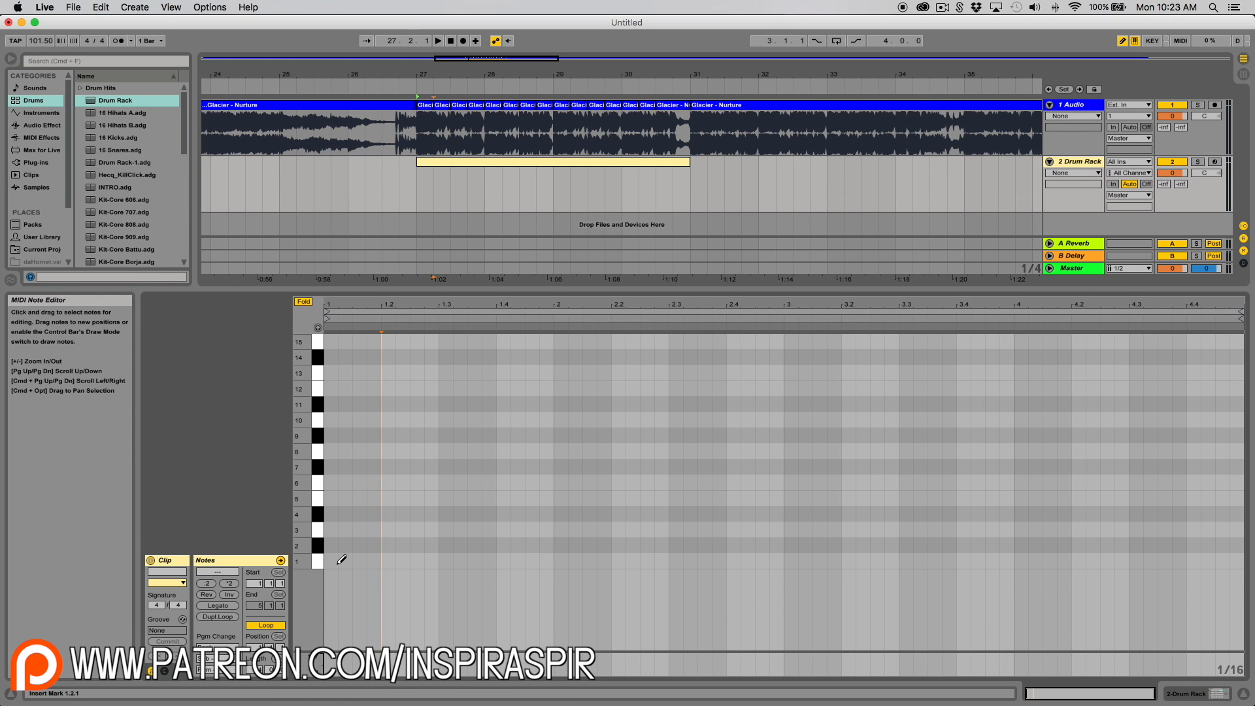
Draw 1/16-long MIDI notes for rows 1 to 15, one row higher on each beat, from 1.1 to 4.3.
key("b")
left_click(336, 560)
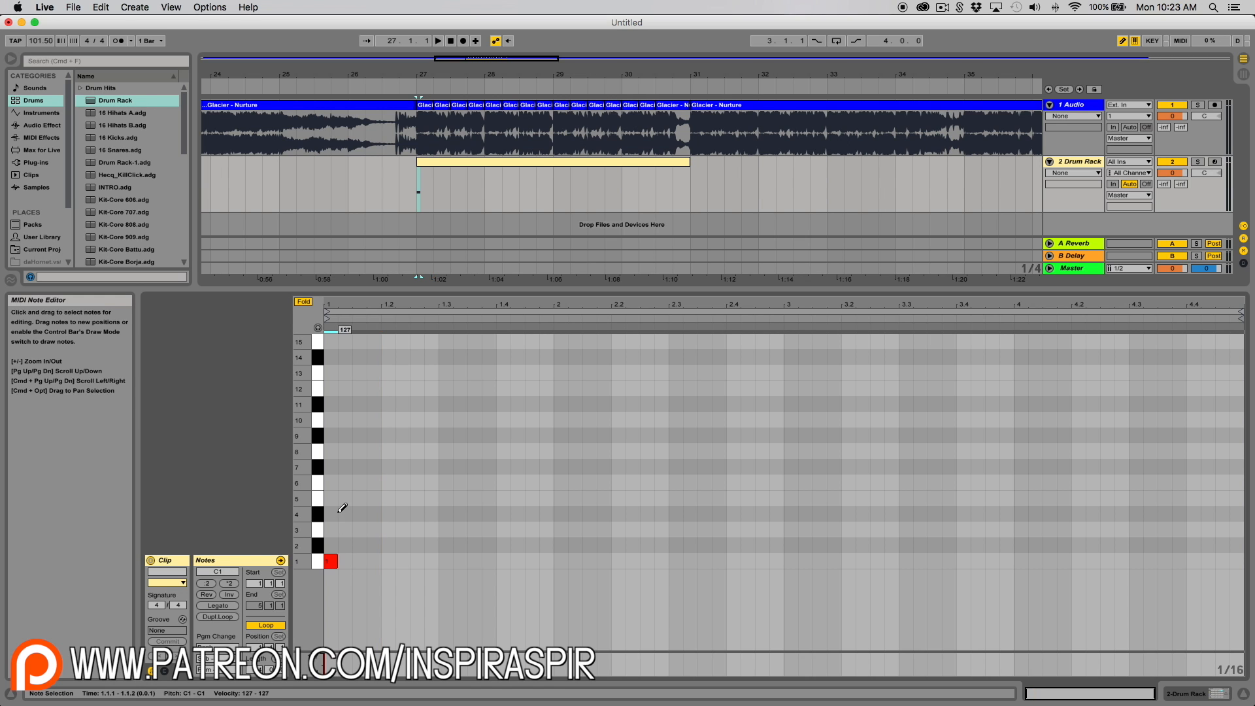
left_click(391, 544)
left_click(448, 529)
left_click(504, 513)
left_click(561, 498)
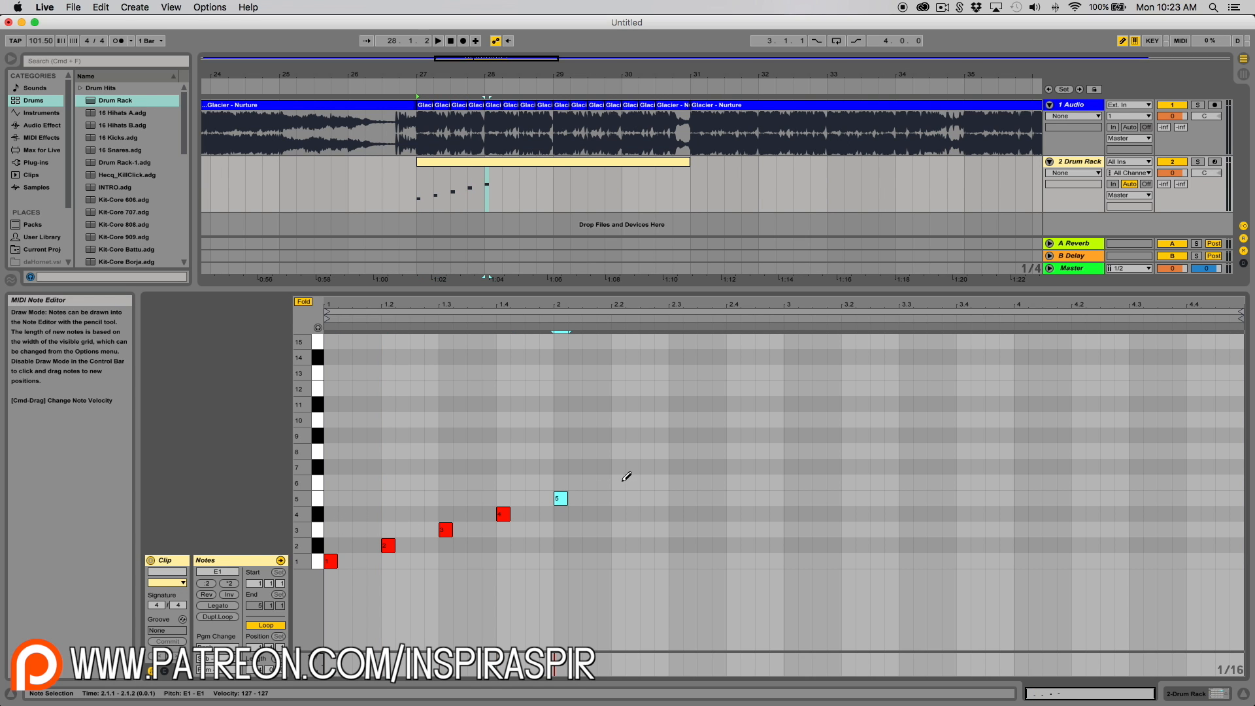
left_click(618, 482)
left_click(676, 467)
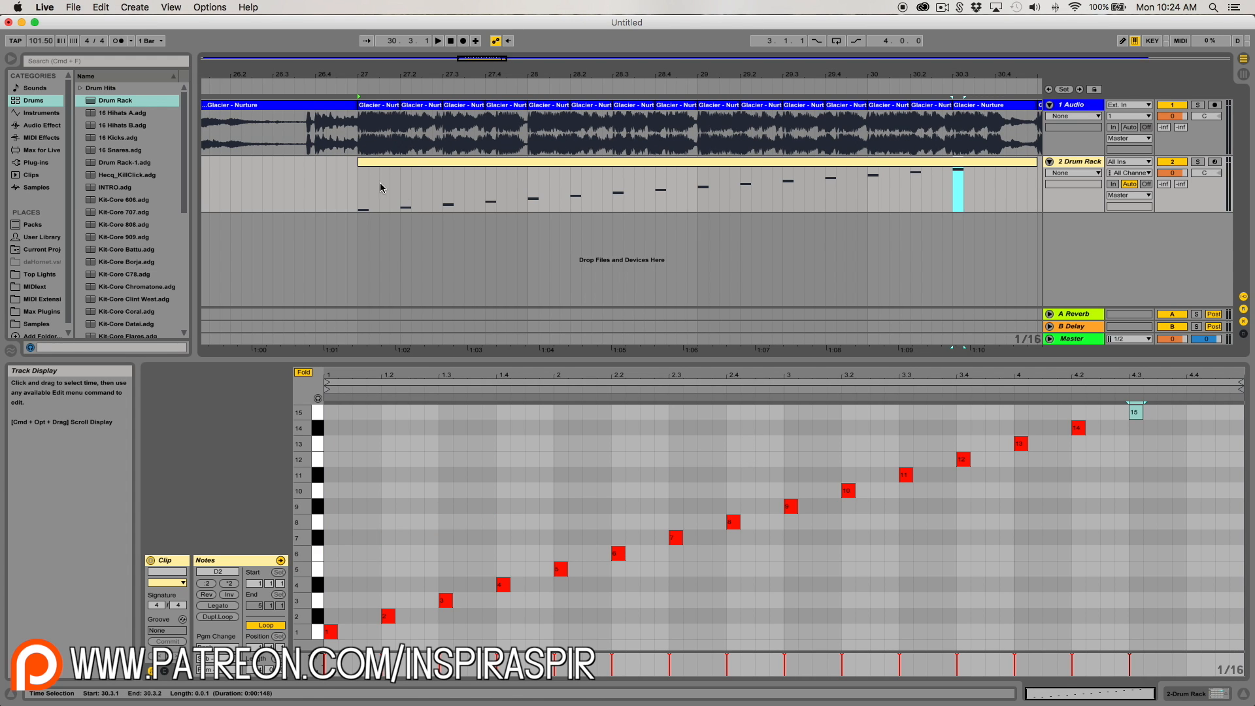
Place the insert marker at 27.1.1 and deactivate the original audio track.
left_click(357, 188)
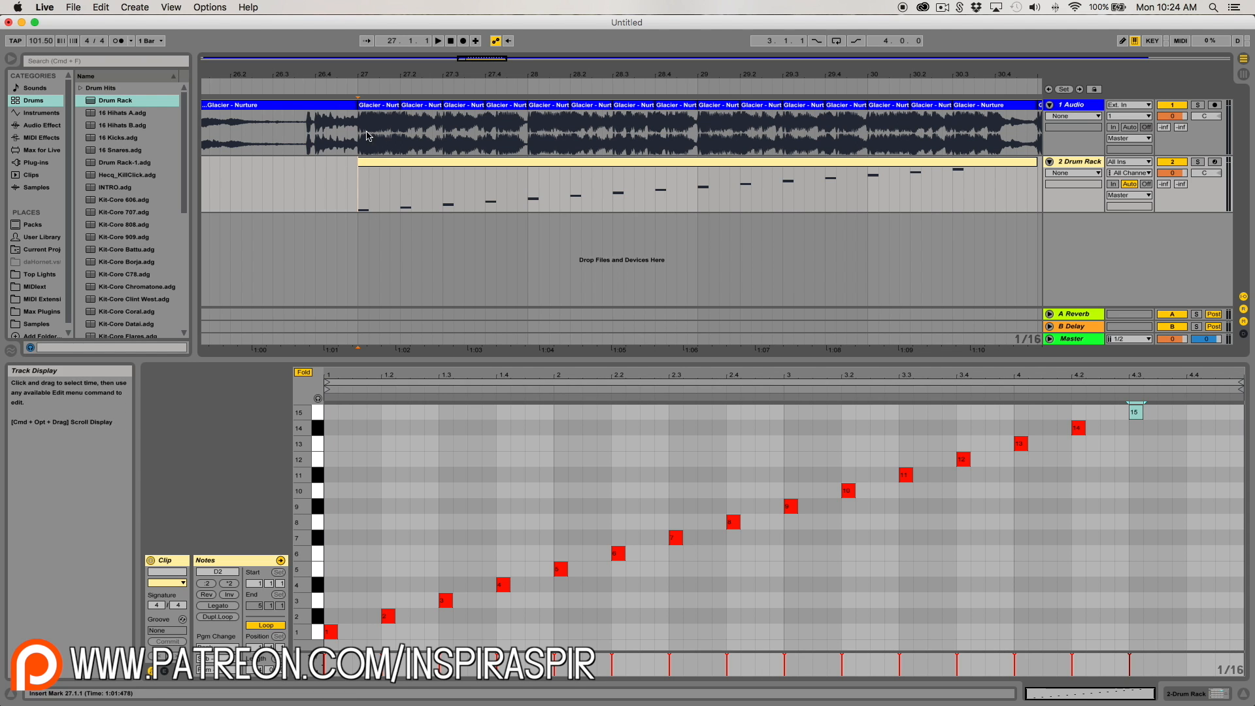
key("minus")
key("minus")
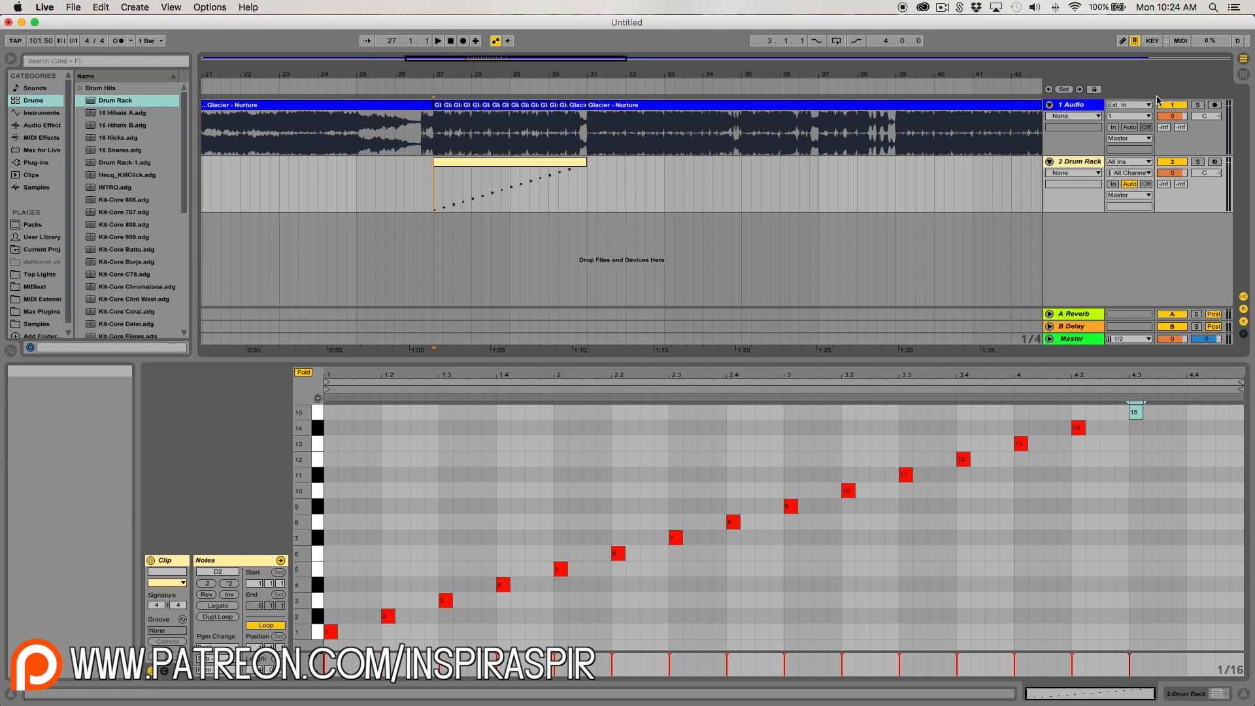
left_click(1172, 104)
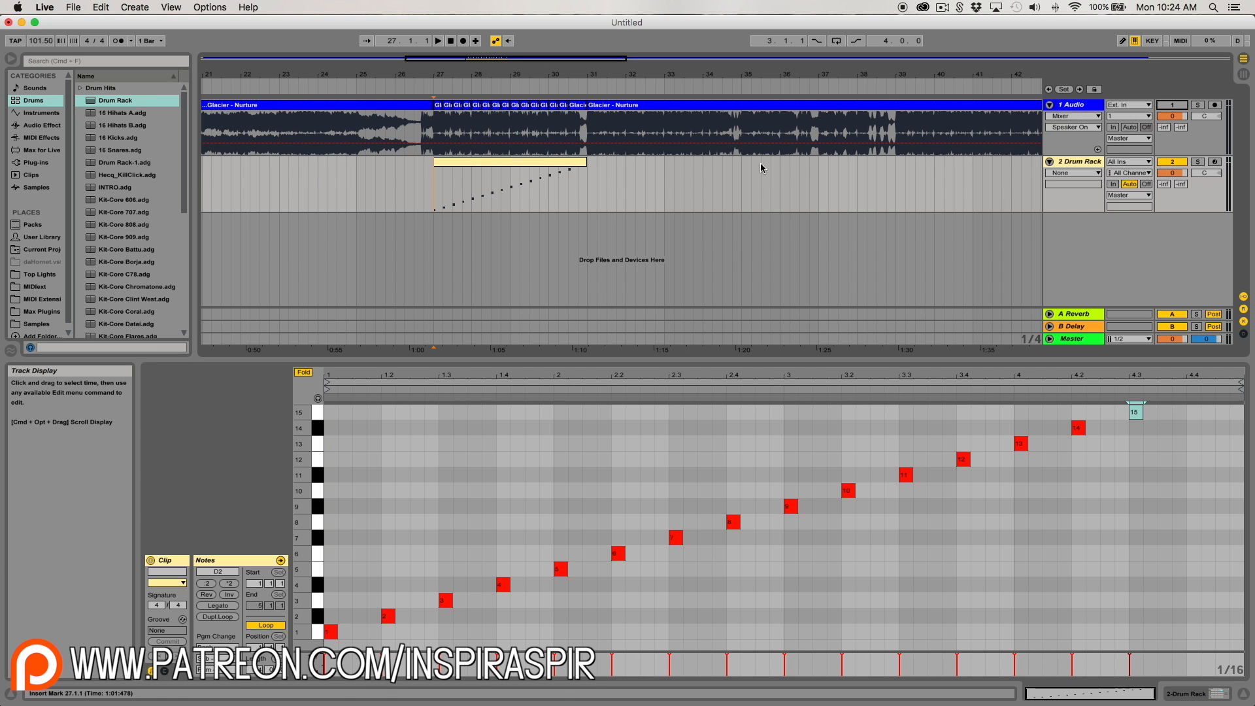
Play the Drum Rack's MIDI clip from 27.1.1 to 31.1.1 and return the insert marker to its start.
scroll(475, 152, "up", 2)
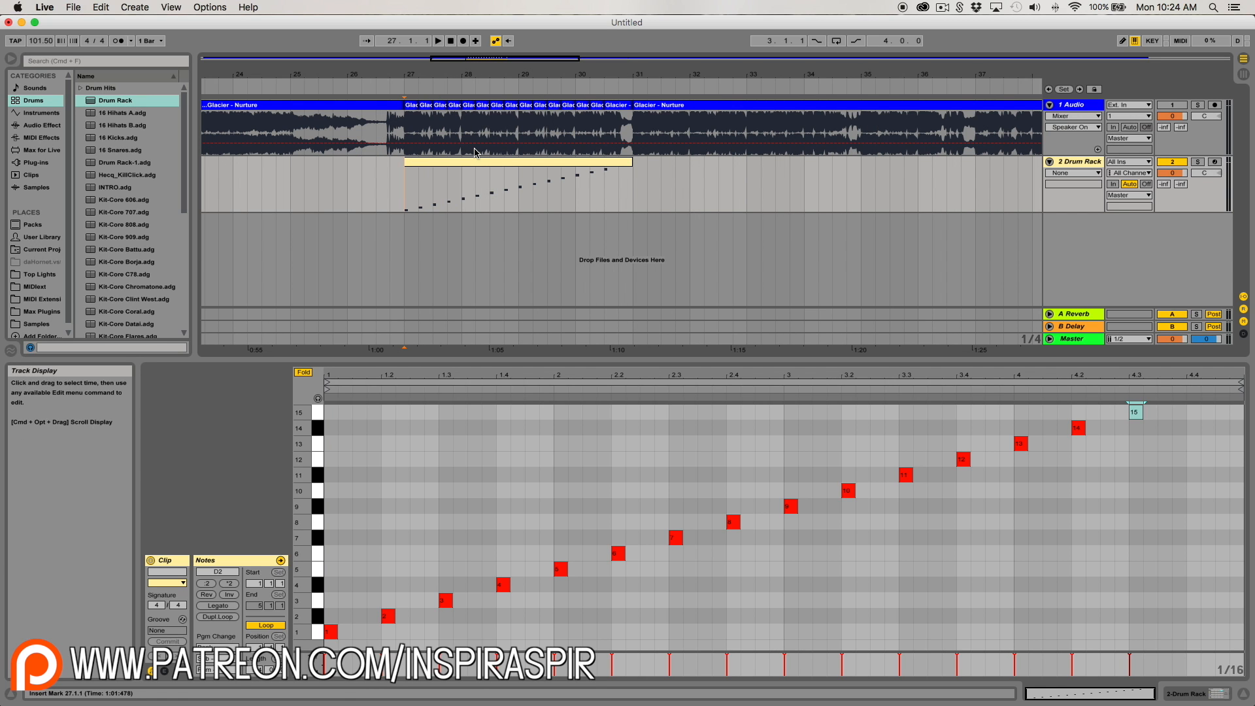
scroll(475, 152, "up", 1)
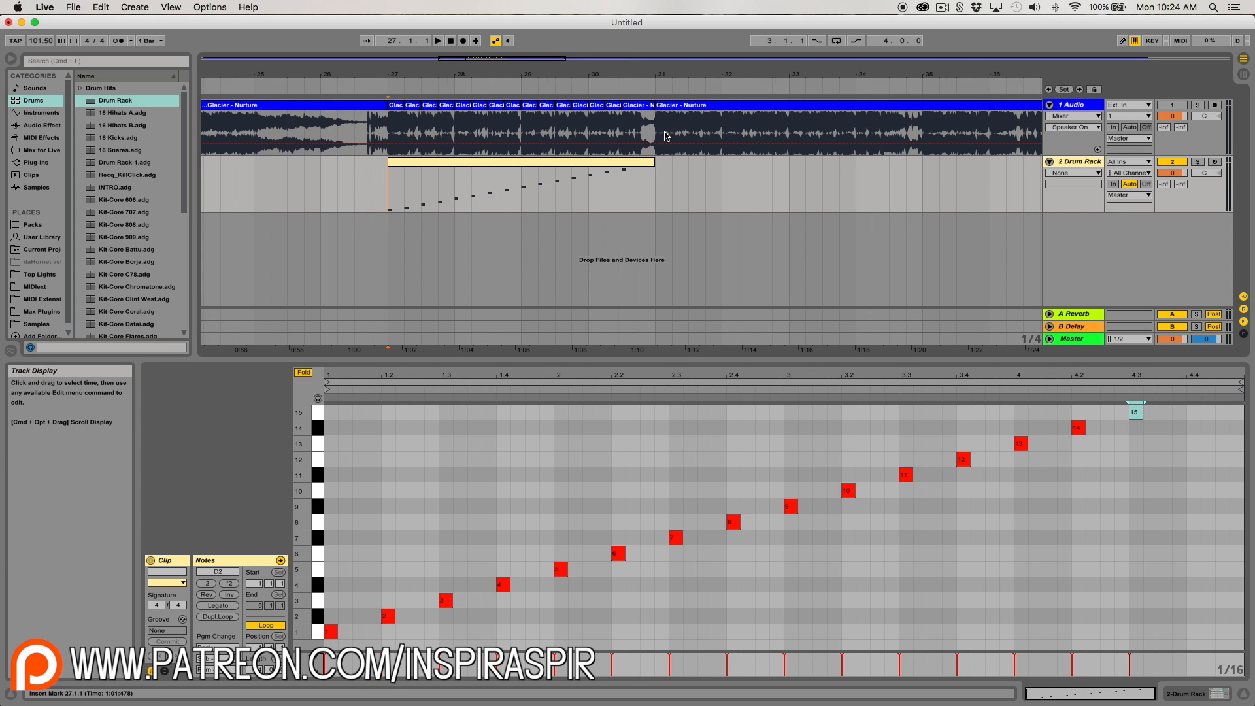
left_click(533, 168)
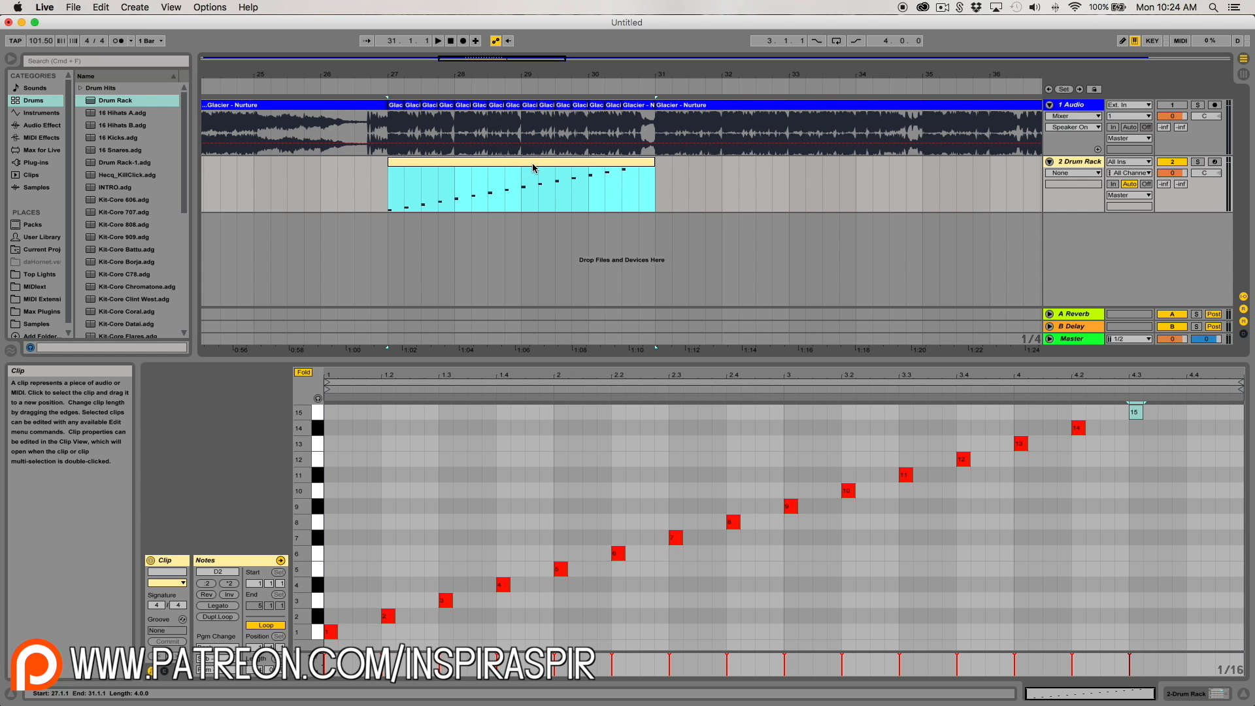
key("space")
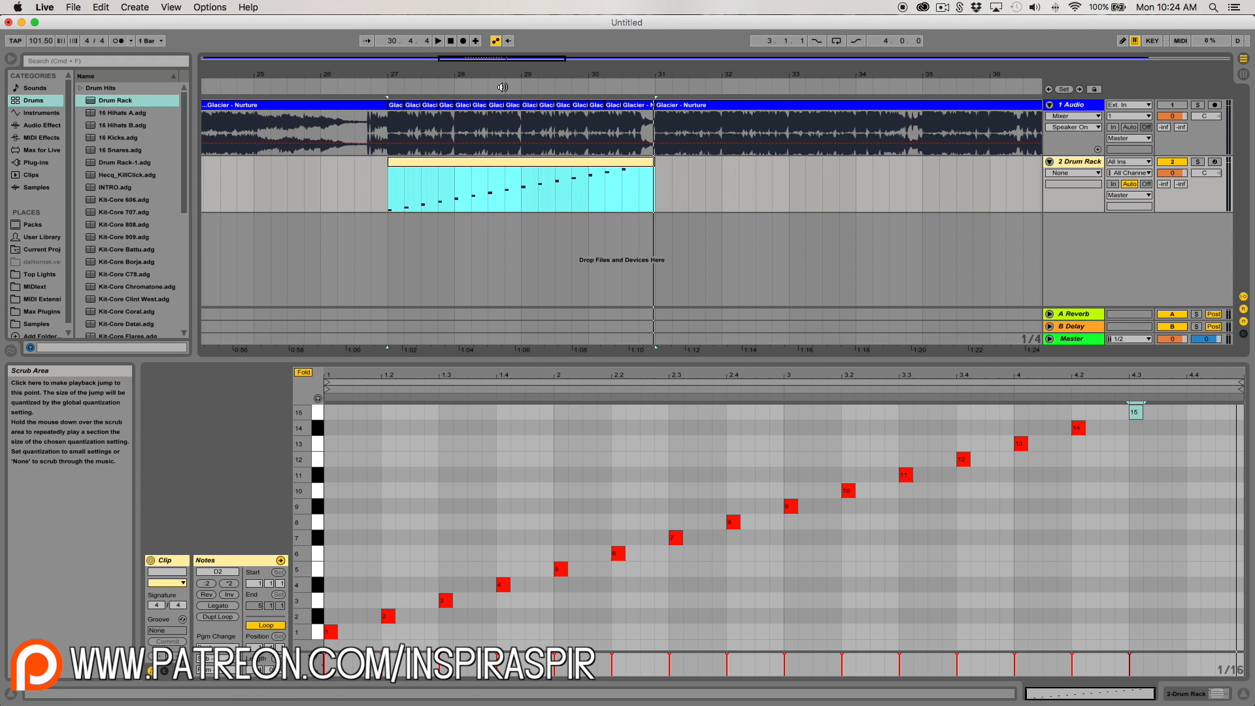
left_click(392, 189)
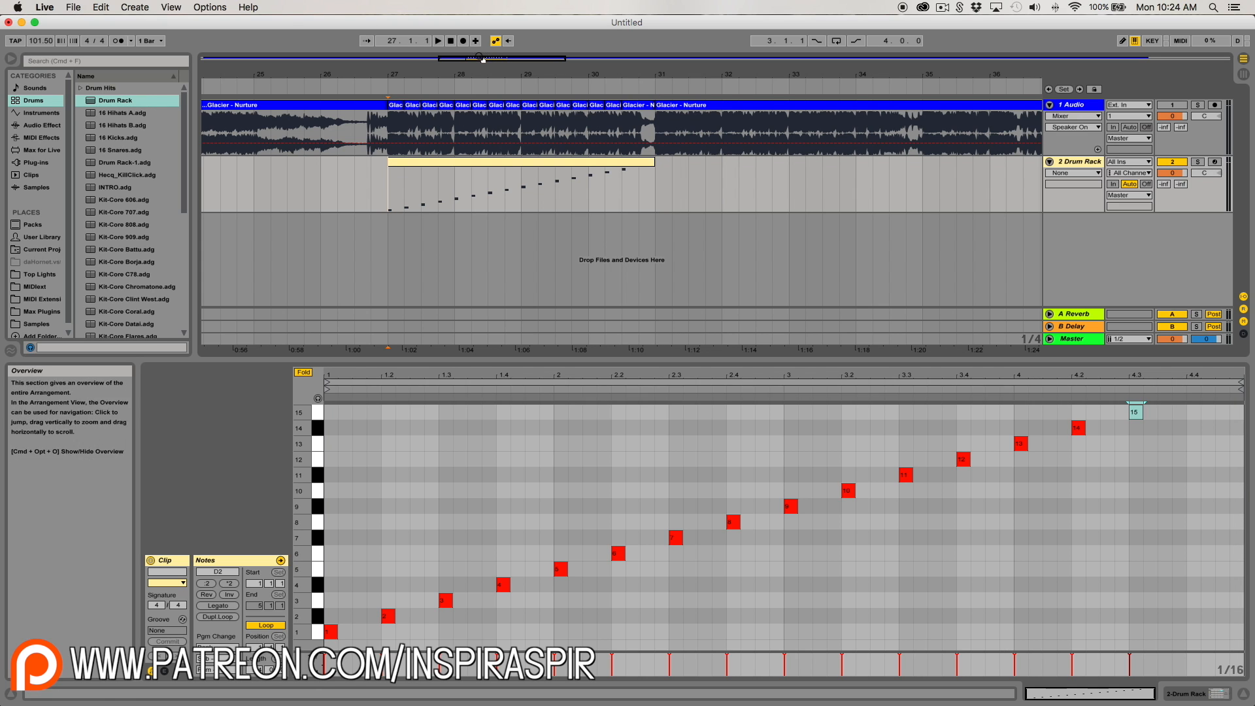
Show the sample on Drum Rack pad 1 zoomed in to its slice, and switch the pad's solo on and off.
key("shift+Tab")
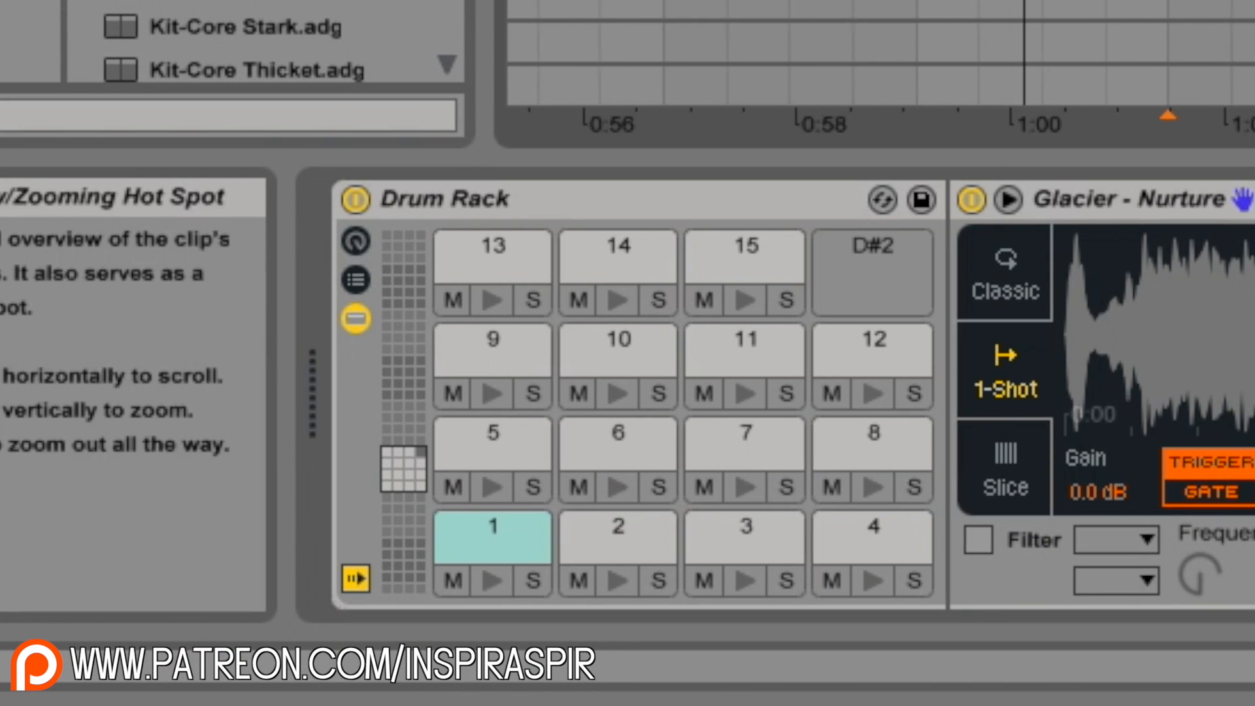
double_click(525, 530)
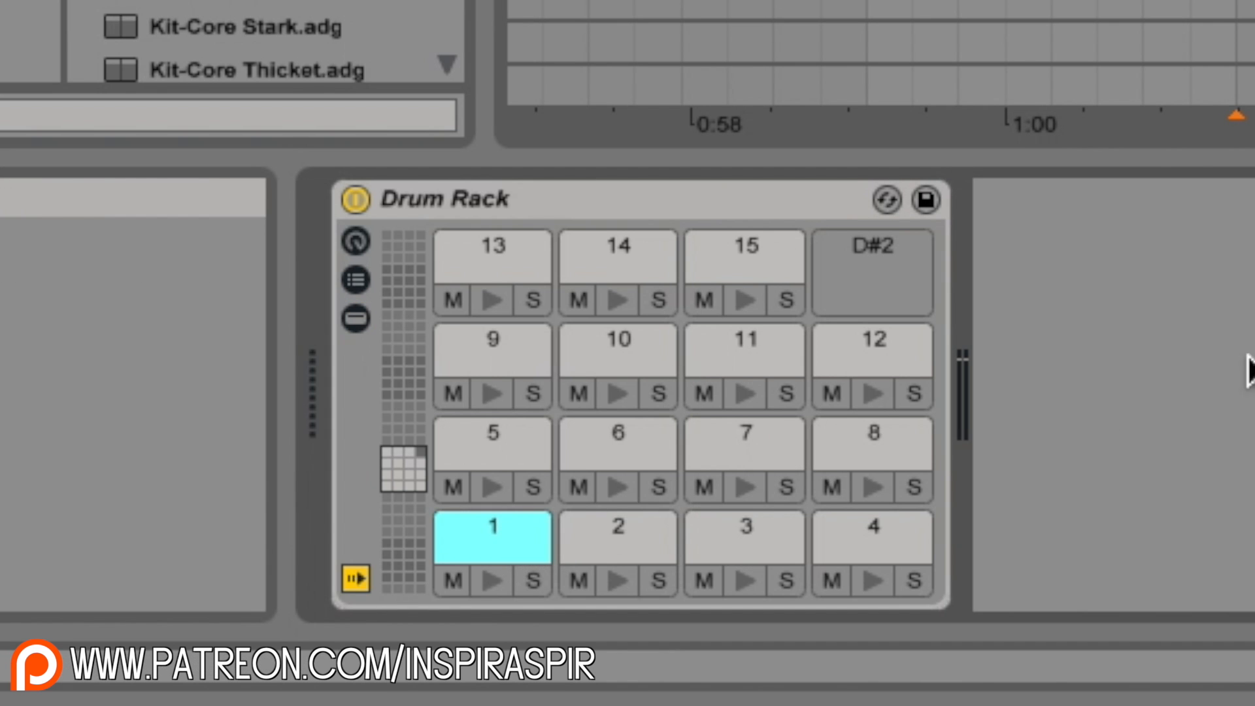
double_click(470, 546)
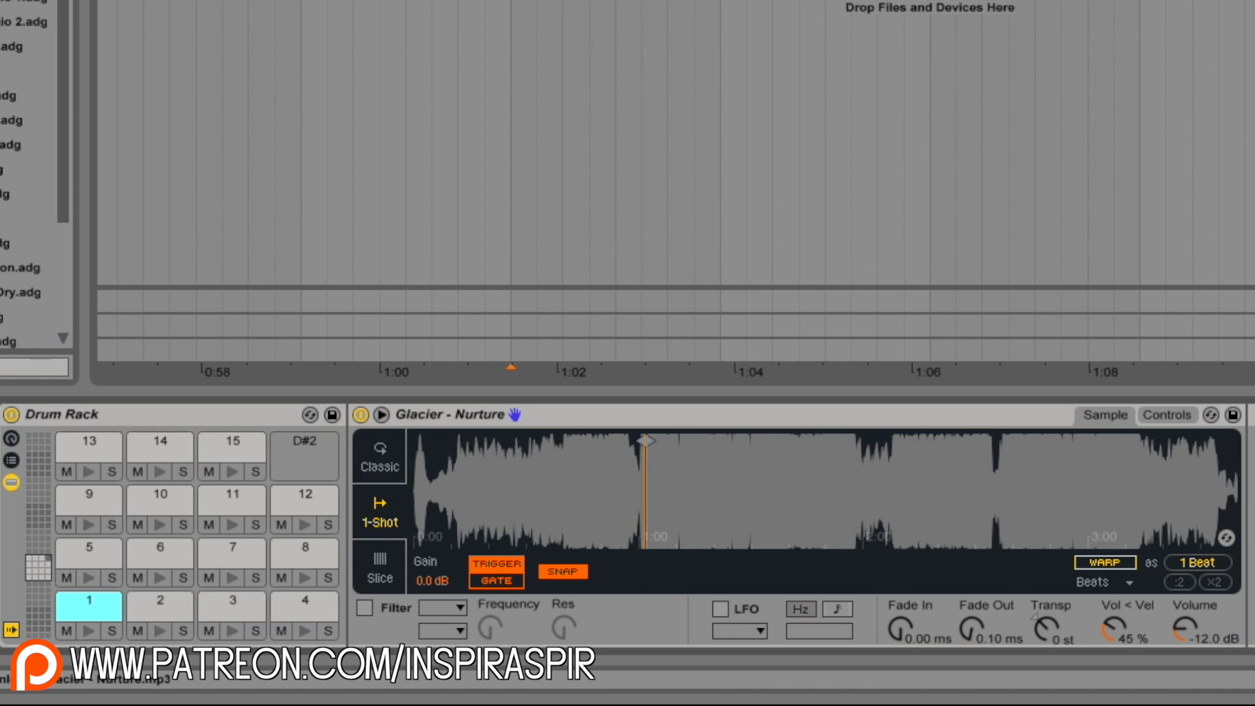
left_click_drag(645, 490, 644, 608)
scroll(726, 476, "up", 5)
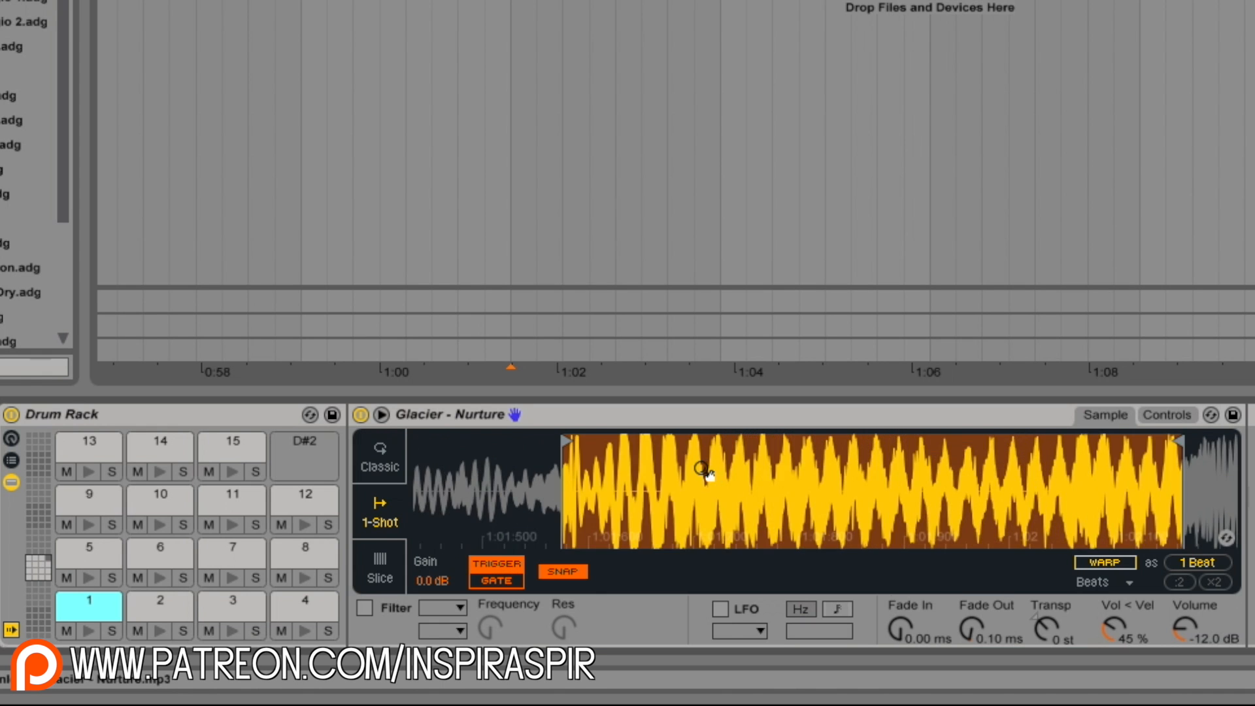
left_click(112, 631)
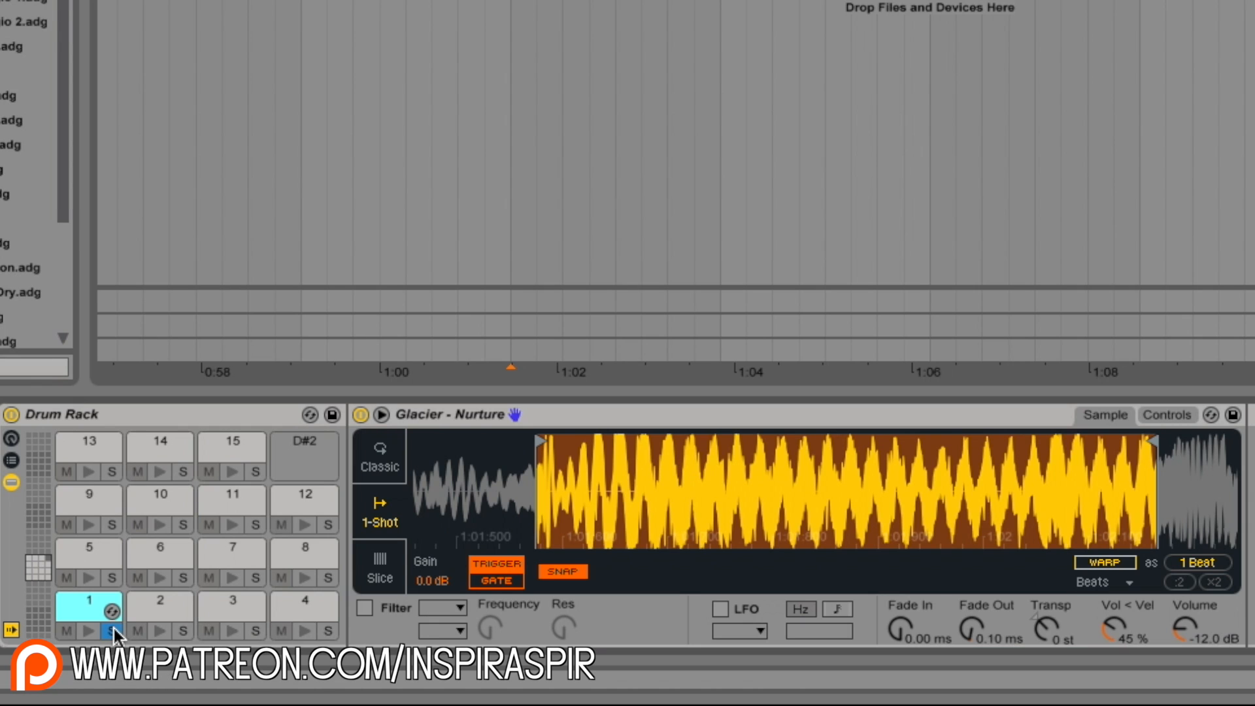
left_click(112, 631)
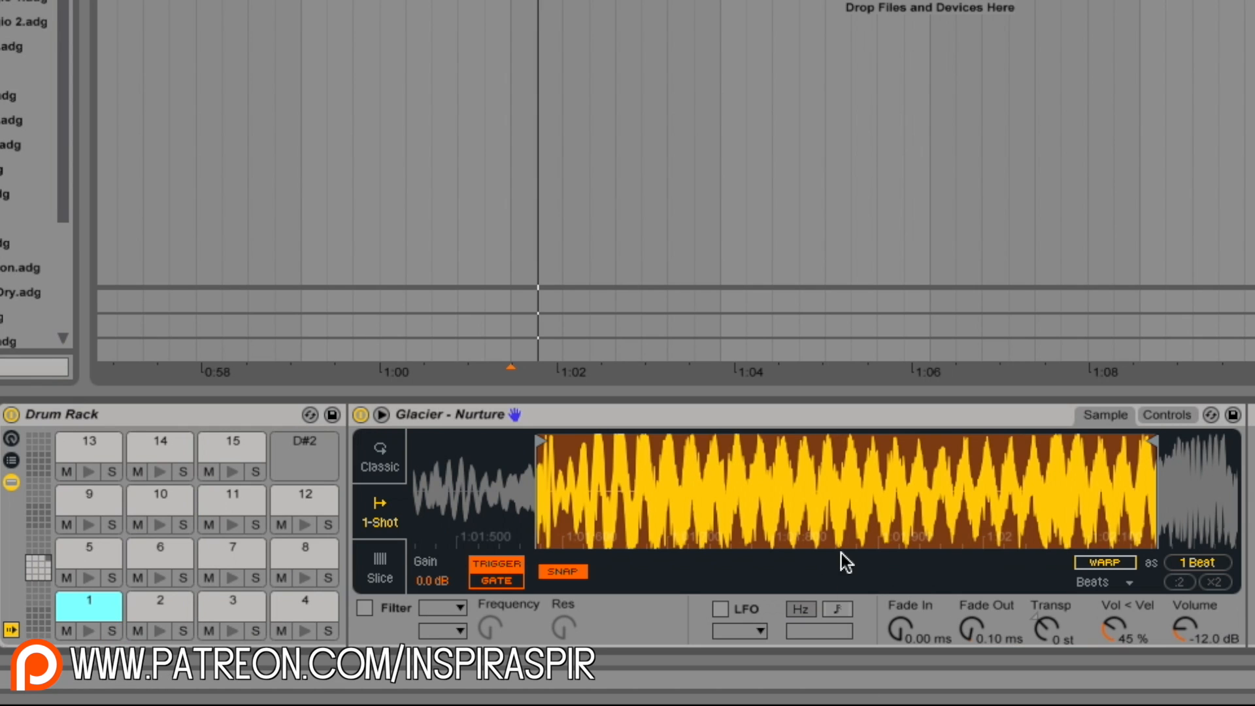
Set the Fade In of pad 1's slice to 125 ms, playing the slice to judge its attack.
left_click(898, 625)
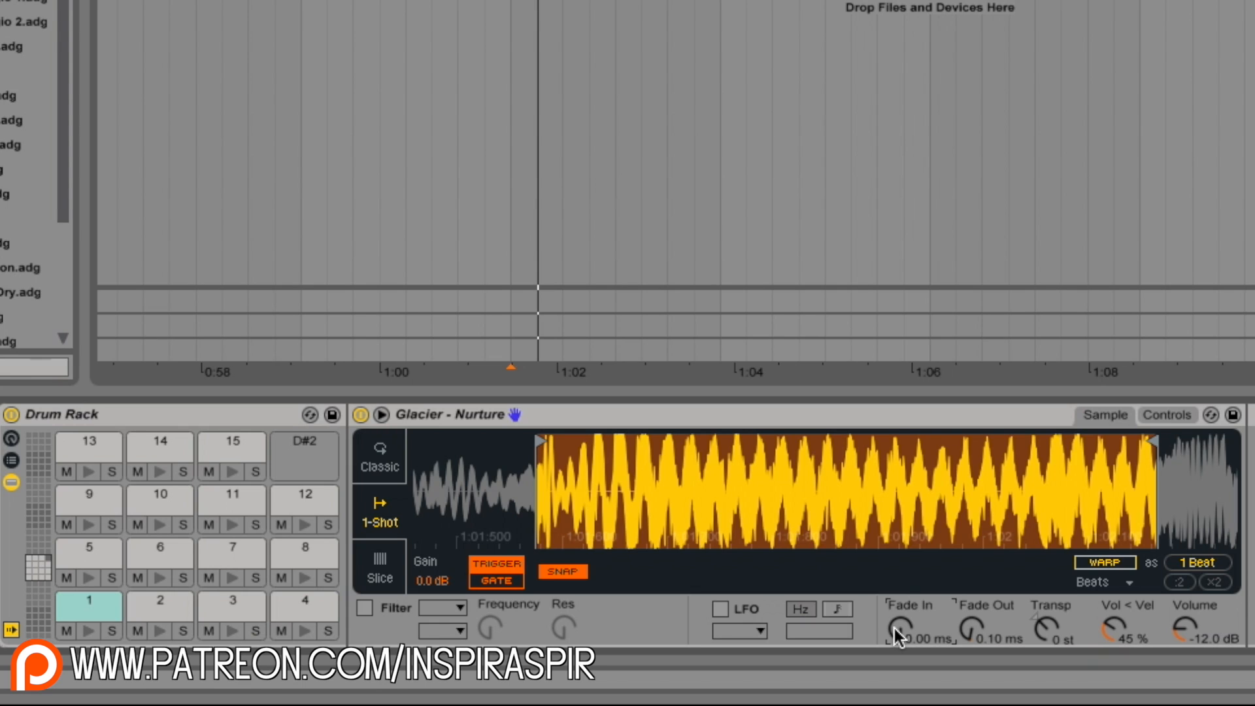
left_click_drag(894, 629, 894, 562)
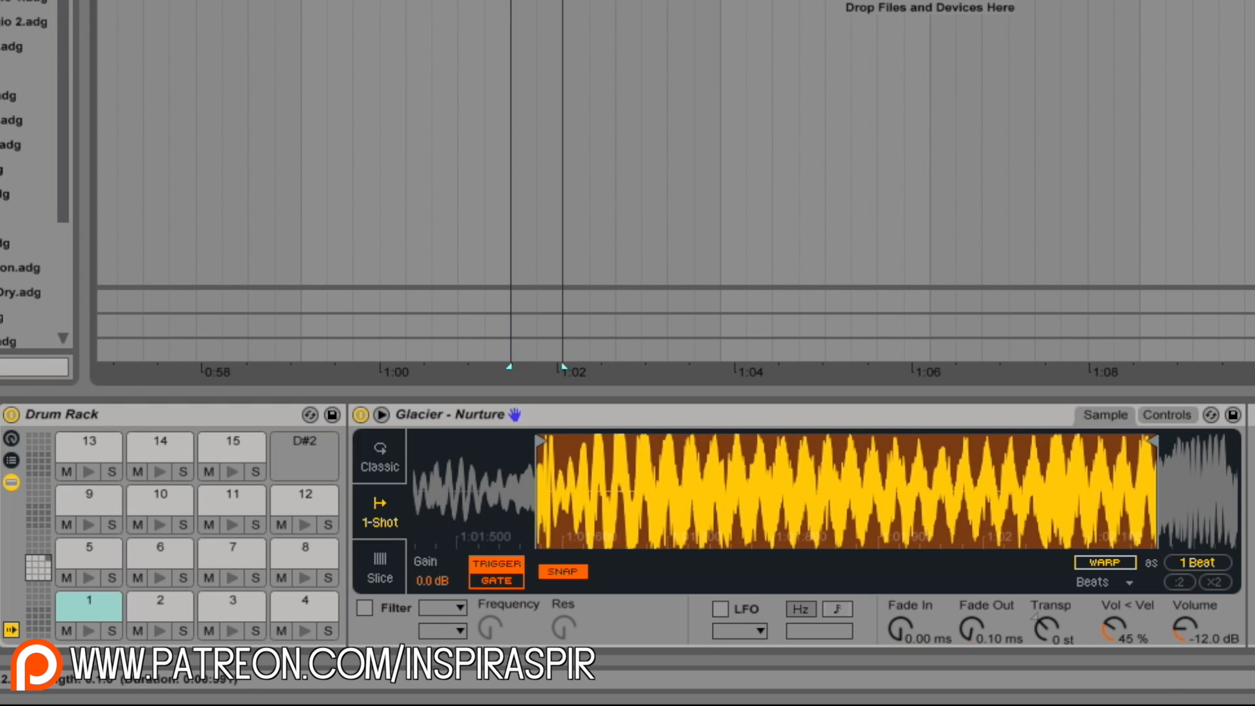
key("space")
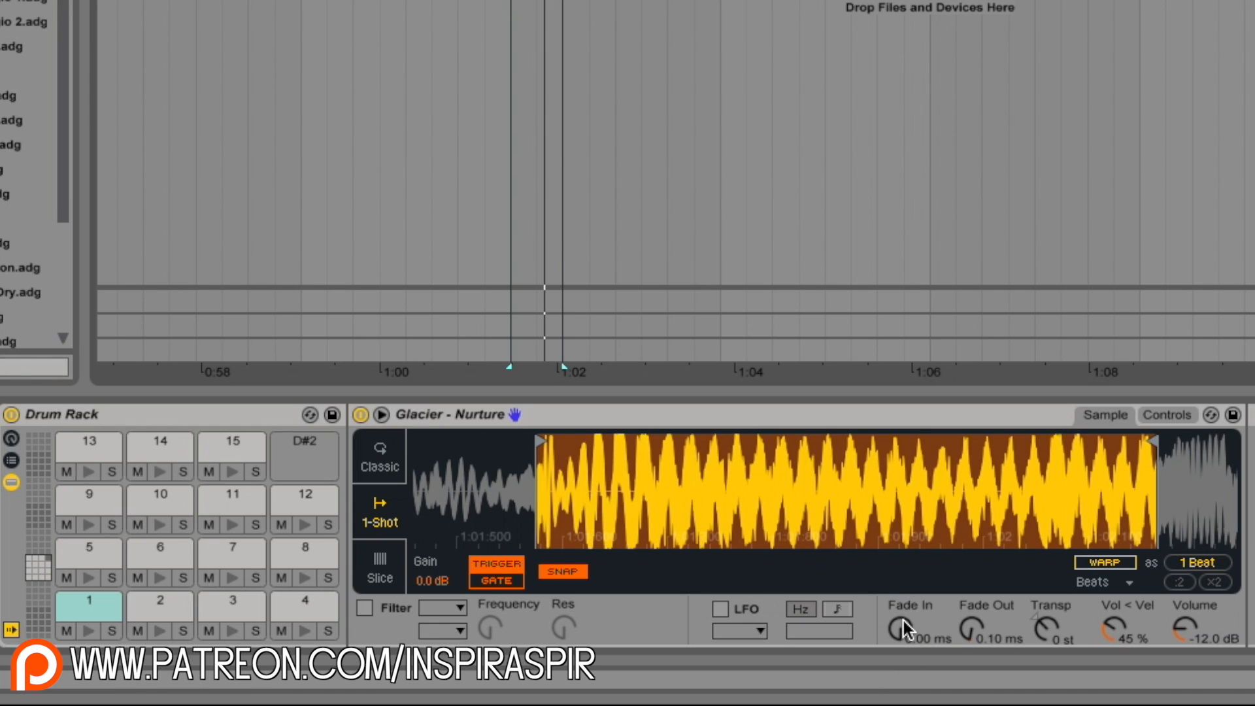
left_click_drag(906, 622, 906, 540)
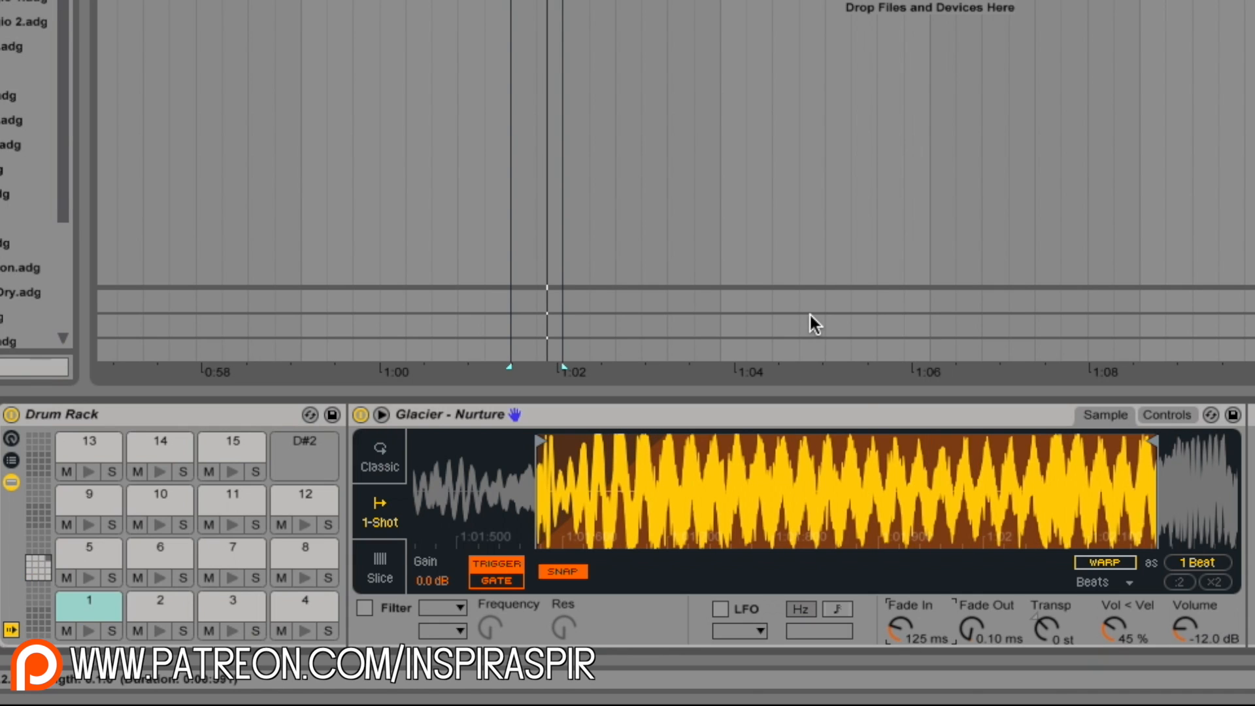
Play the first beat repeatedly from 27.1.1 to check how the fade-in softens the drum hit.
key("space")
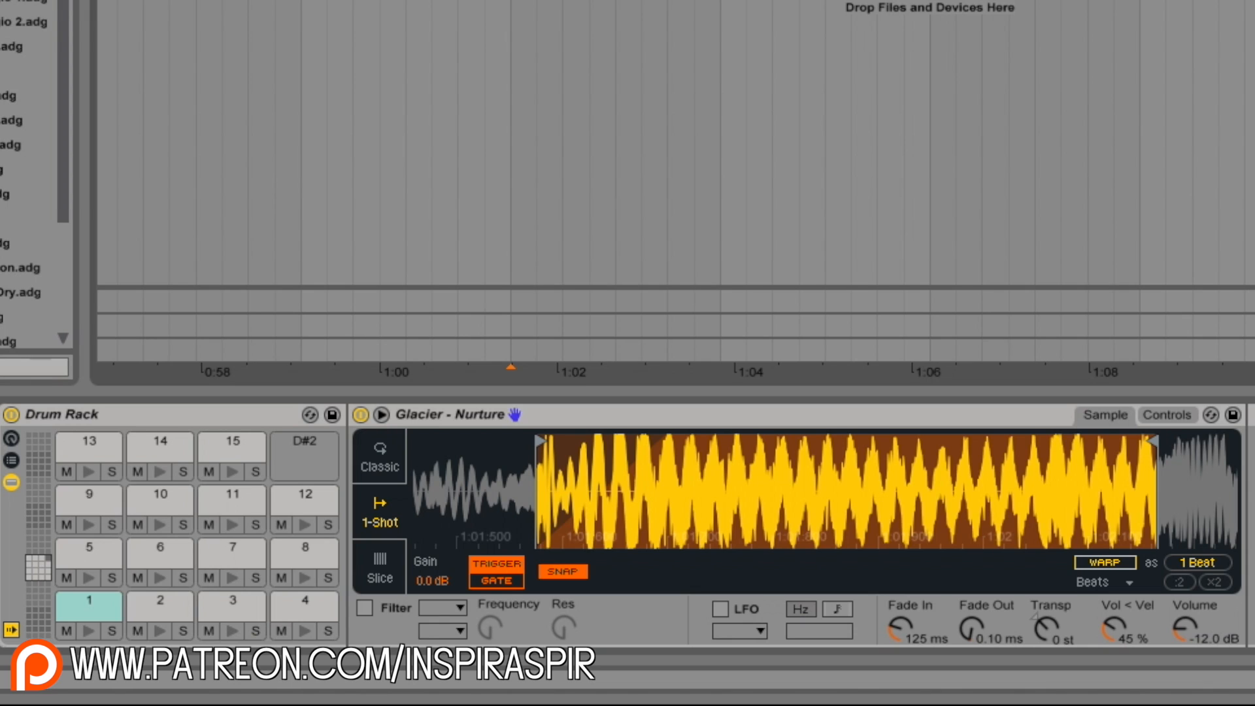
key("space")
key("space")
key("space")
key("space")
key("space")
key("space")
key("space")
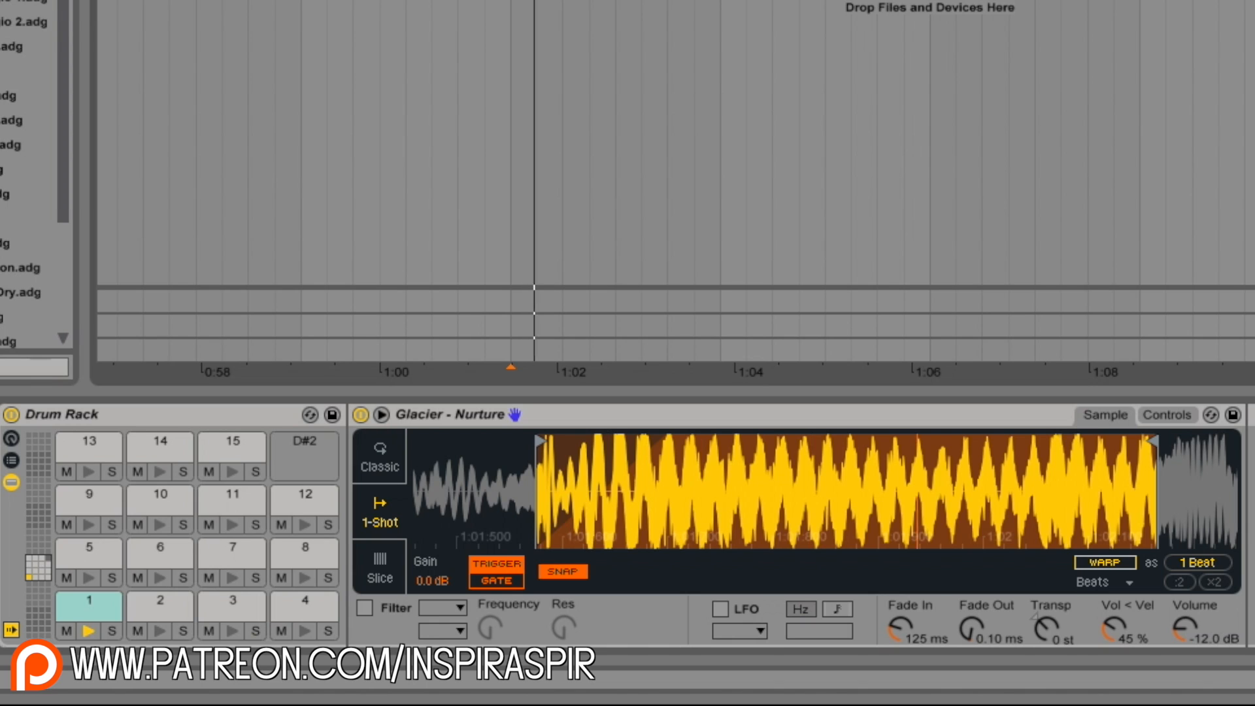
key("space")
key("space")
key("space")
key("space")
key("space")
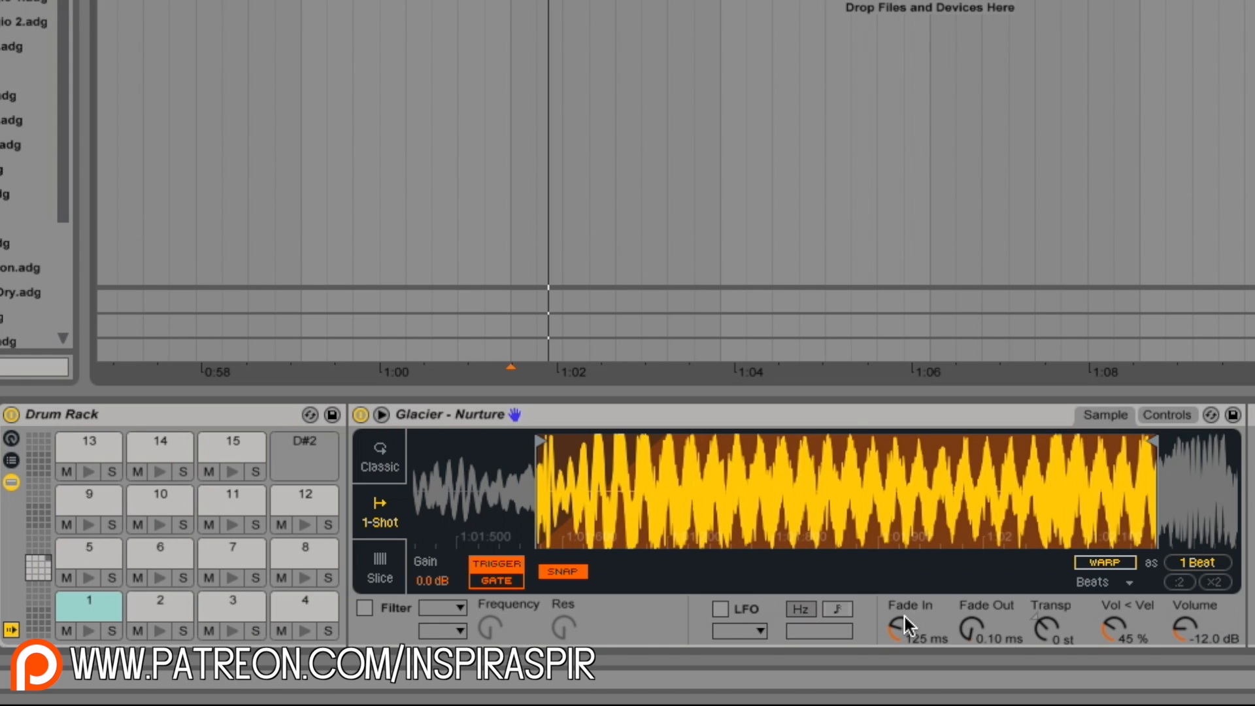
Add a Fade In of about 100 ms to the slices on pads 2 to 15 and play back the sequence.
left_click(162, 599)
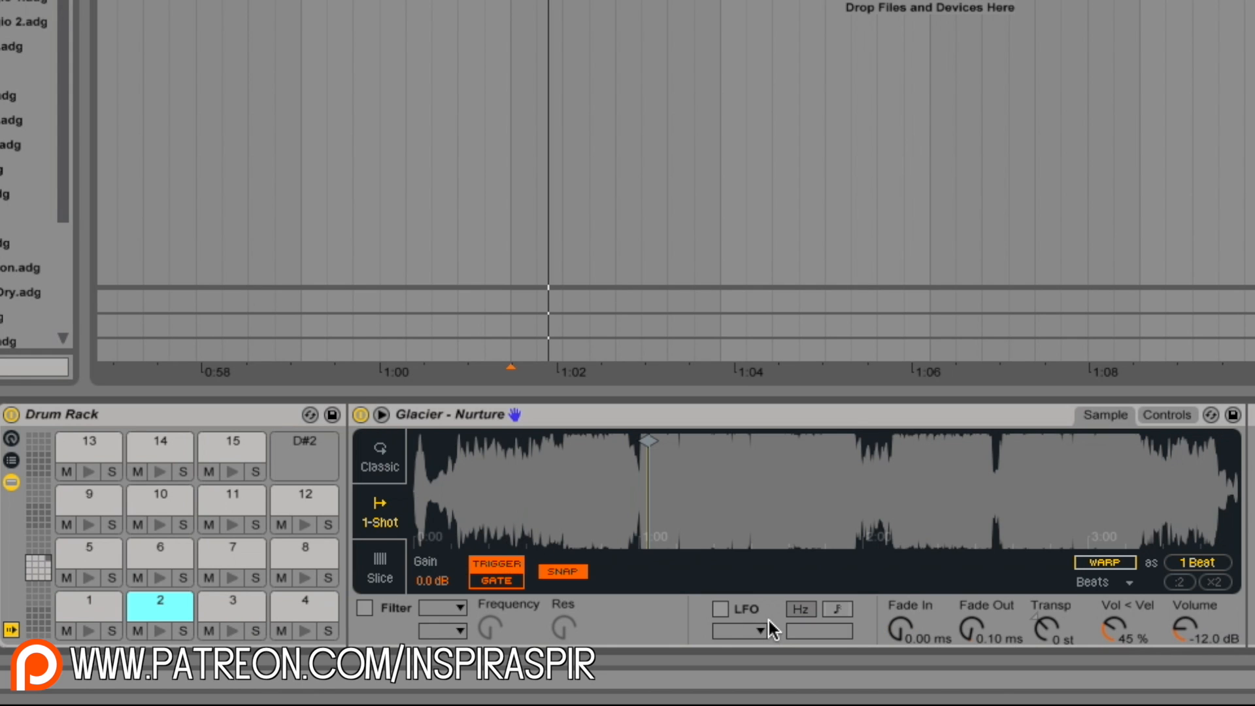
mouse_move(649, 499)
left_mouse_down()
mouse_move(637, 503)
mouse_move(656, 466)
mouse_move(656, 484)
left_mouse_up()
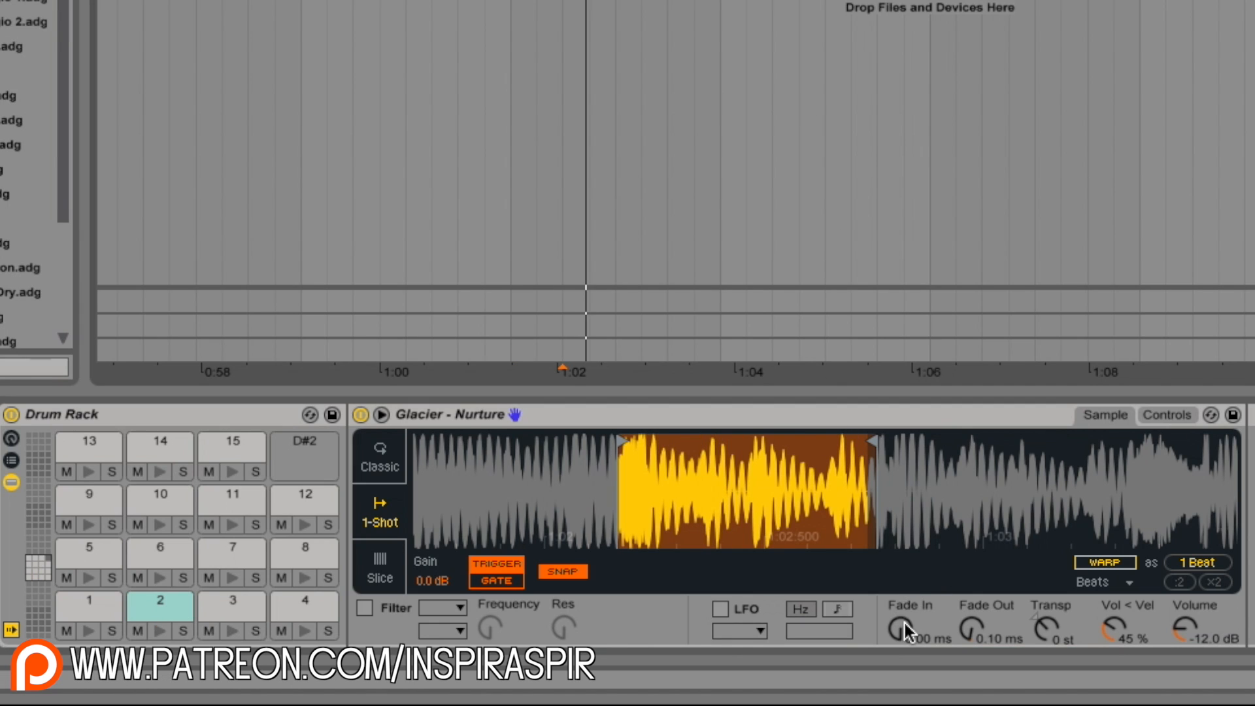
left_click_drag(904, 623, 903, 598)
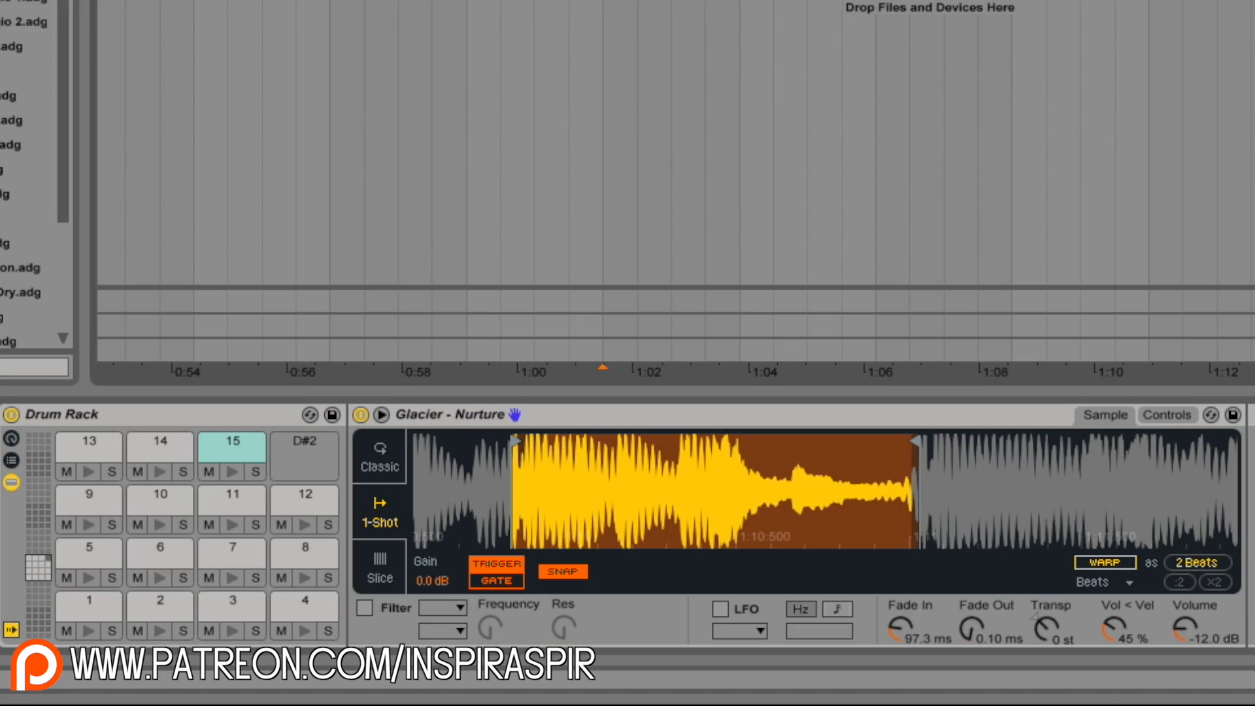
key("space")
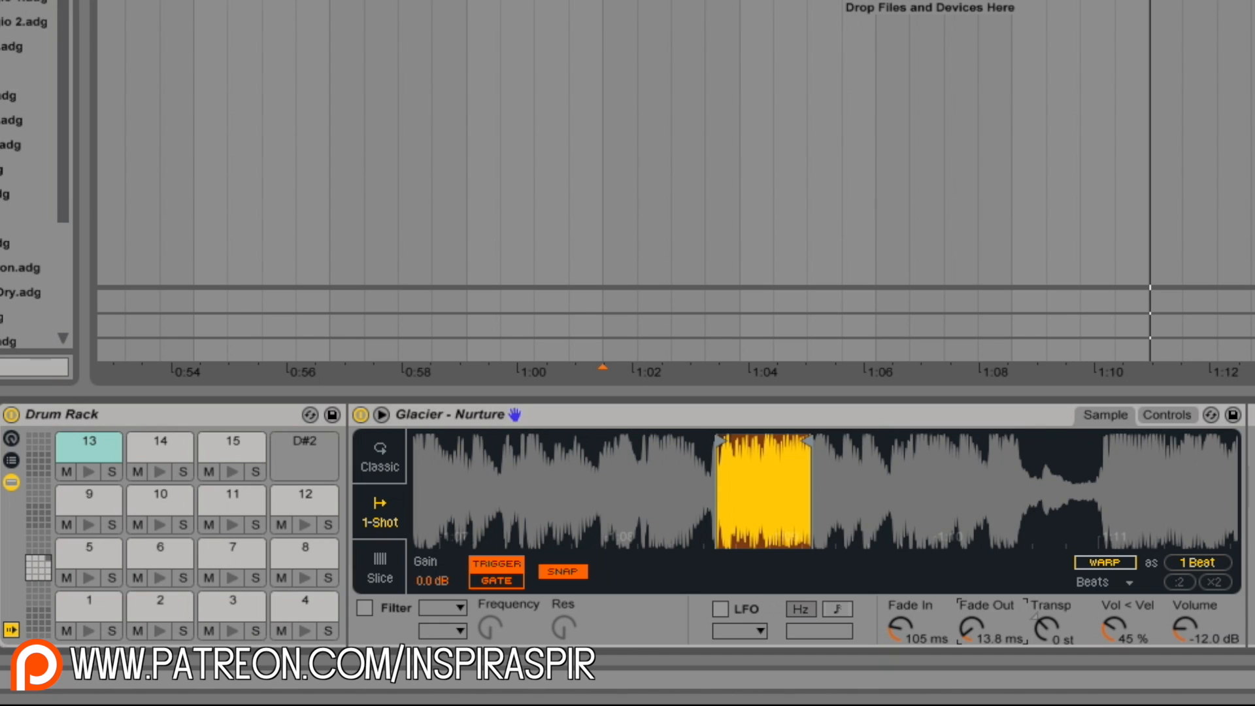
Raise the sample volume of pads 1, 3 and 4, setting pad 1 to -10.9 dB and pad 4 to -9.71 dB.
key("a")
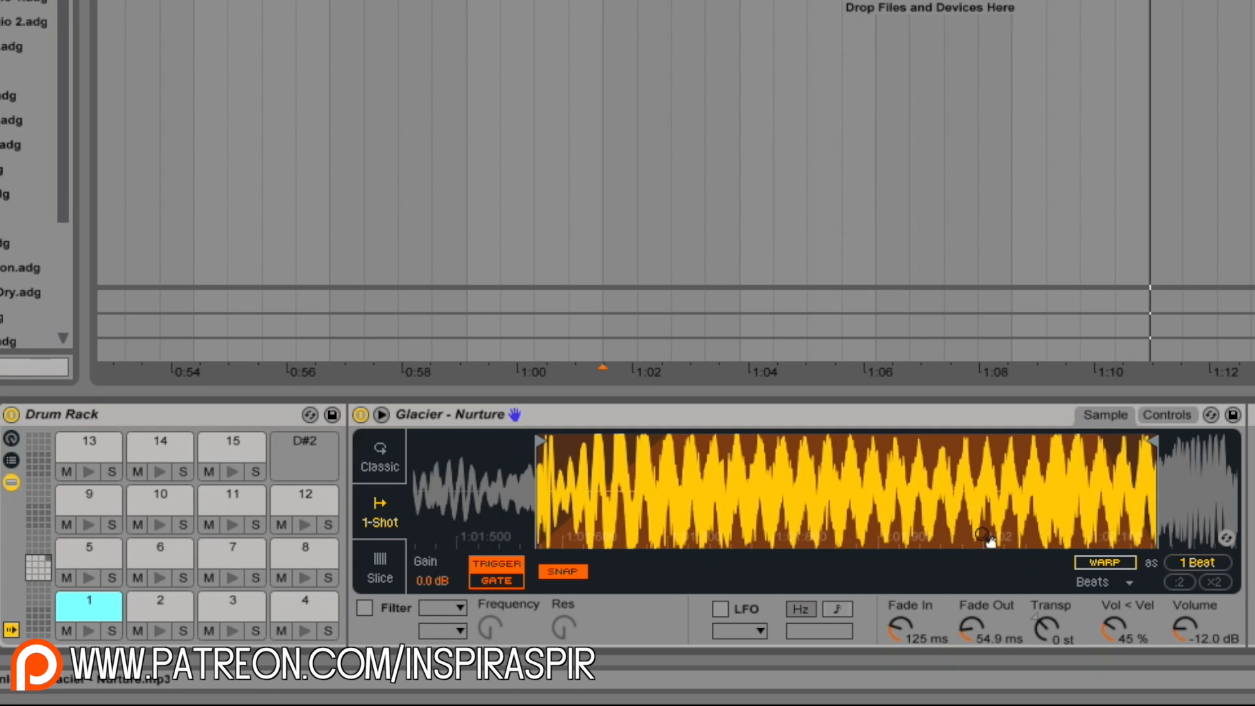
left_click(1185, 629)
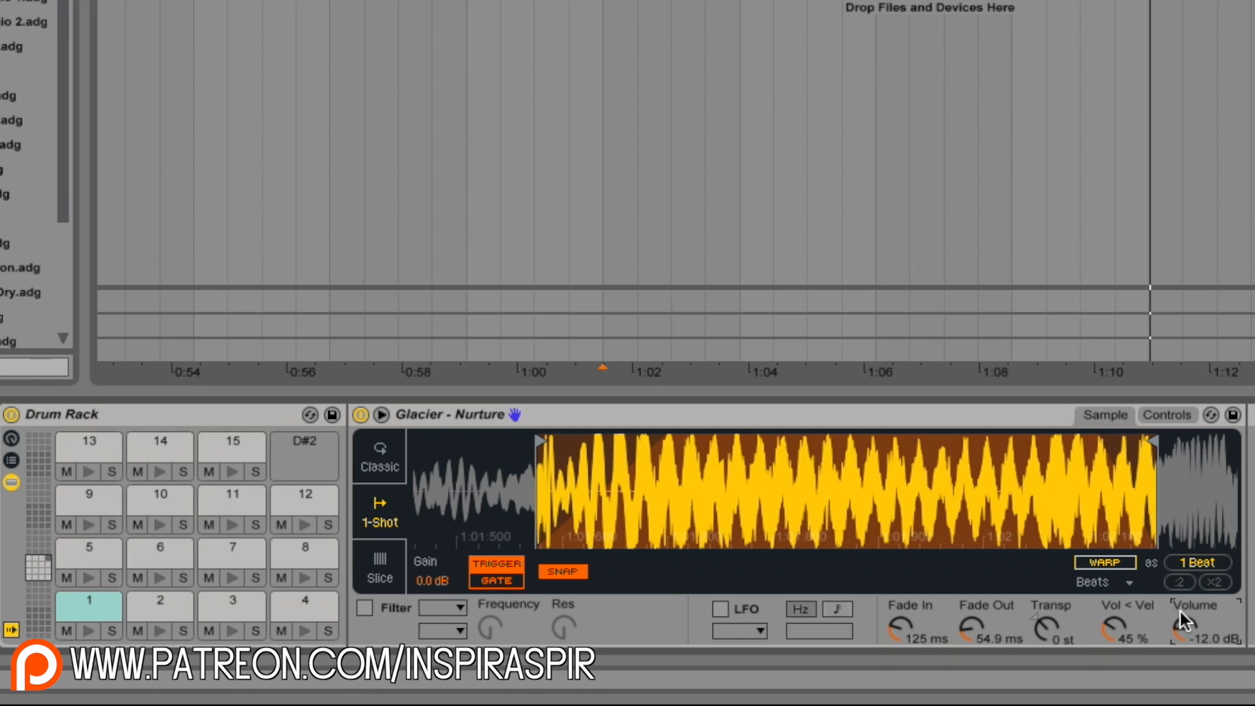
scroll(1183, 624, "up", 3)
left_click(232, 605)
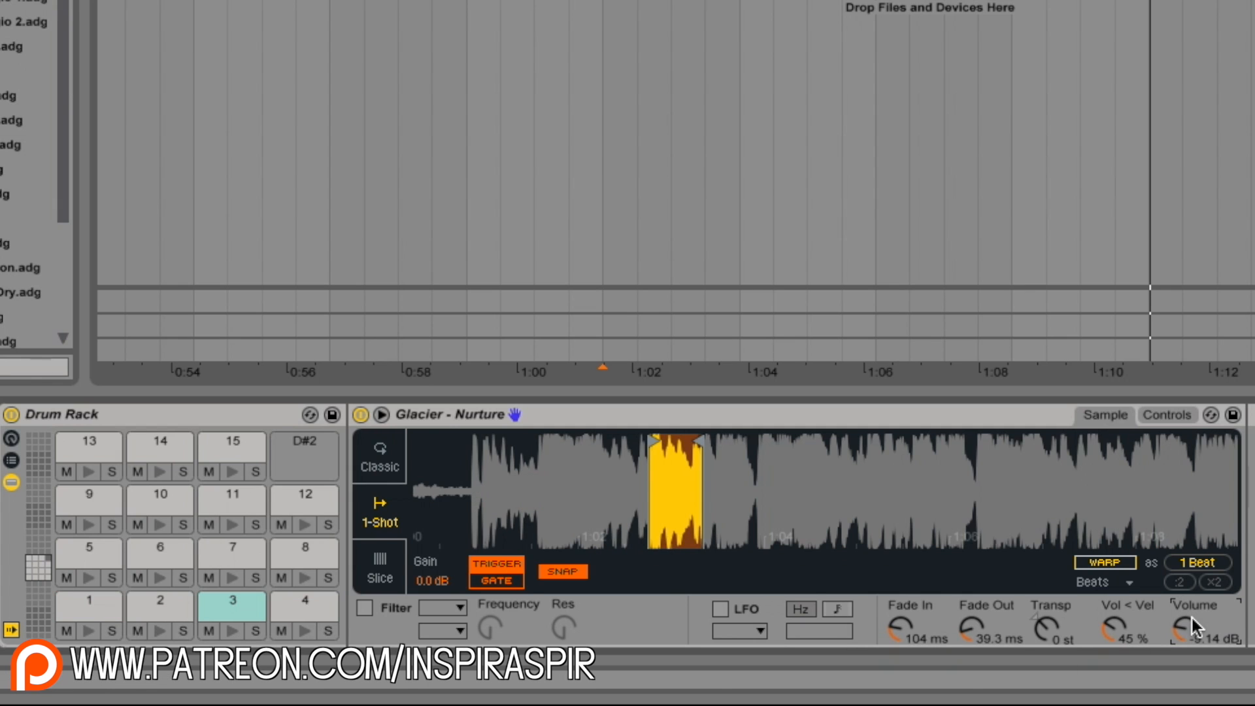
left_click(297, 605)
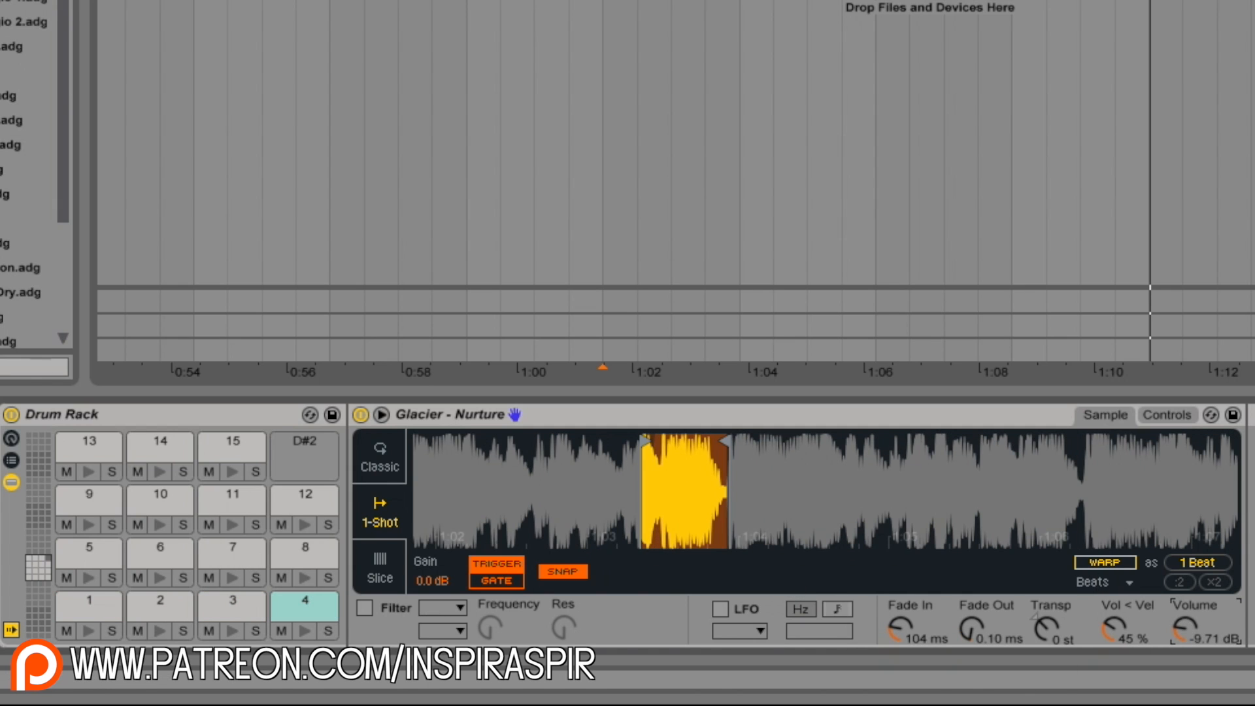
Raise the sample volume of the slices on pads 5 to 8, setting pad 7 to -10.9 dB.
left_click(84, 549)
left_click(160, 552)
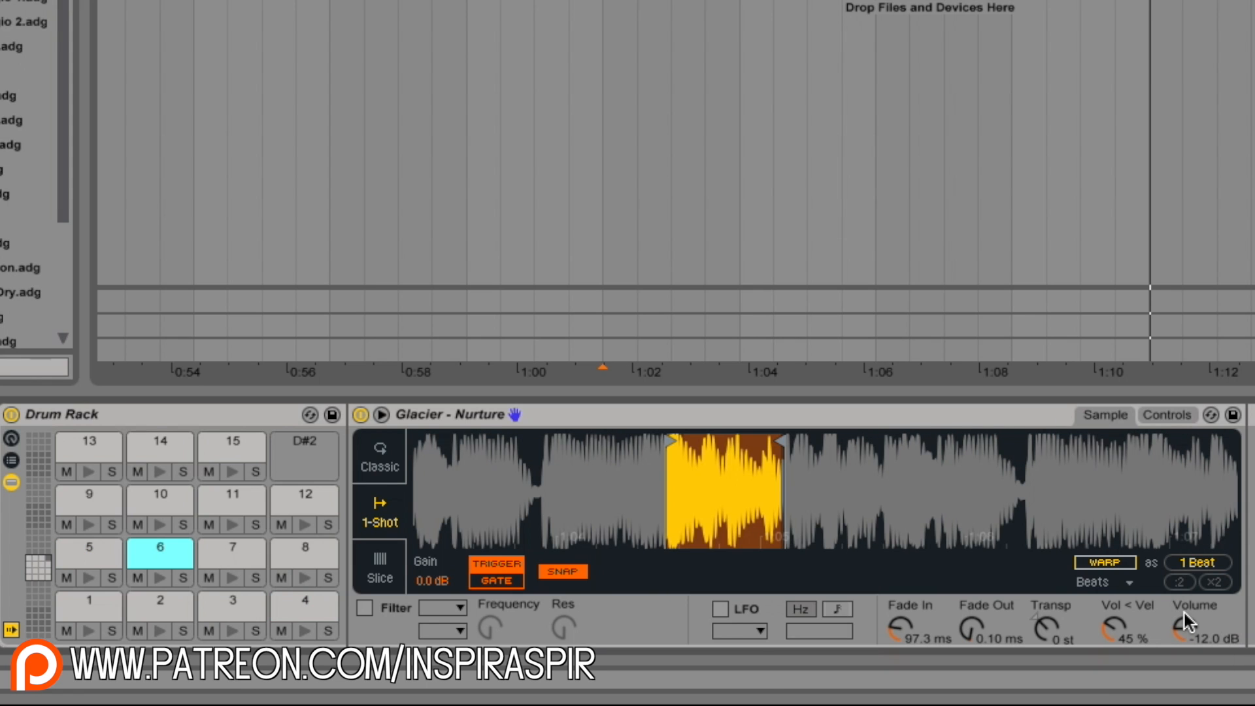
left_click_drag(1187, 626, 1187, 612)
left_click(216, 544)
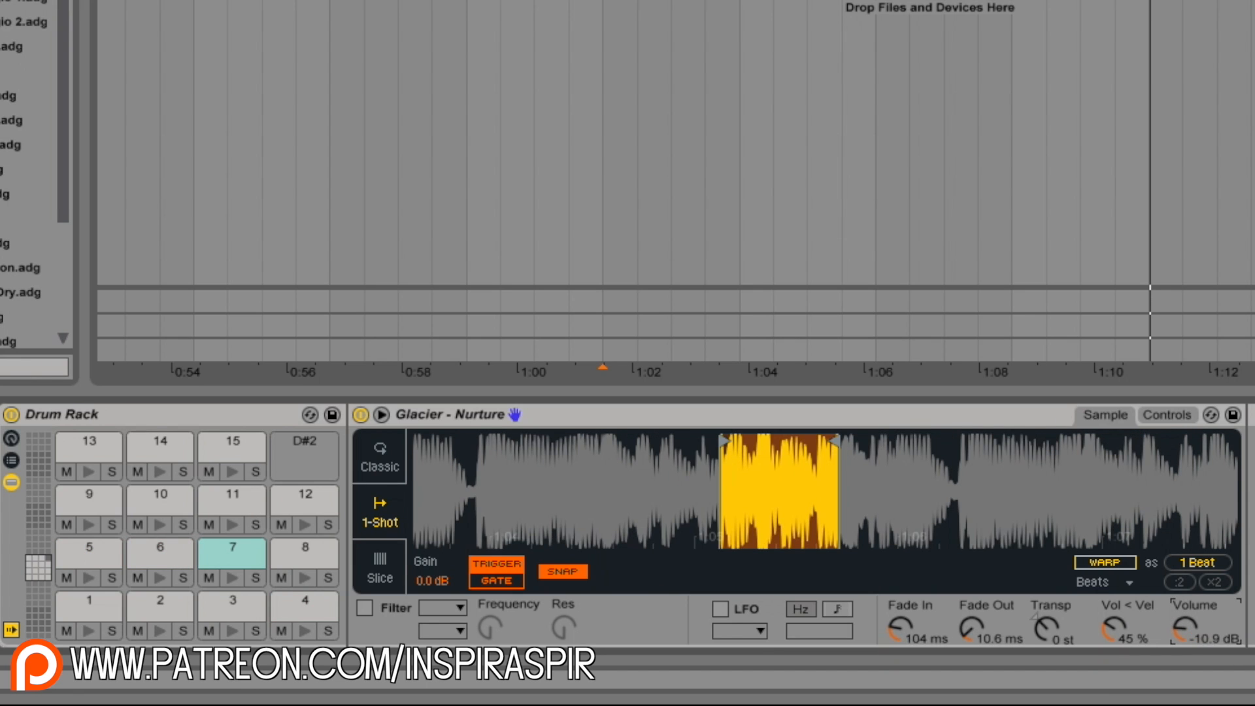
left_click(285, 555)
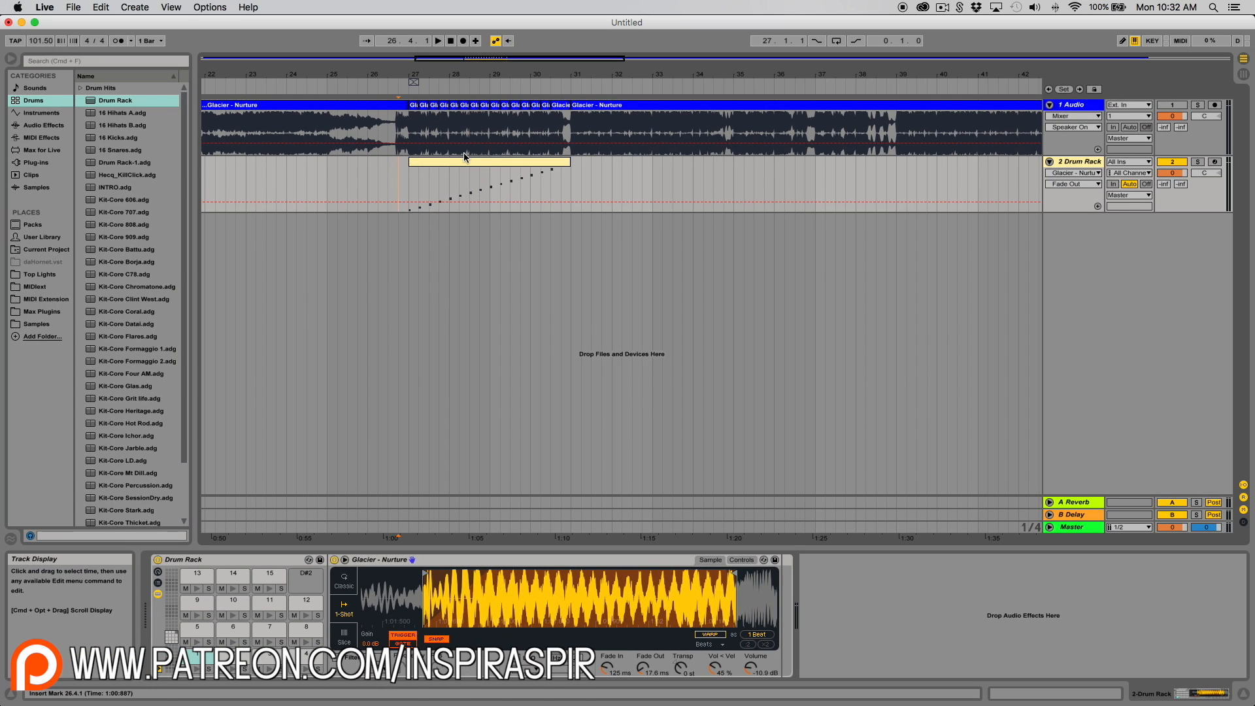
Export 27.1.1 to 31.1.1 of the Drum Rack track to the Desktop as the WAV file NoDrumsTestThing.
left_click(410, 174)
left_click_drag(409, 174, 566, 175)
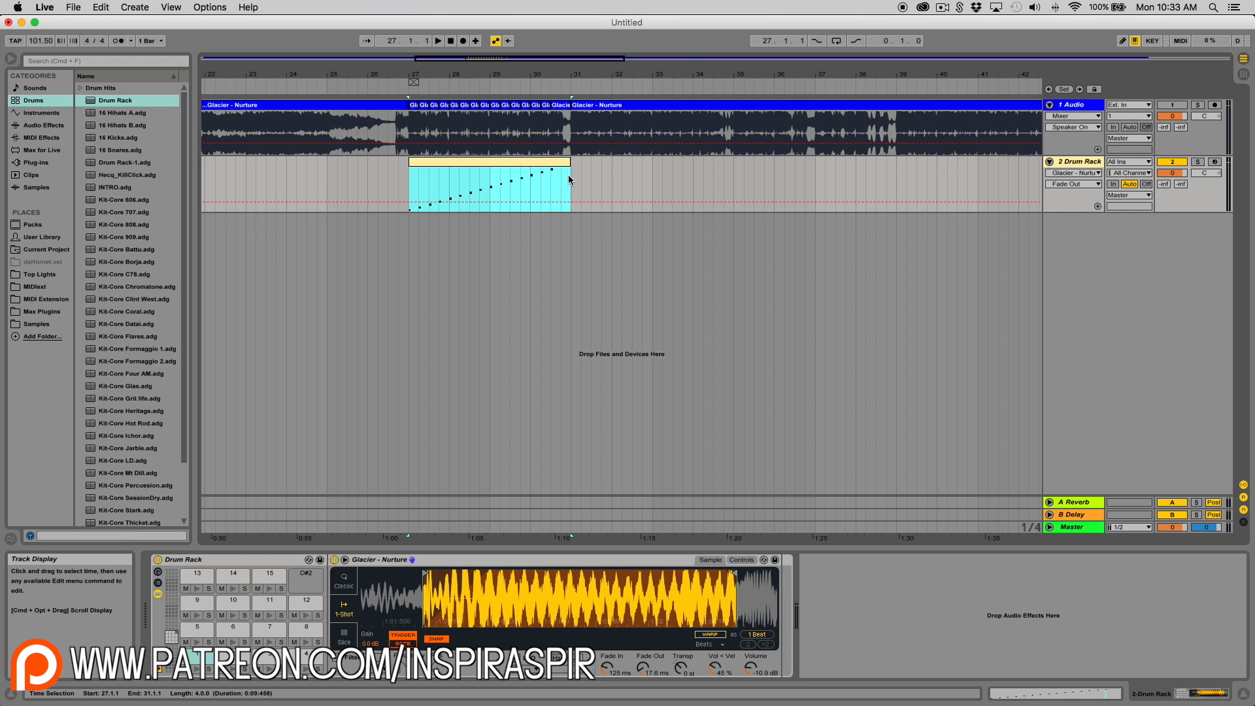
left_click_drag(410, 179, 570, 182)
left_click(75, 7)
left_click(118, 178)
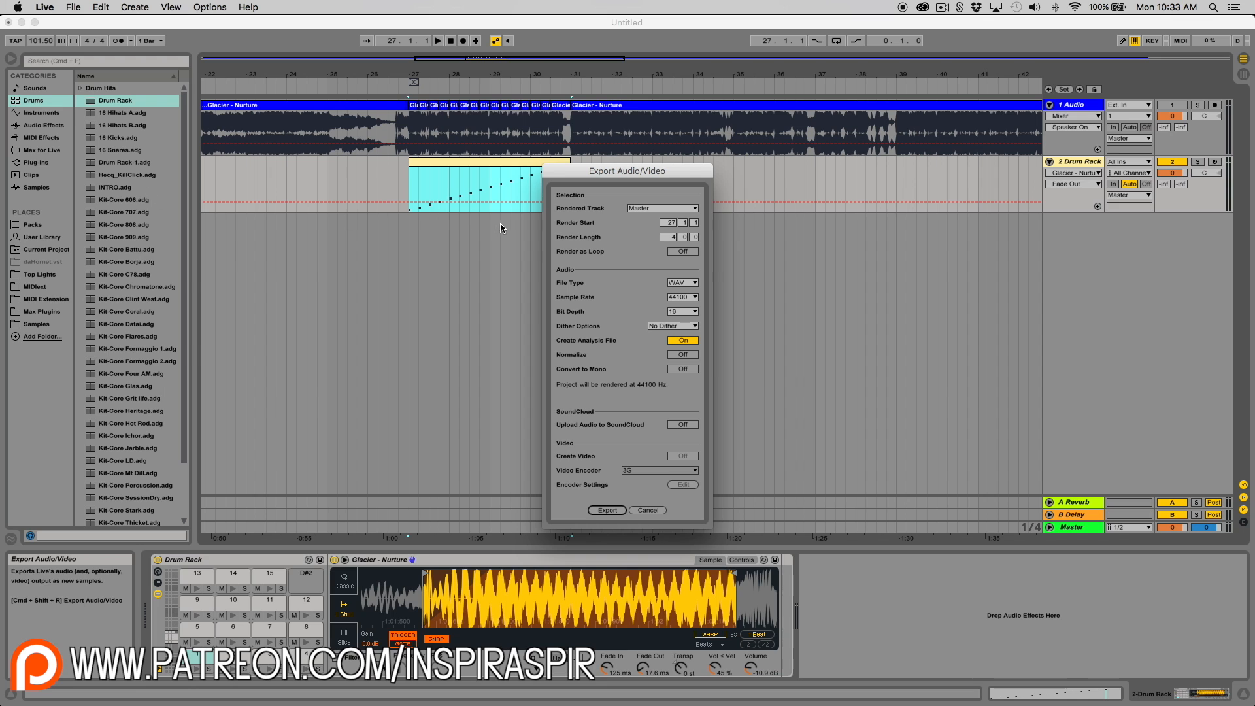
left_click(647, 209)
left_click(656, 250)
left_click(610, 510)
key("Right")
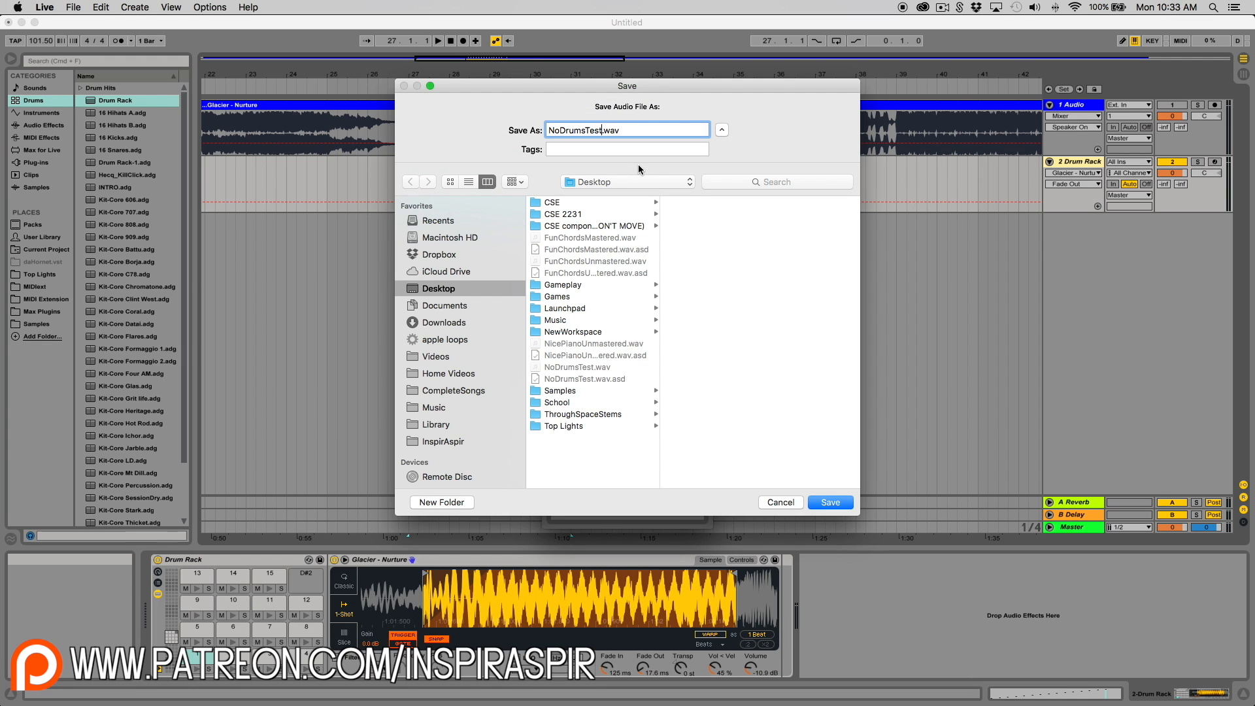
key("Escape")
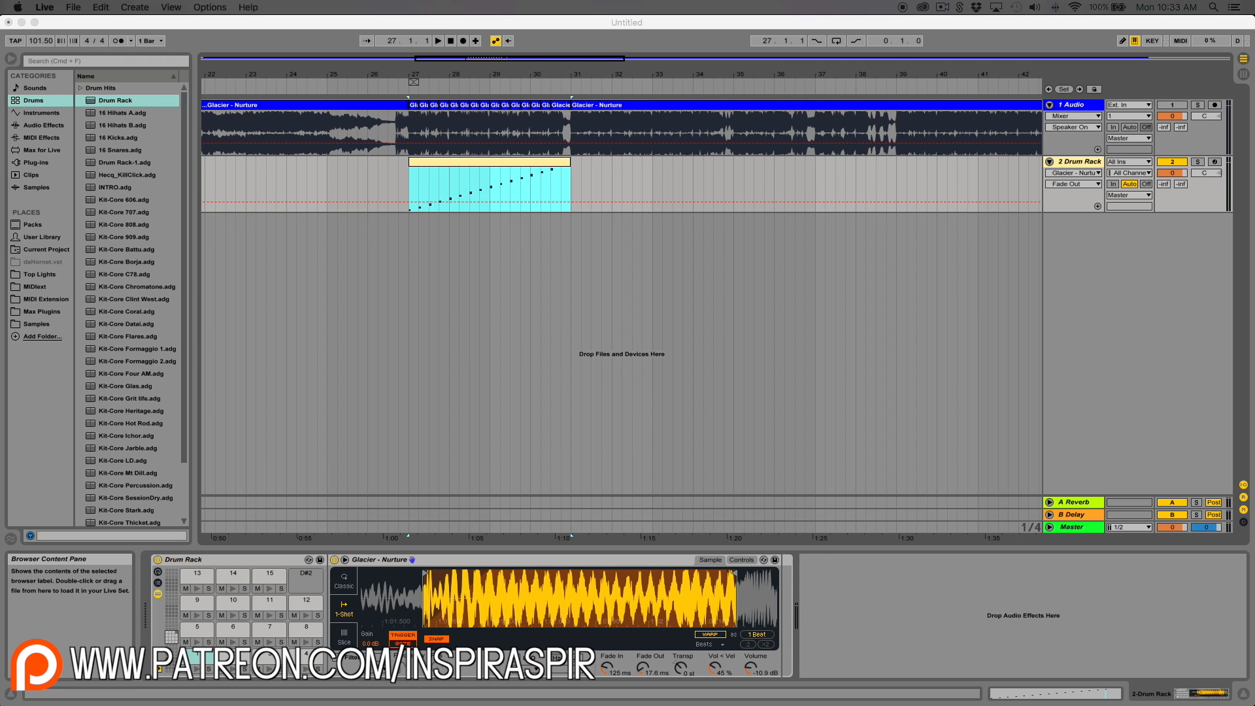
Place the exported NoDrumsTestThing audio at 27.1.1 on a new audio track and play it back with the Drum Rack track muted.
left_click_drag(6, 312, 406, 264)
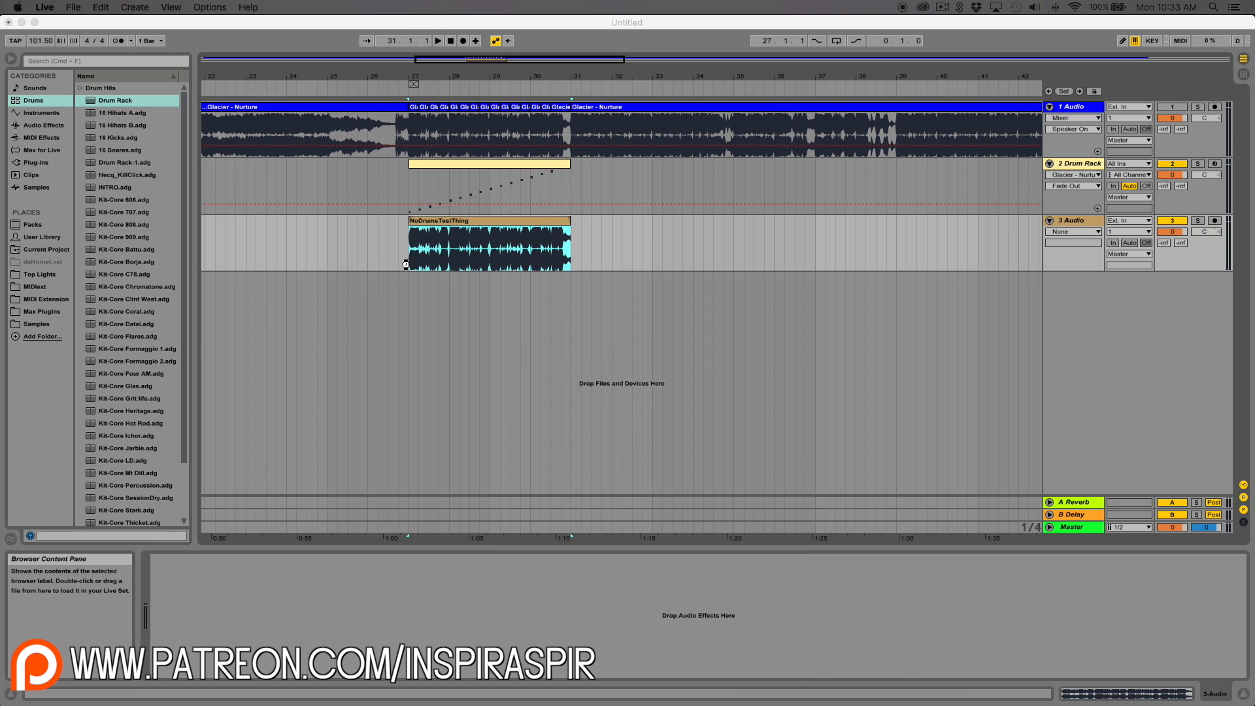
left_click(1171, 164)
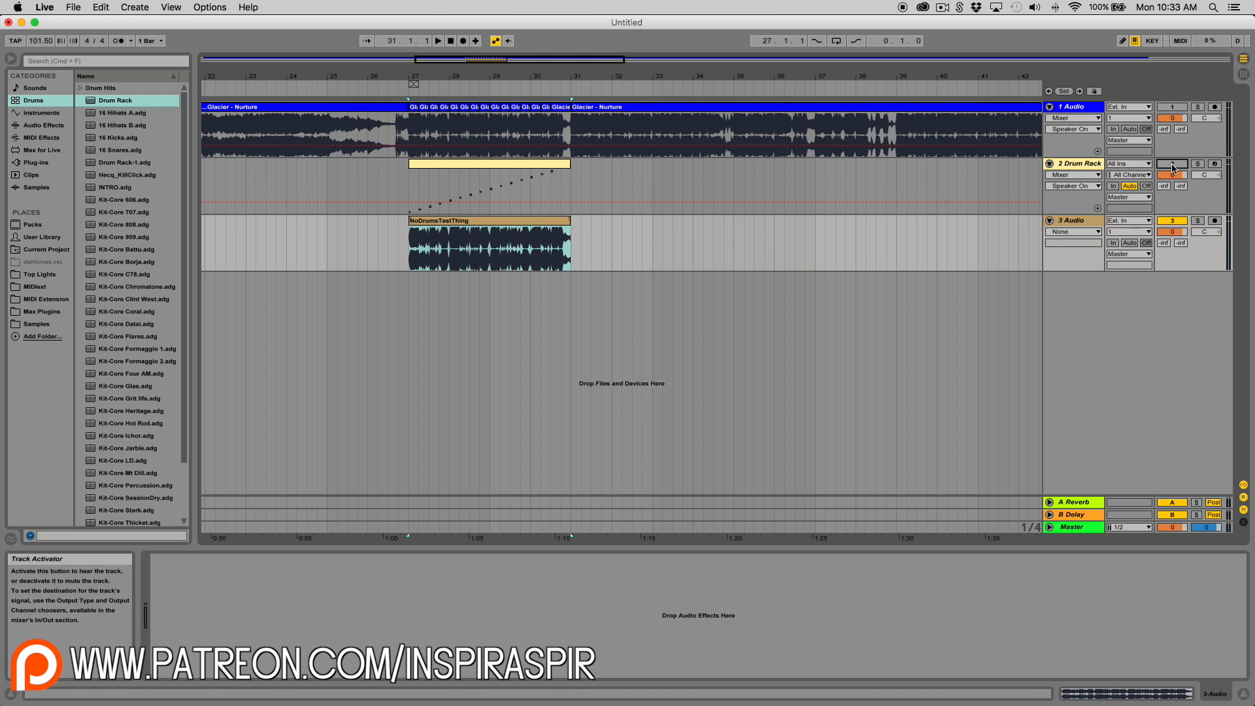
left_click_drag(402, 77, 403, 275)
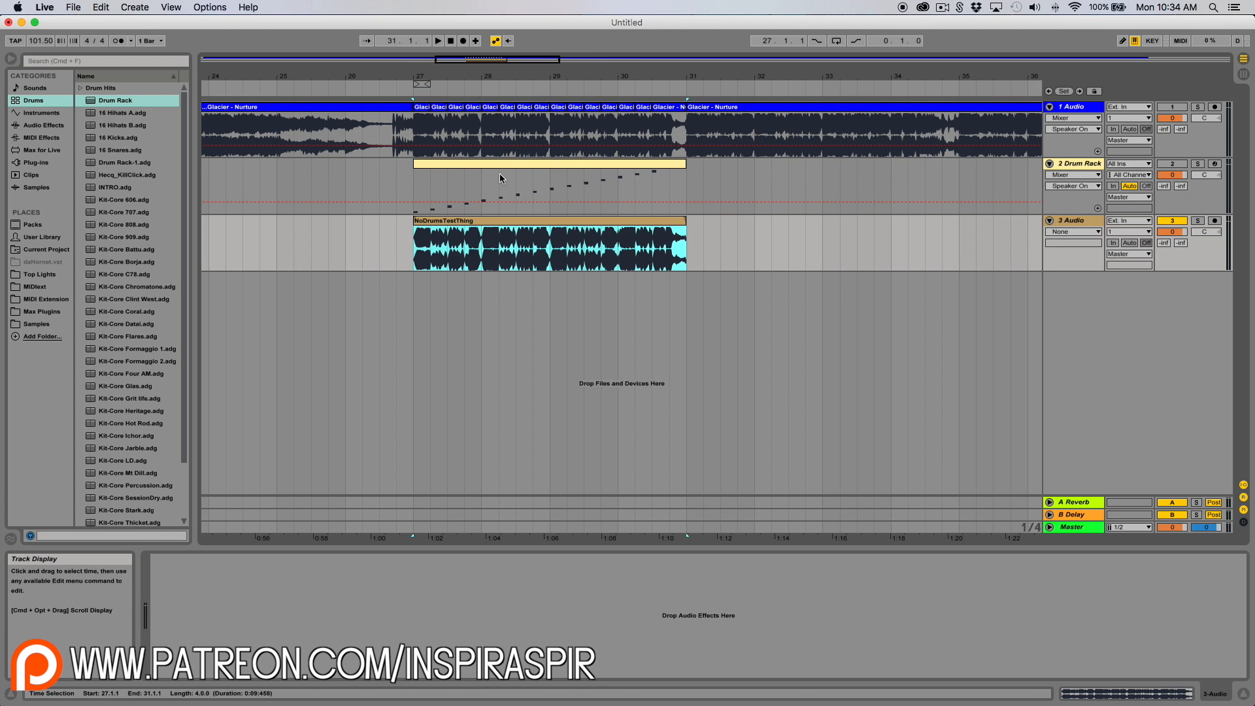
key("space")
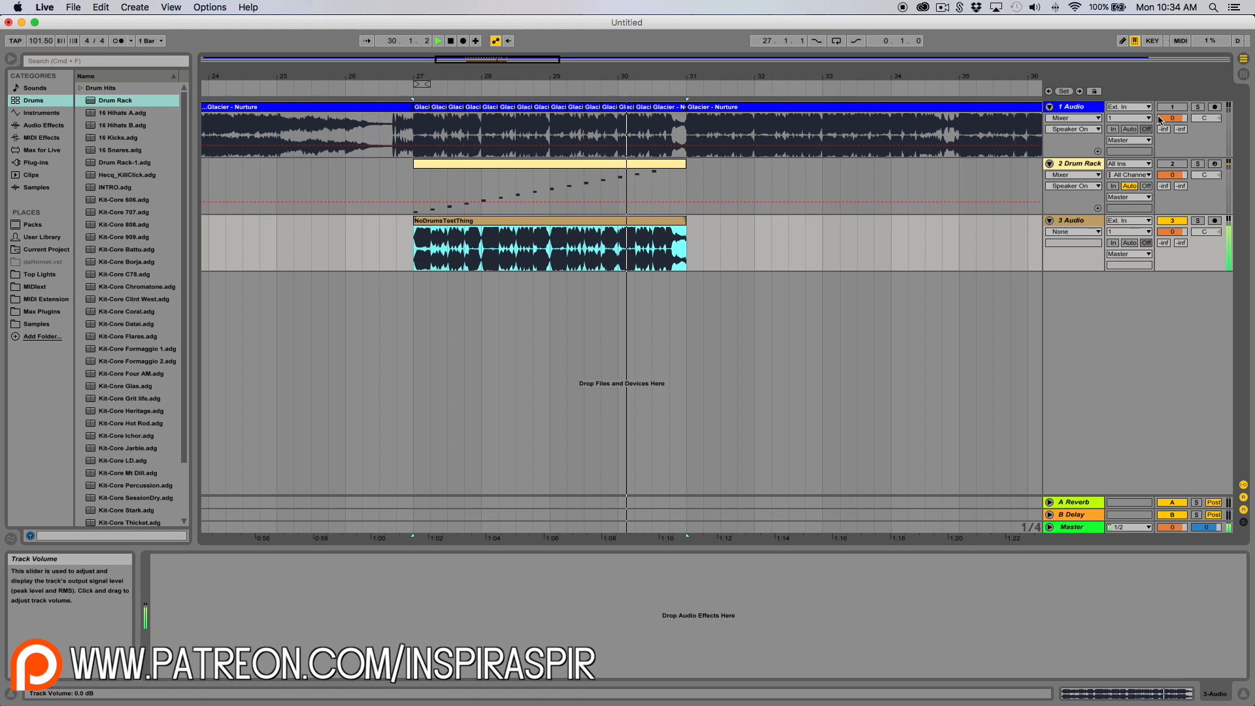
key("space")
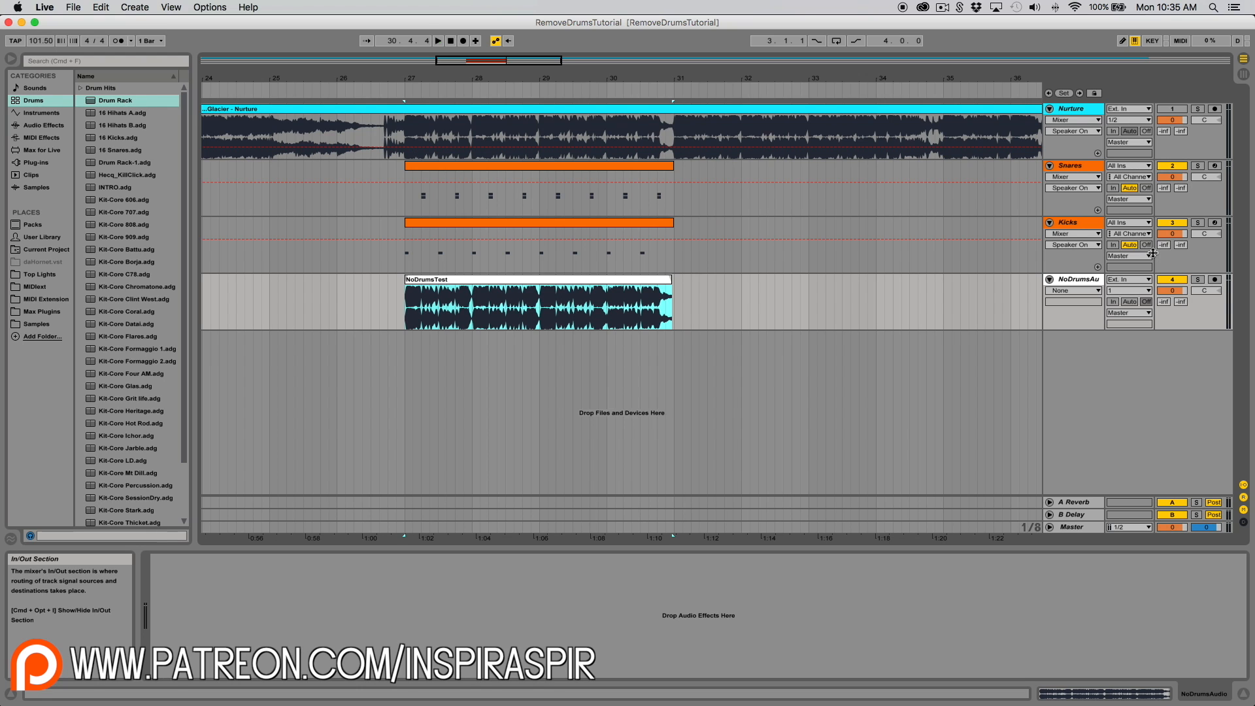
Play the drumless NoDrumsTest clip together with the new snares and kicks in the RemoveDrumsTutorial set.
key("space")
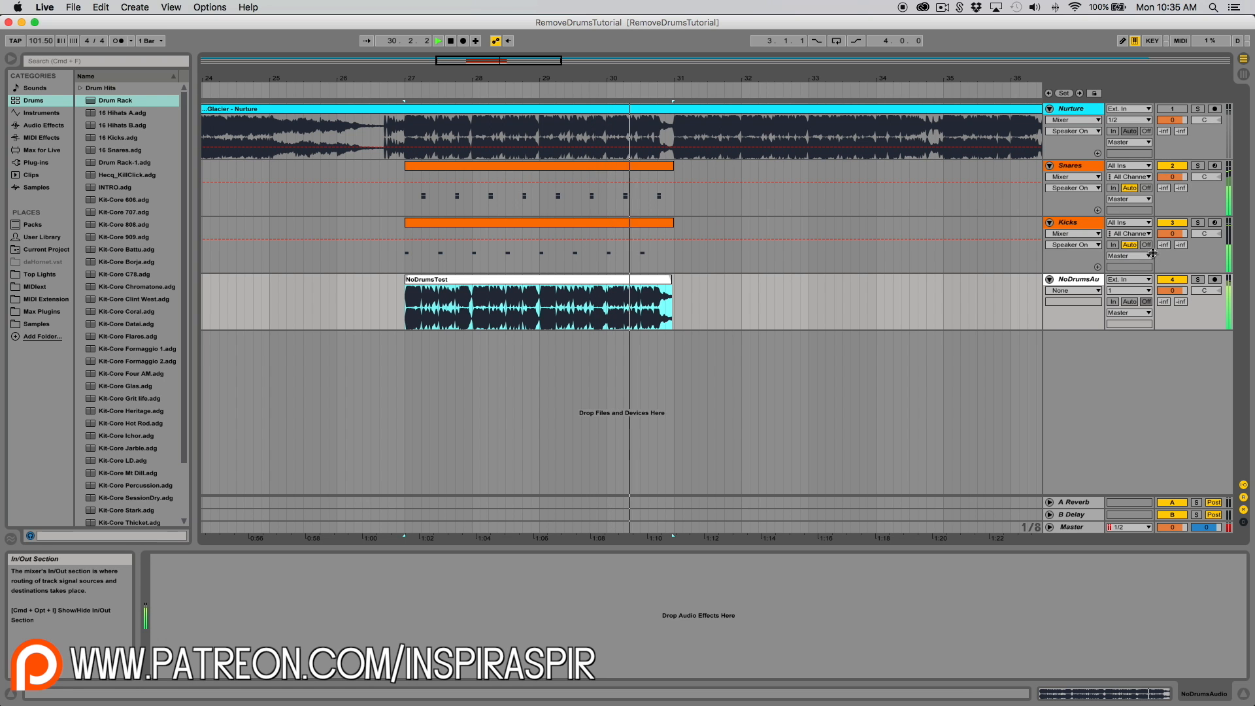
key("space")
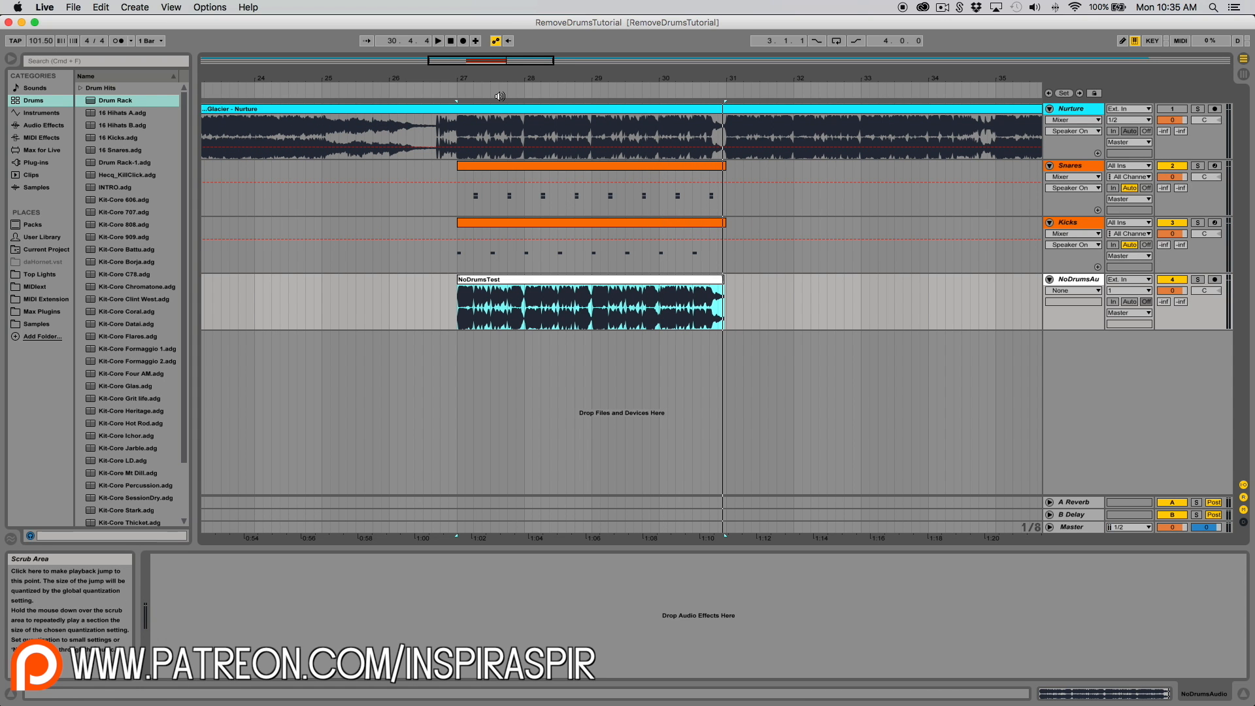
key("plus")
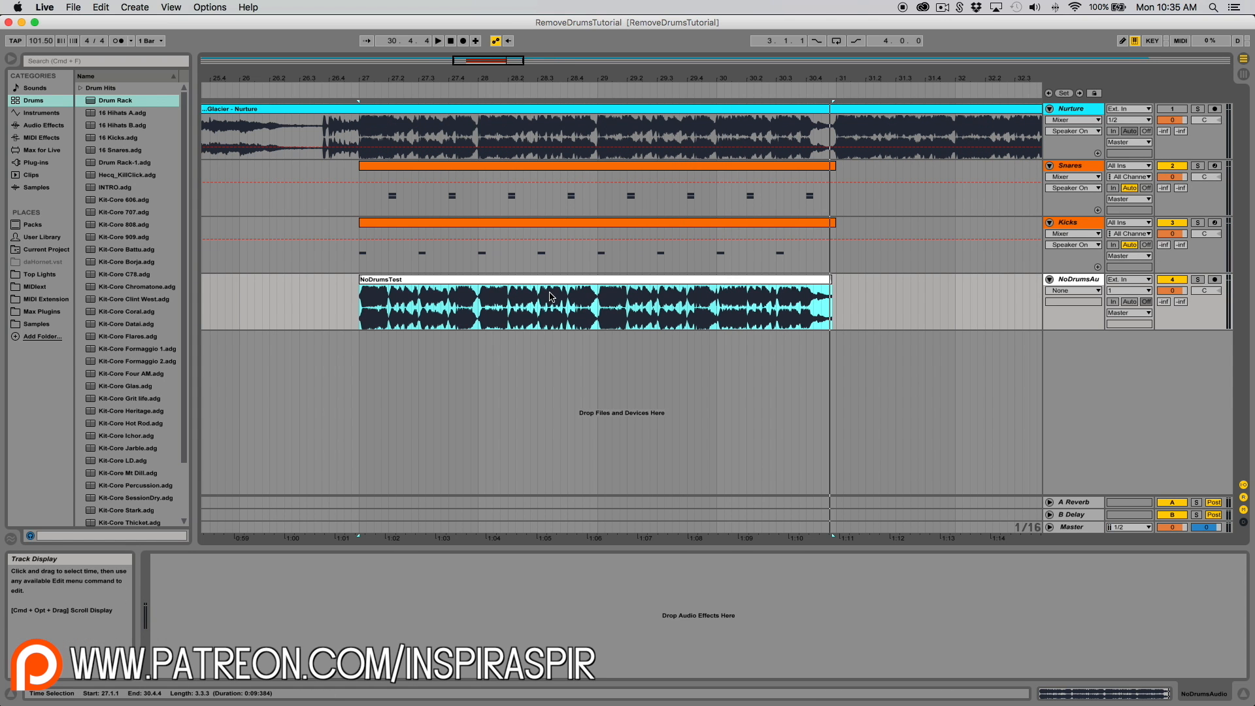
Solo the NoDrumsAudio track and select its NoDrumsTest clip.
left_click(1197, 283)
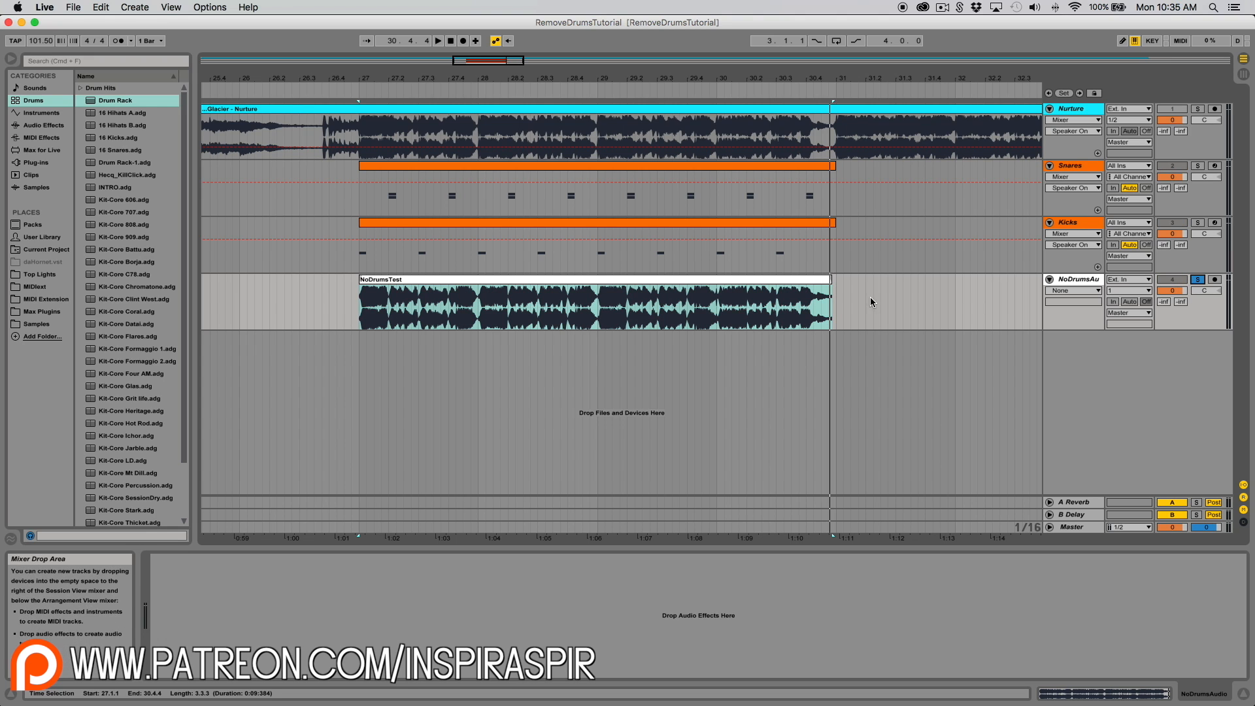
left_click(458, 281)
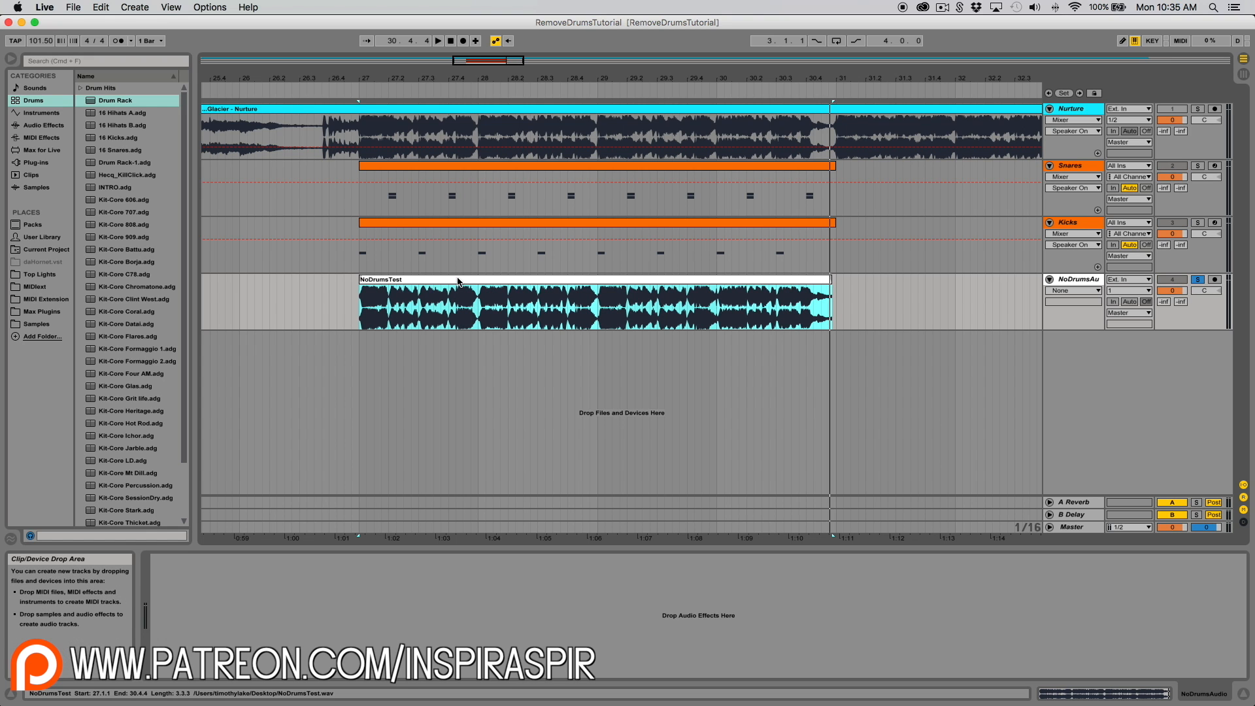
key("Left")
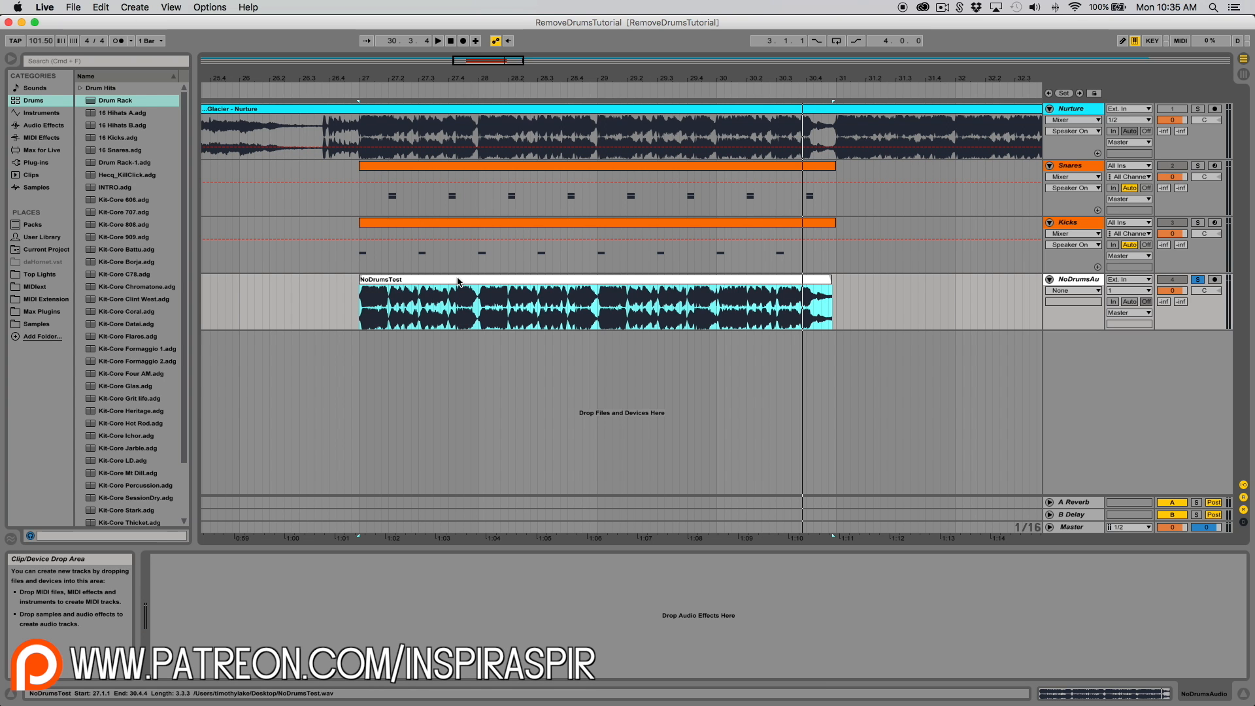
Examine the first bar of the NoDrumsTest waveform, from 27.1.1 to 28.1.1.
left_click(364, 314)
key("plus")
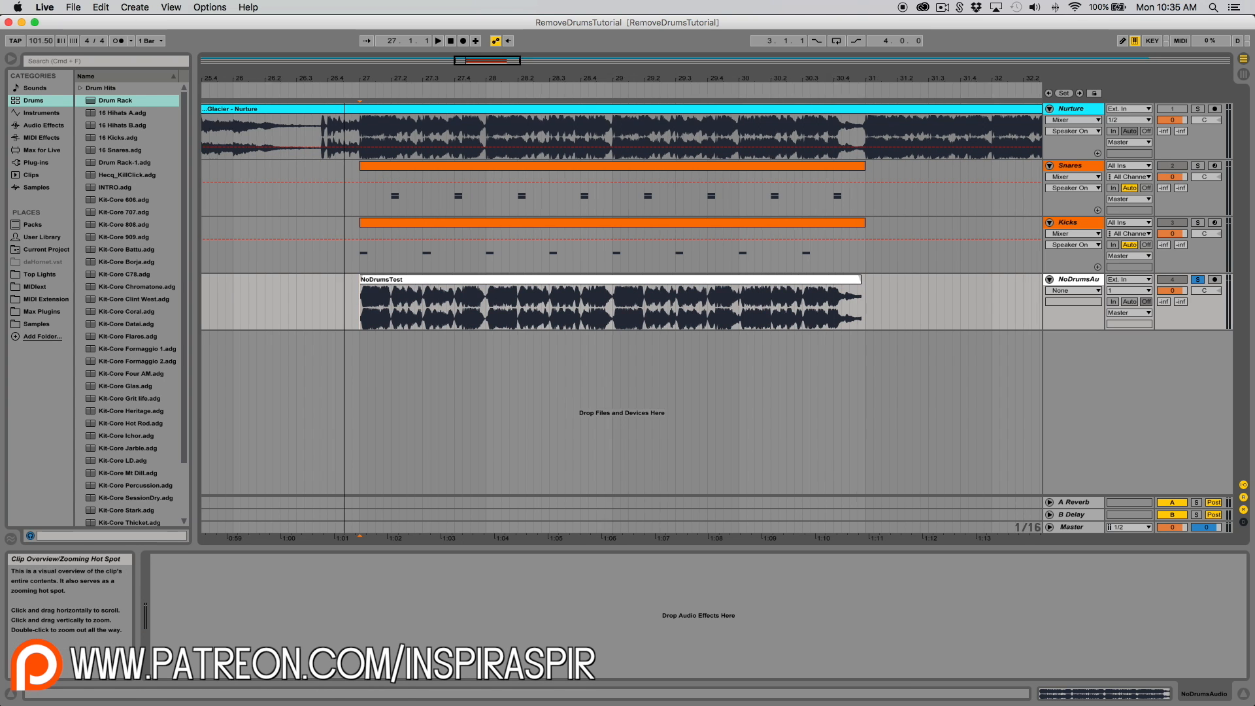
left_click_drag(380, 308, 655, 307)
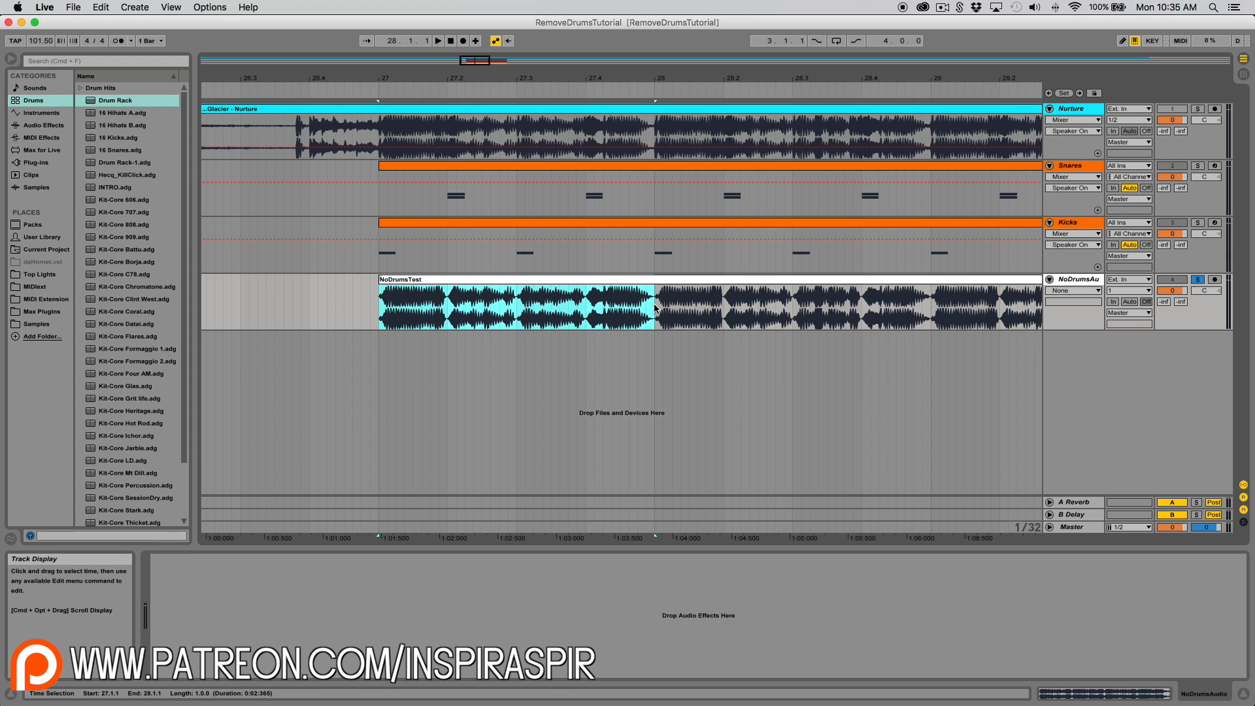
left_click(656, 307)
key("minus")
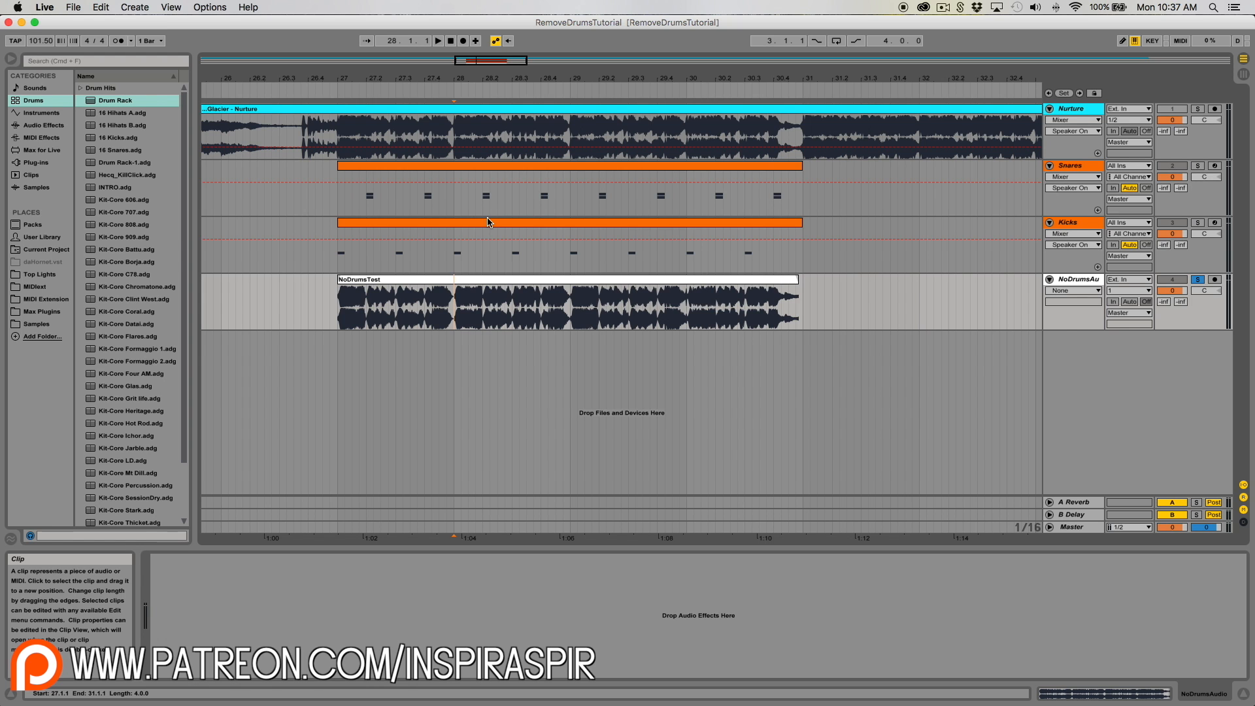
left_click_drag(494, 63, 493, 60)
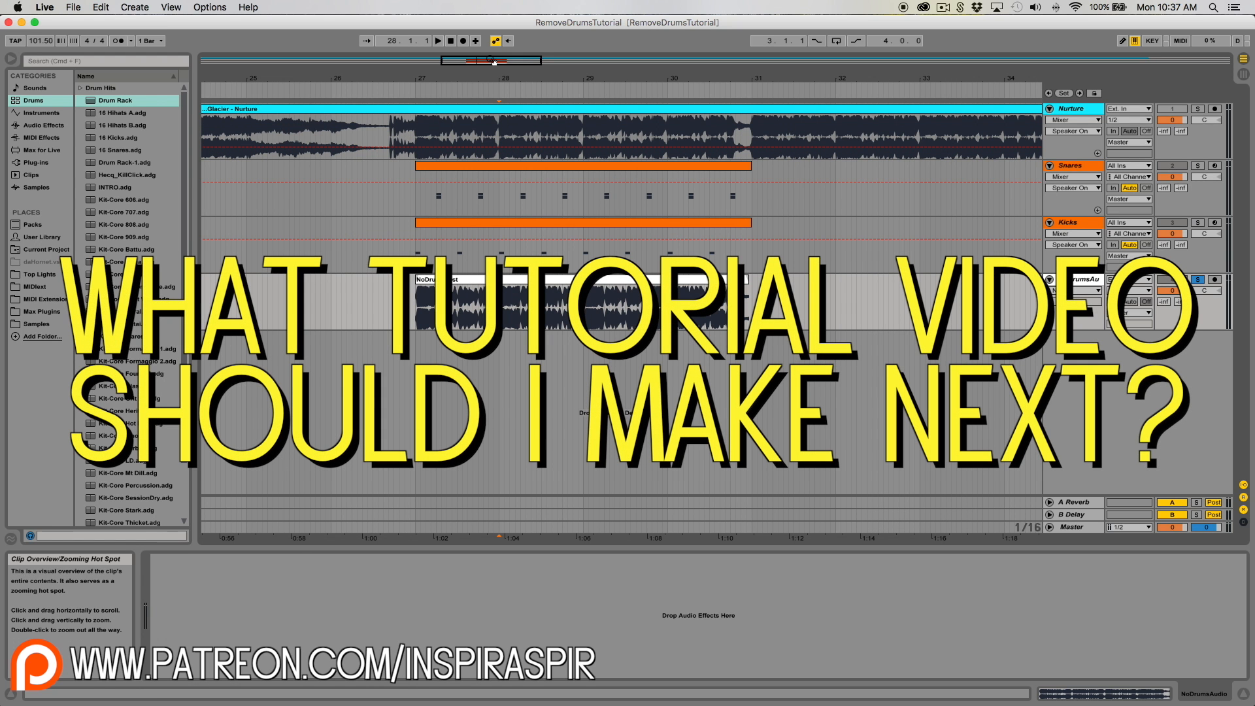